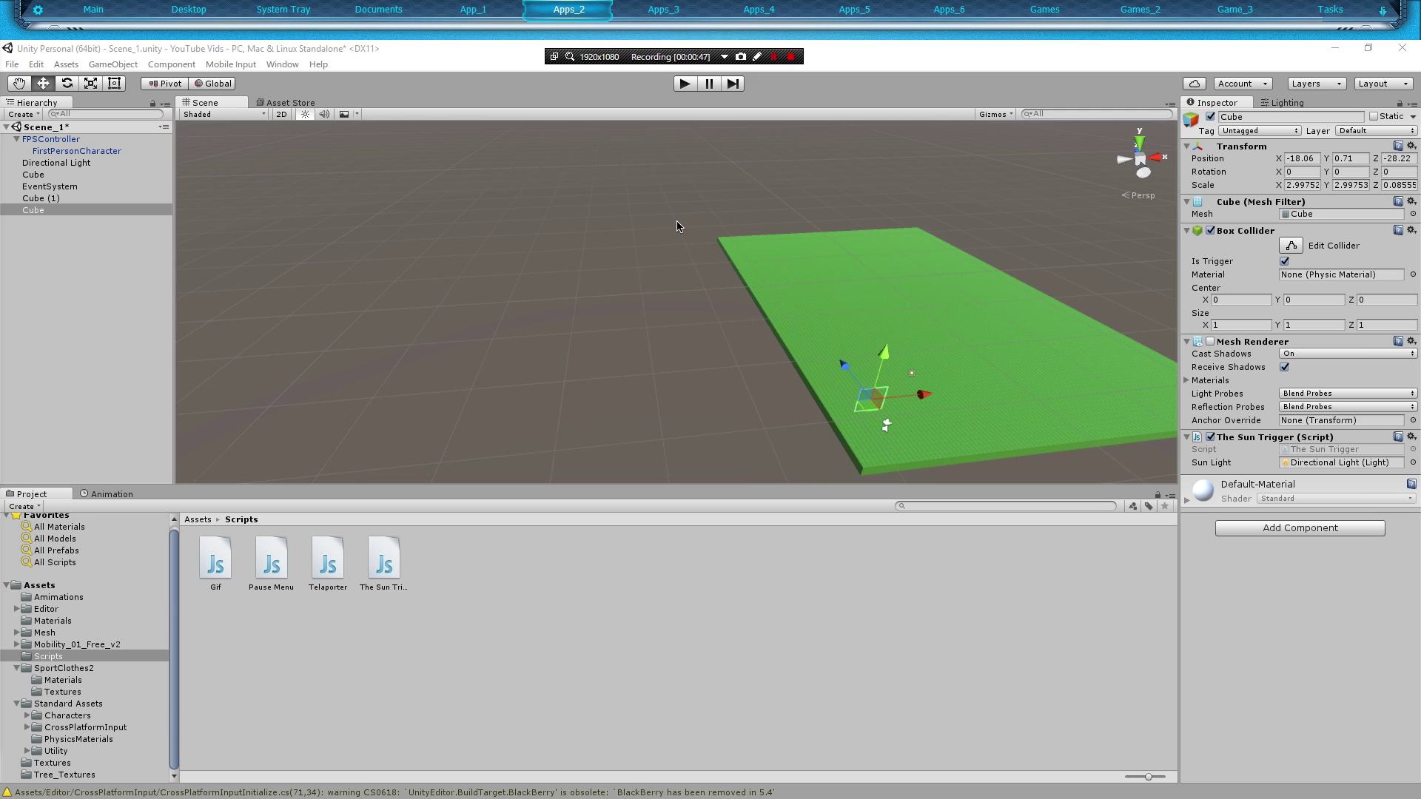
- Create a new Terrain object at 0,0,0 through the 3D Object menu
alt+drag(856, 276, 836, 313)
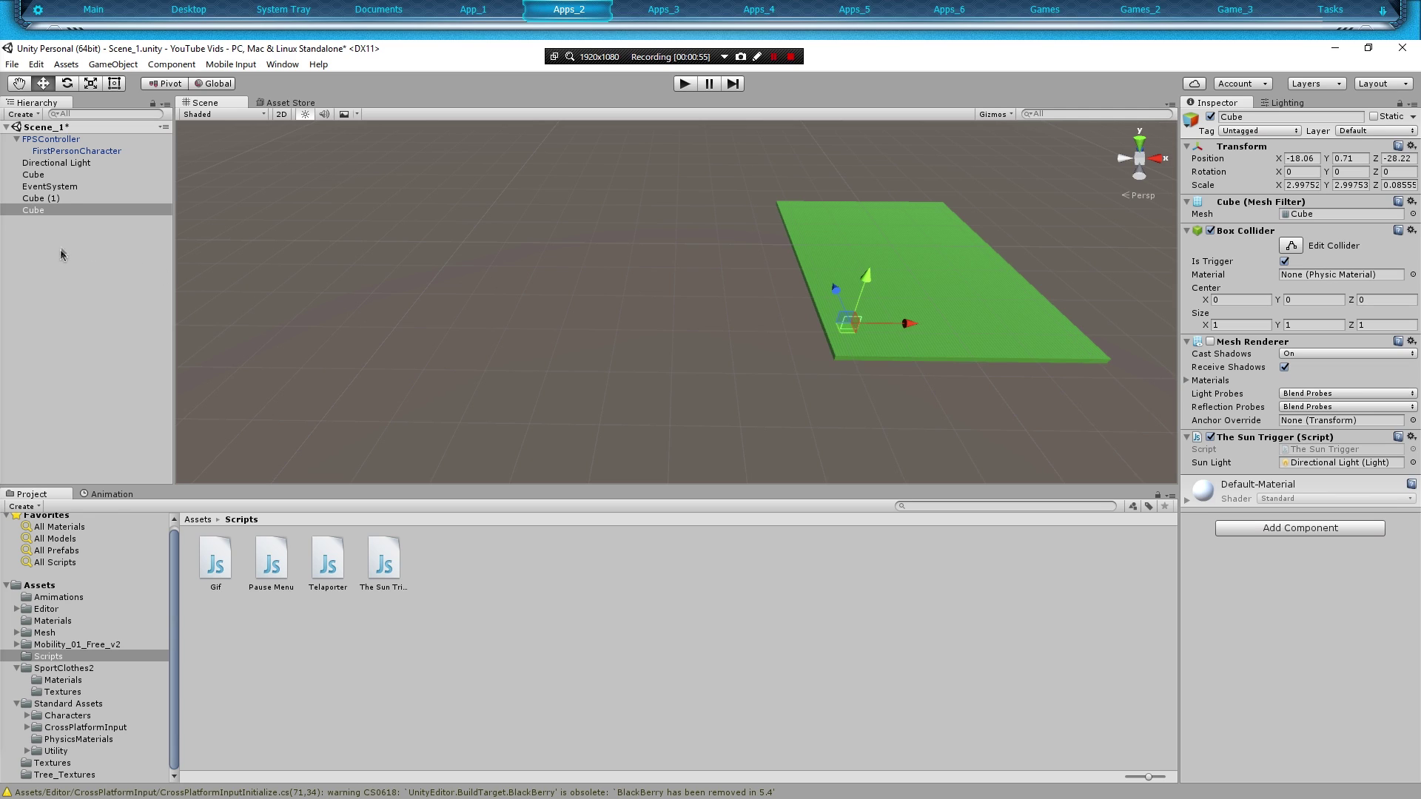
right_click(59, 228)
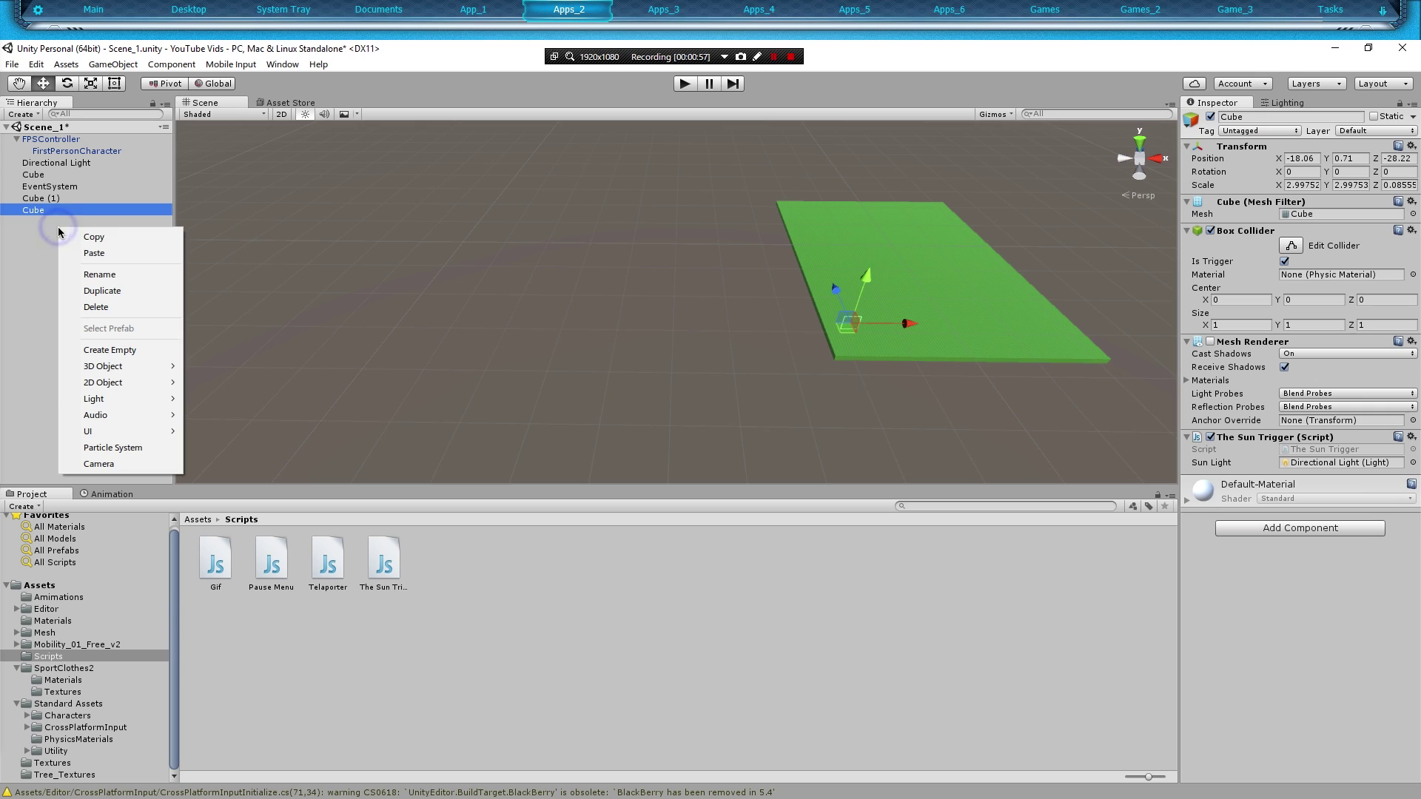
mouse_move(144, 369)
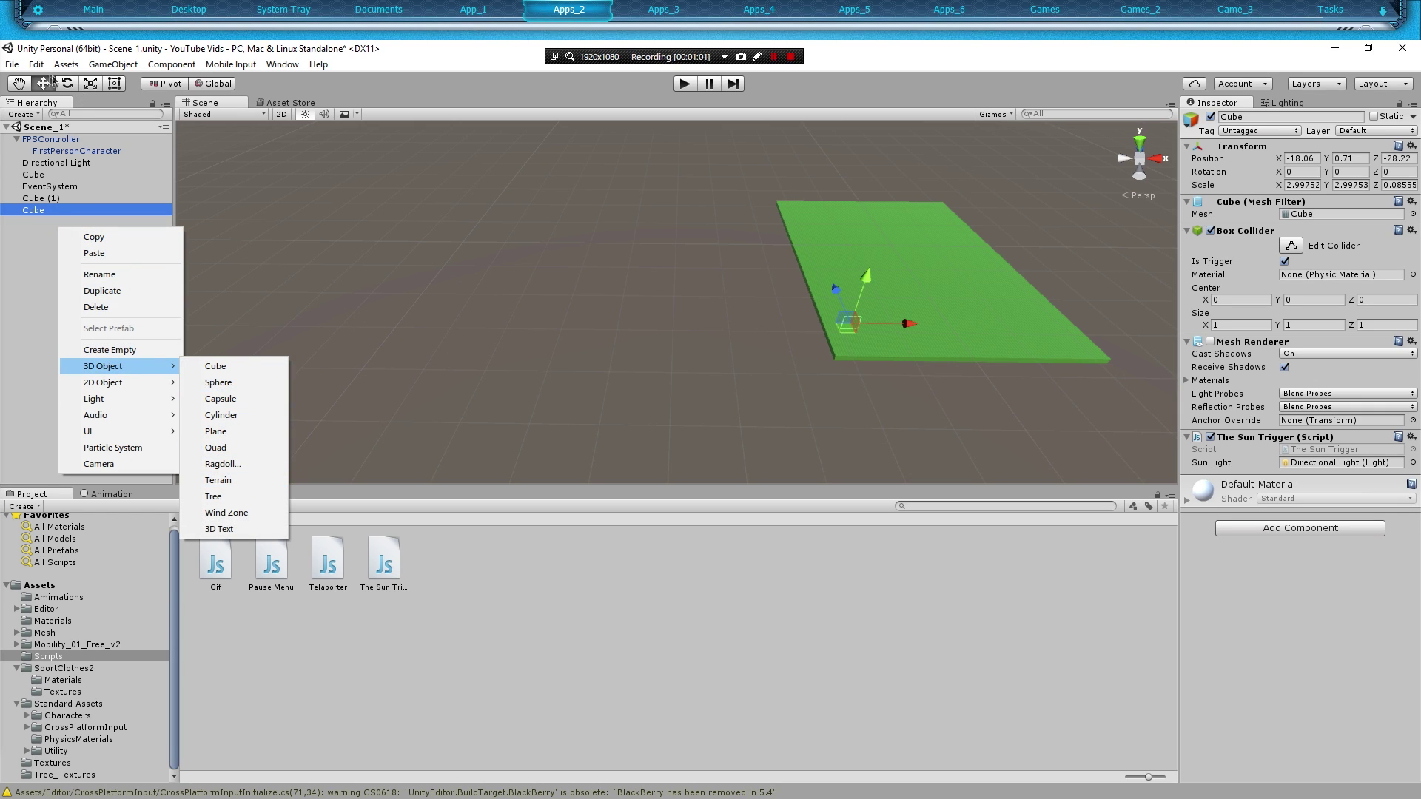
click(112, 64)
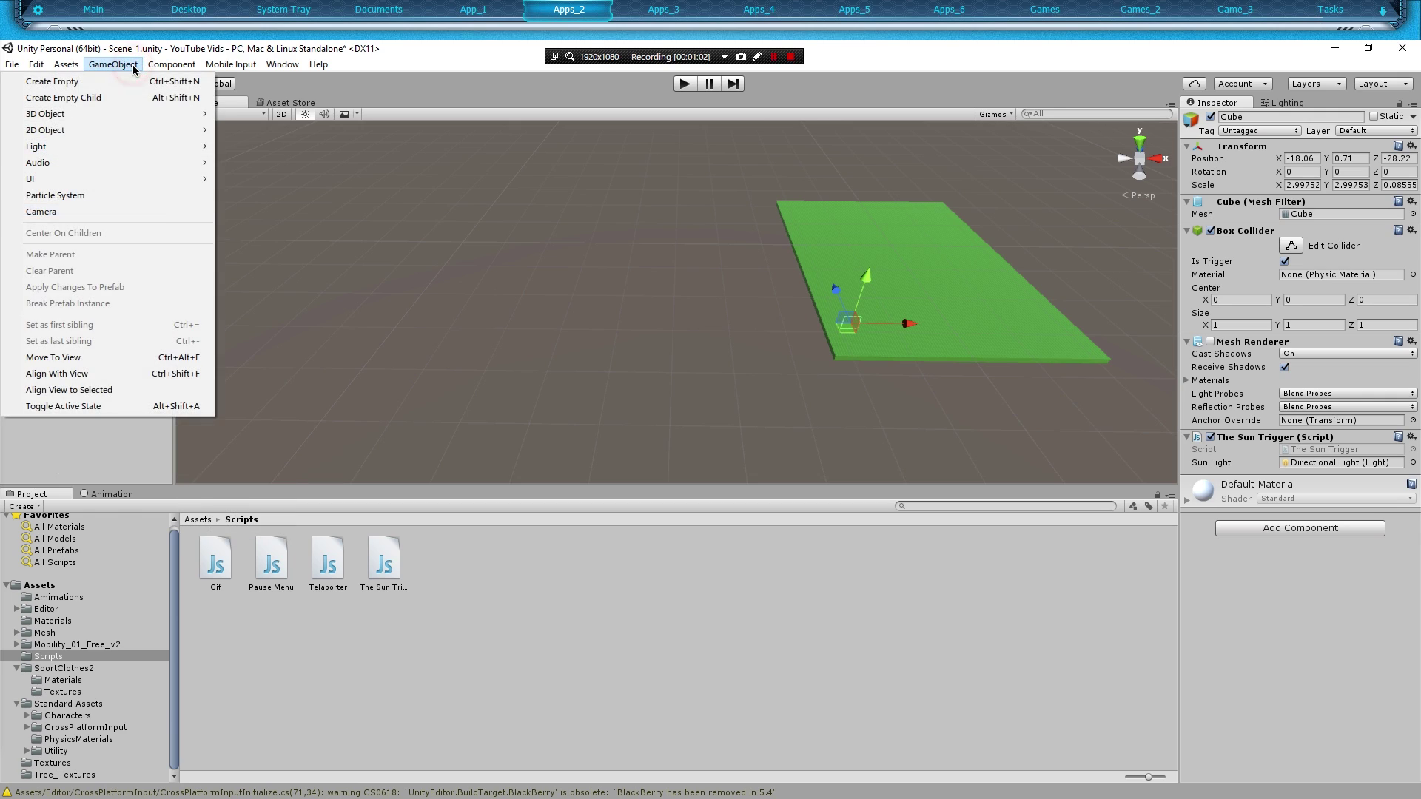
mouse_move(126, 114)
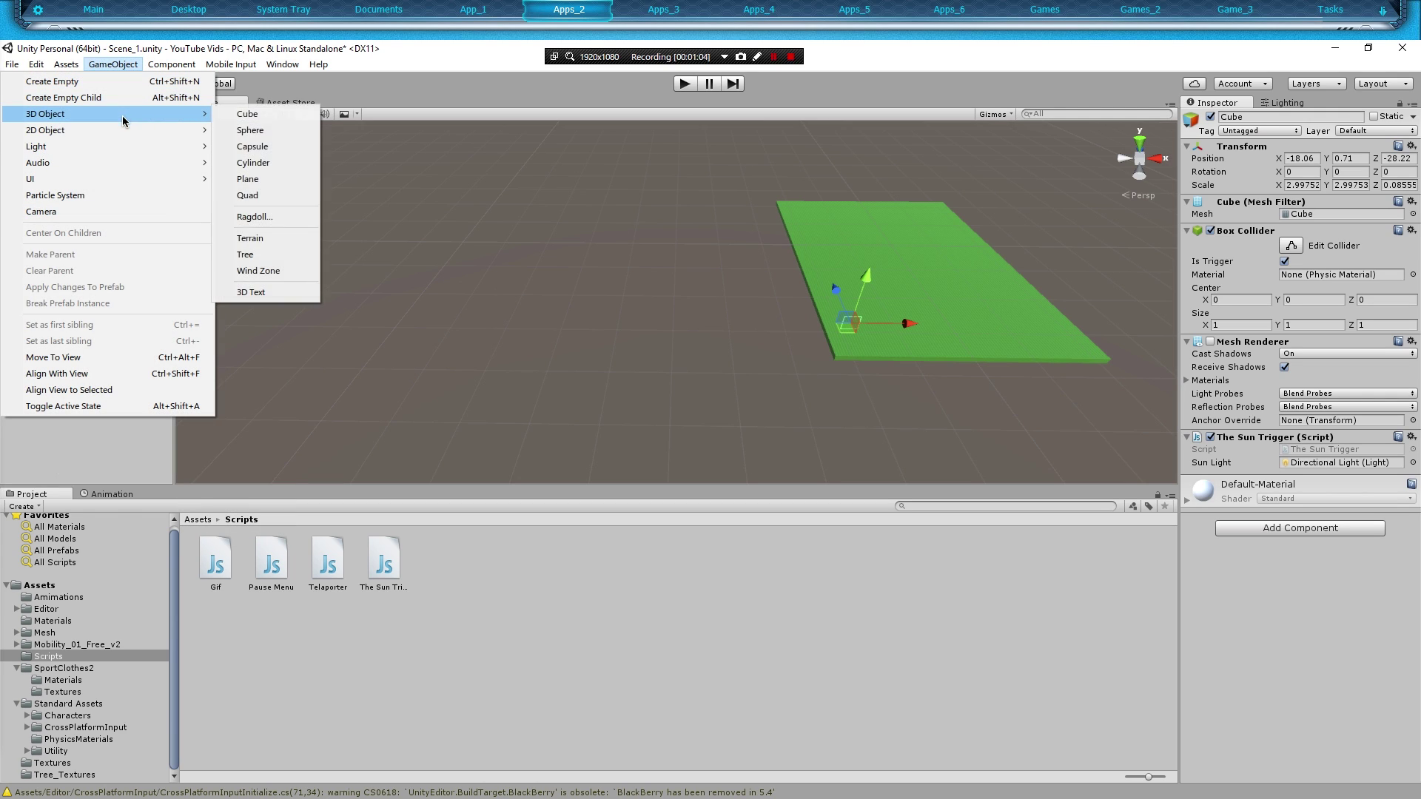
click(249, 238)
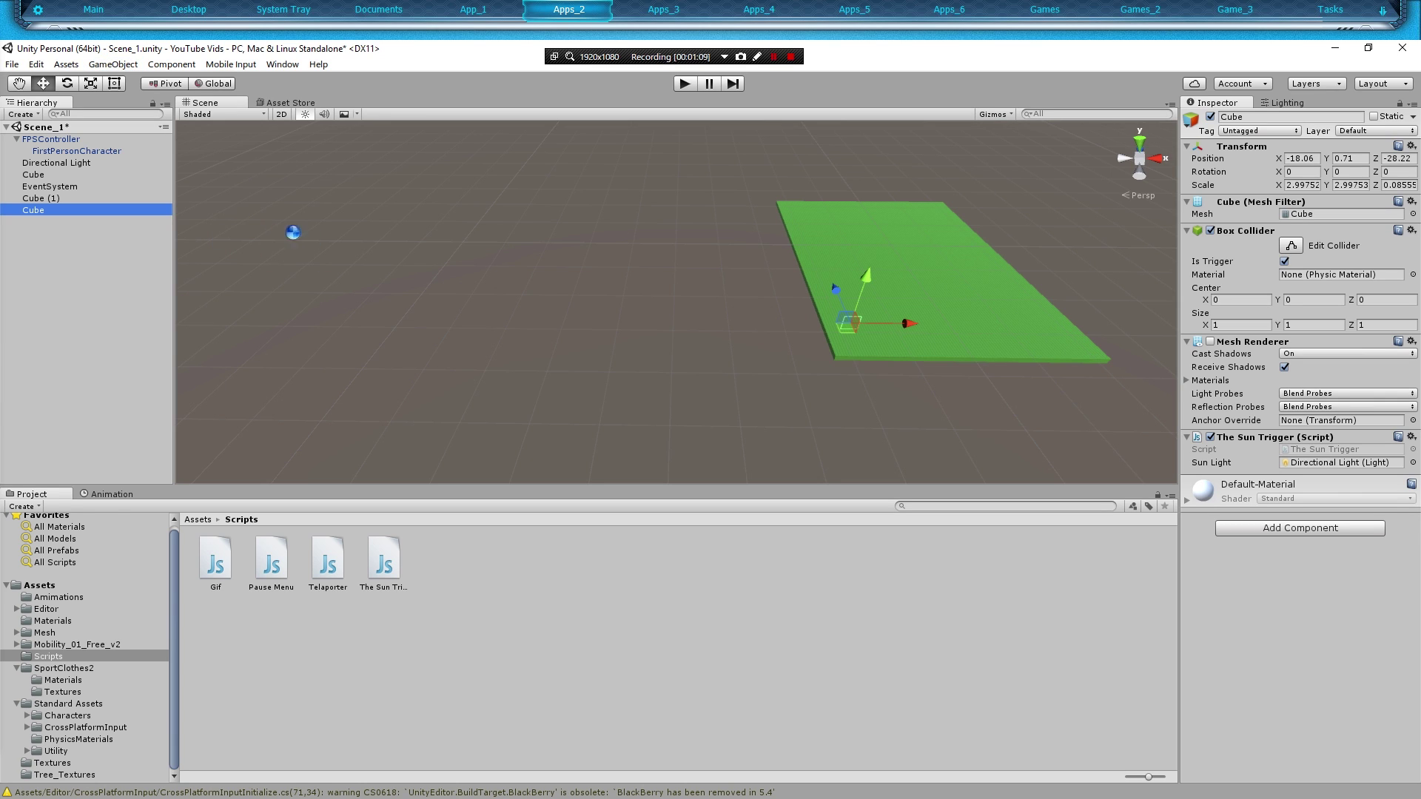
- Move the Terrain to position -151.7, 0, 36.8, spreading beneath the green plane
key(f)
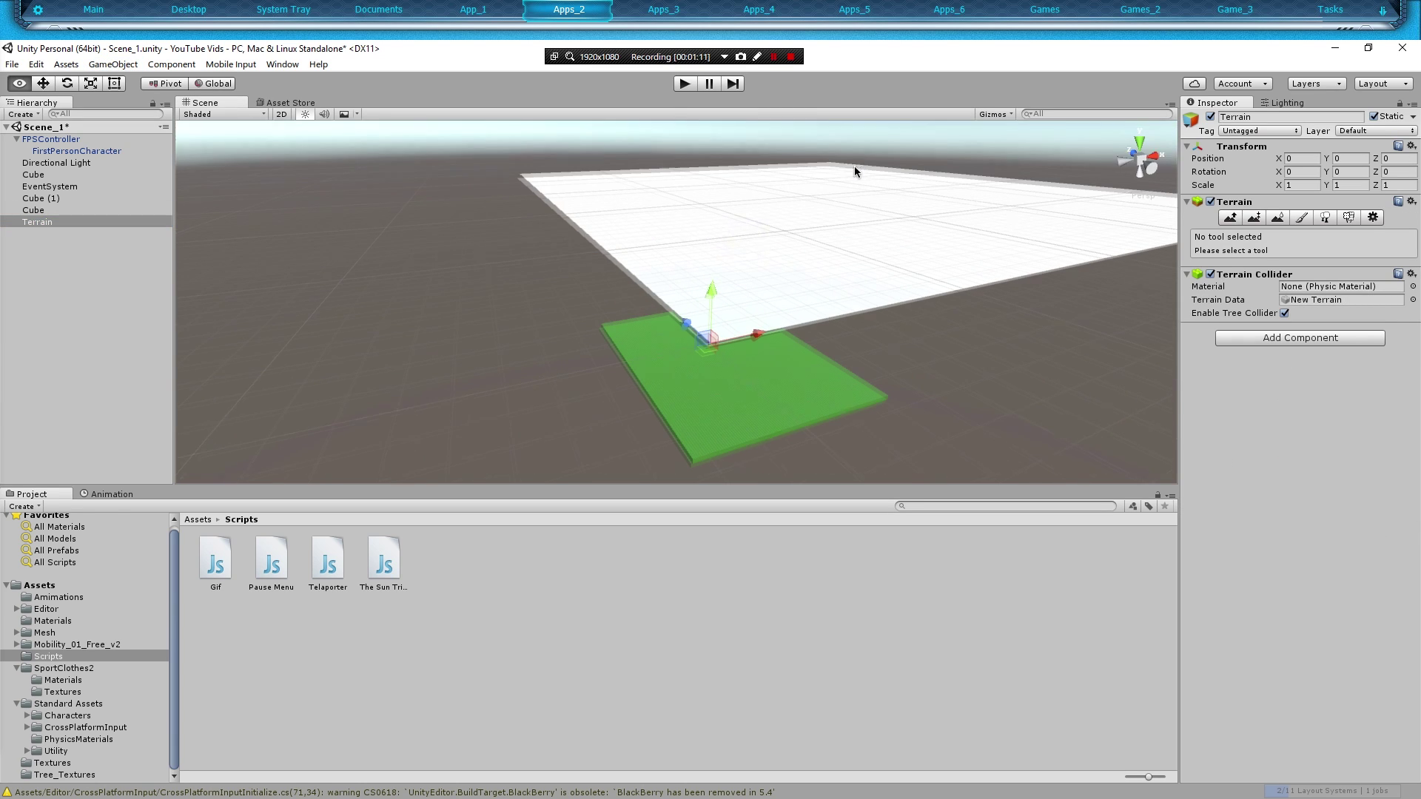
drag(704, 342, 935, 459)
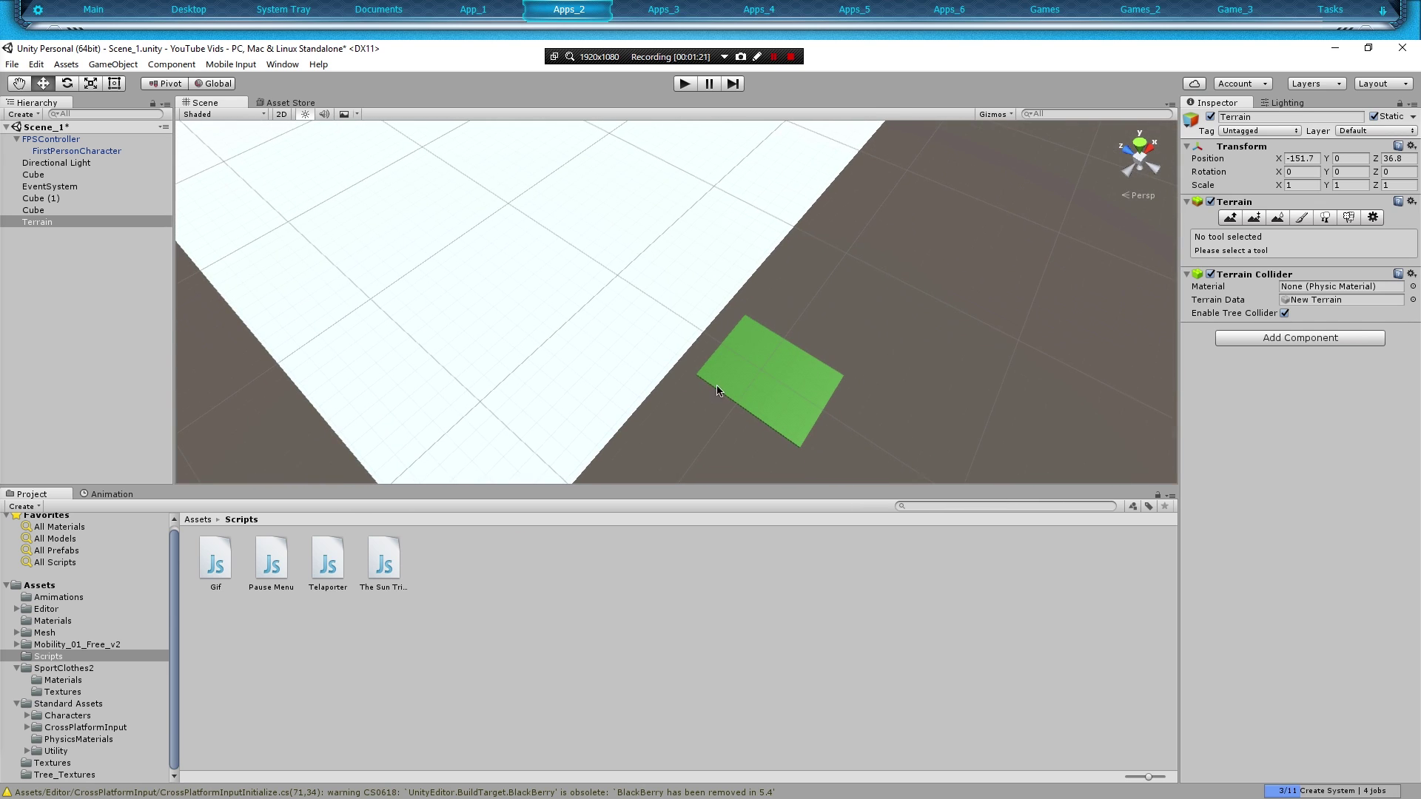
click(772, 374)
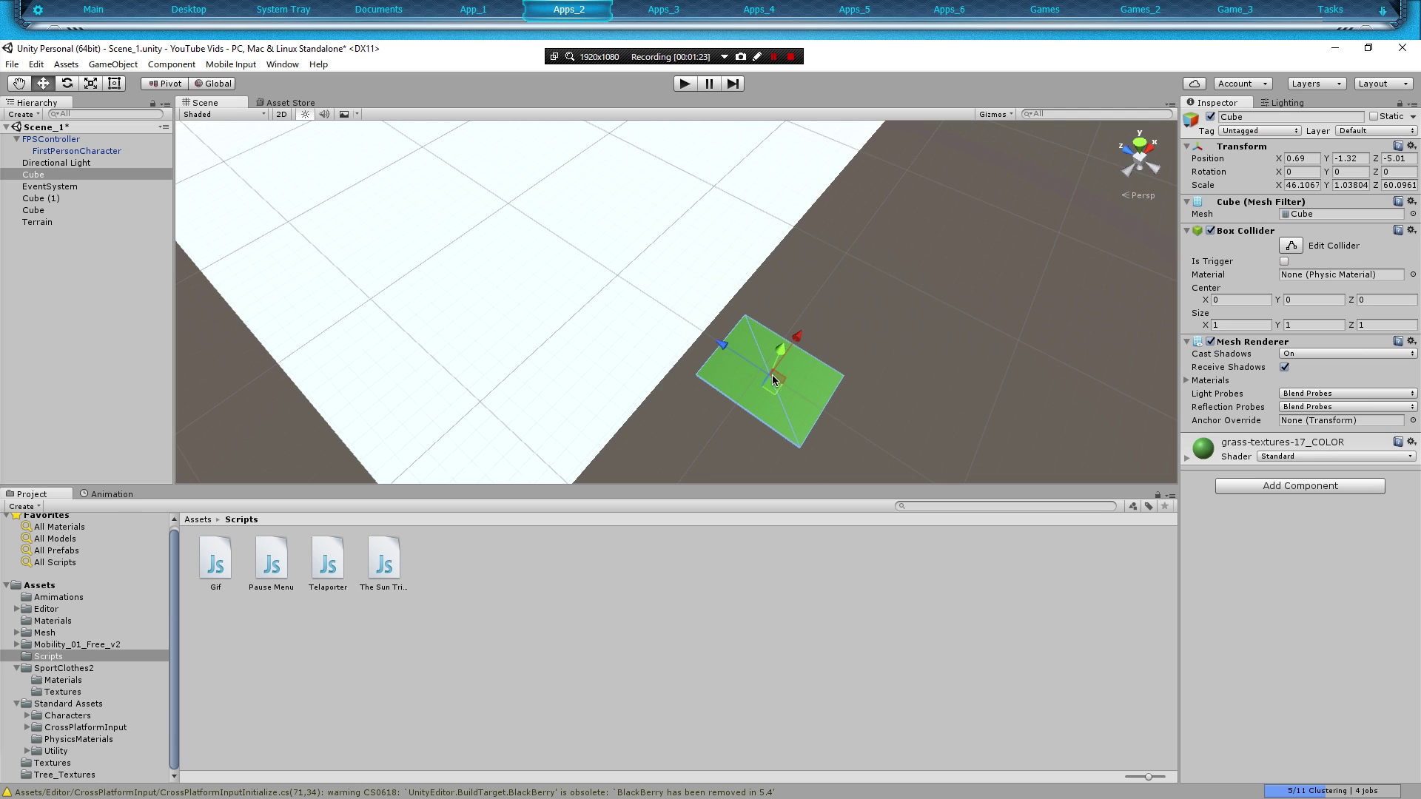
click(690, 323)
alt+drag(810, 275, 737, 145)
key(f)
alt+drag(751, 209, 687, 299)
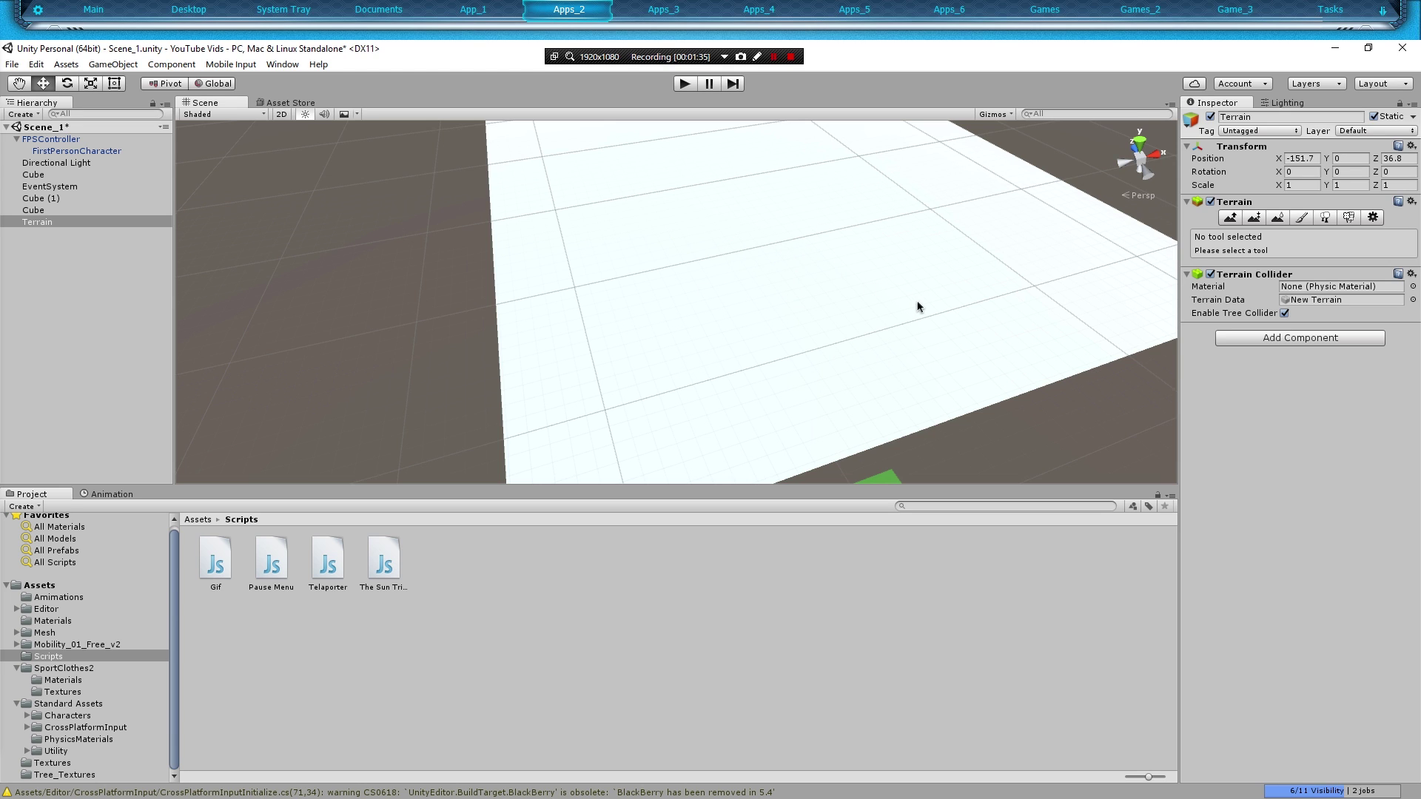
alt+drag(845, 305, 775, 309)
alt+drag(609, 289, 642, 262)
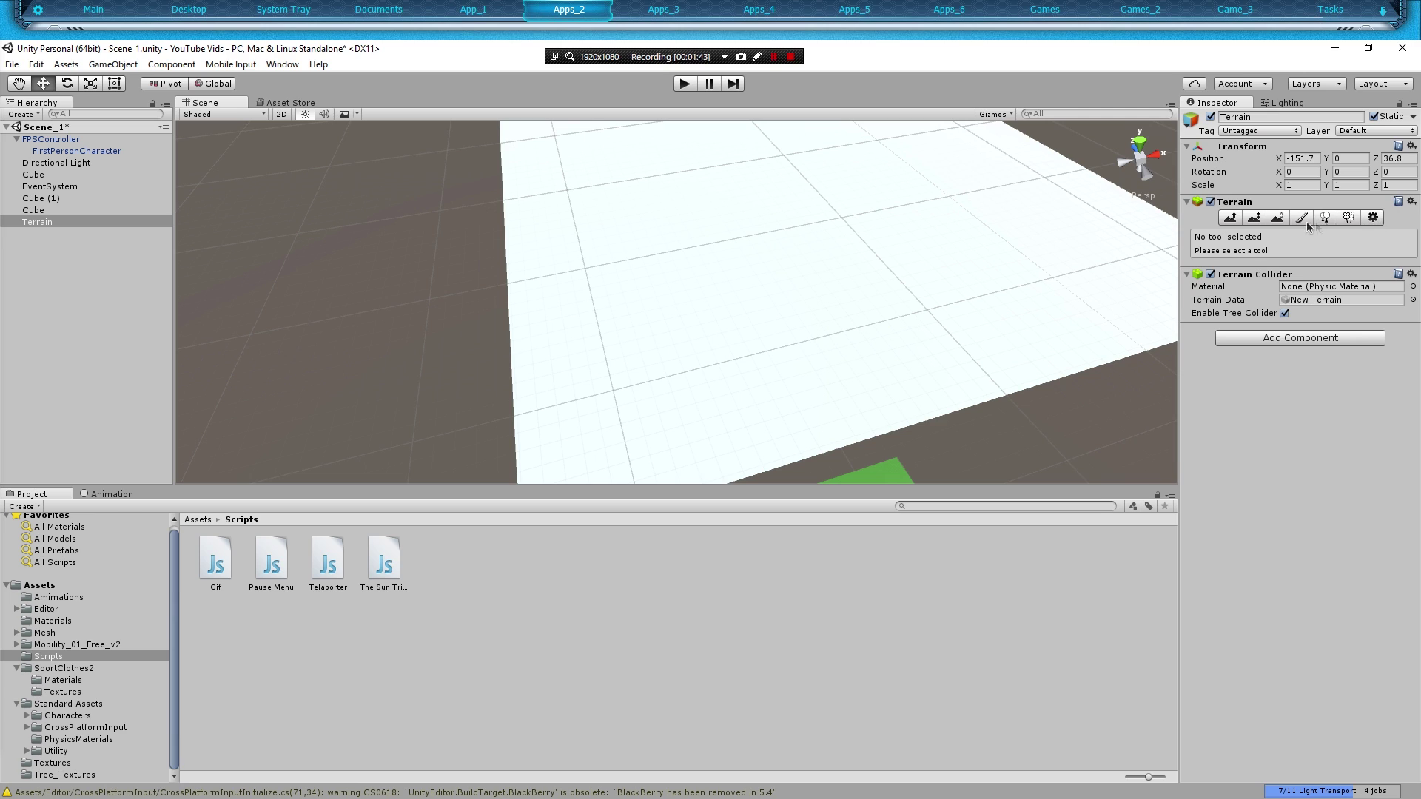
- Change Terrain Width from 500 to 1000 in Terrain Settings, leaving length at 500
click(1381, 218)
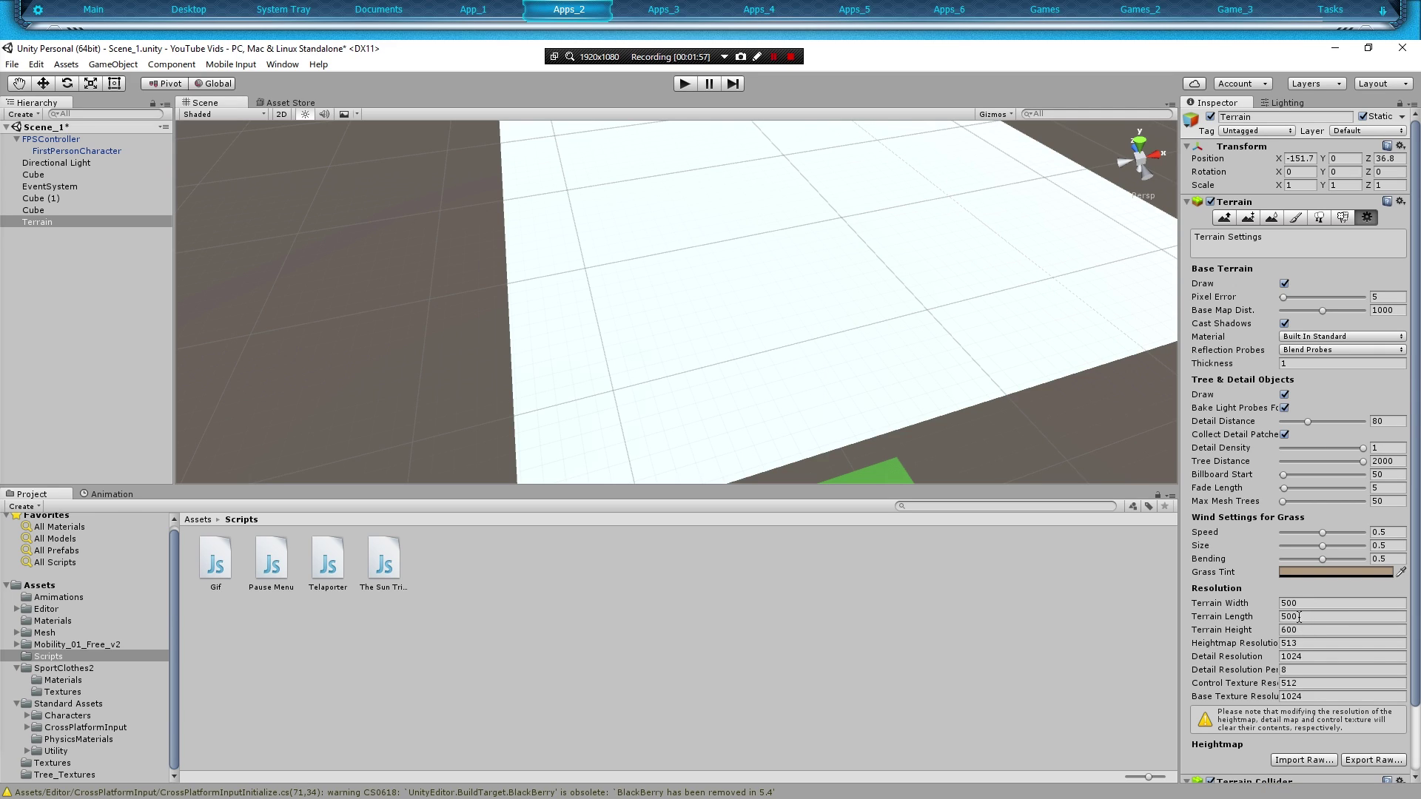
click(1284, 605)
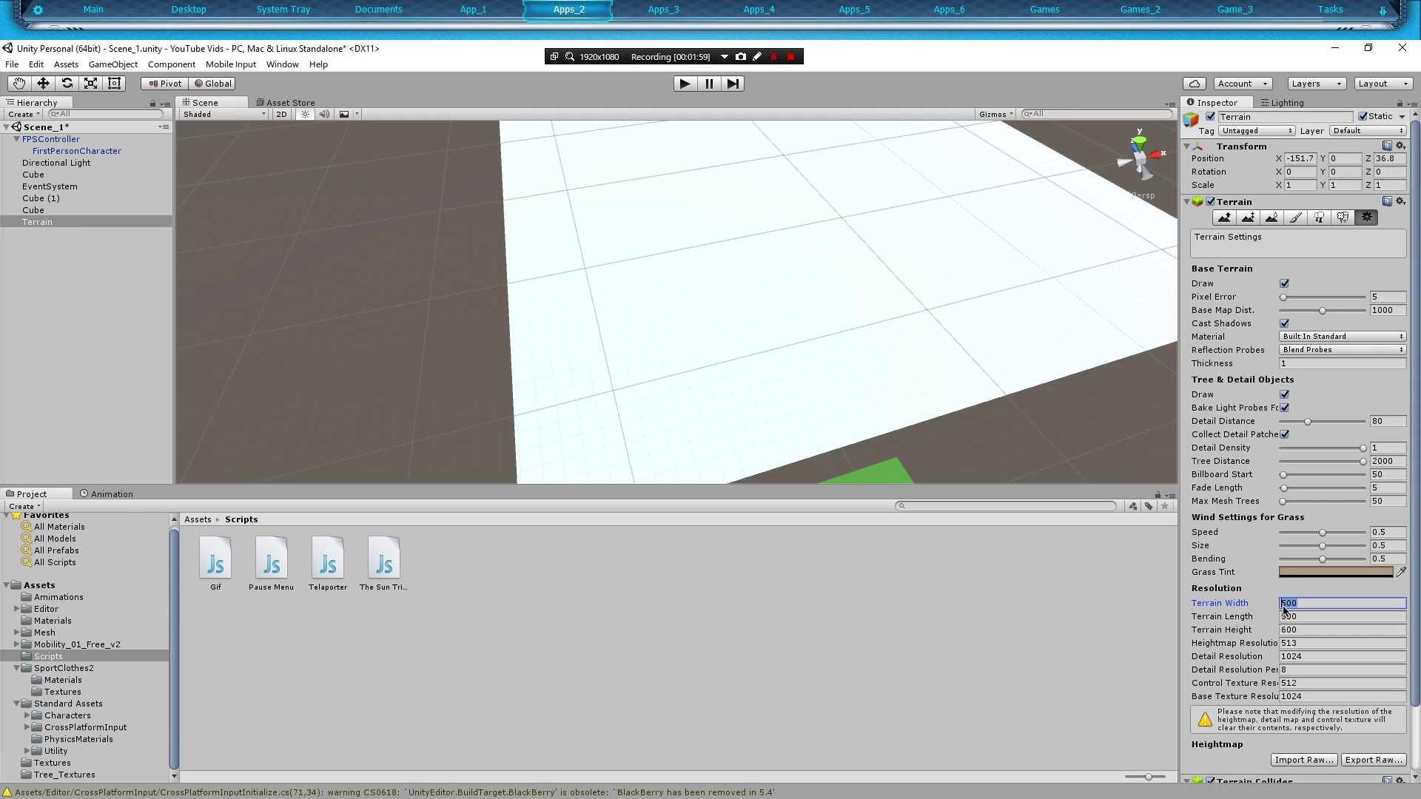
drag(1285, 605, 1269, 609)
text(10)
key(Return)
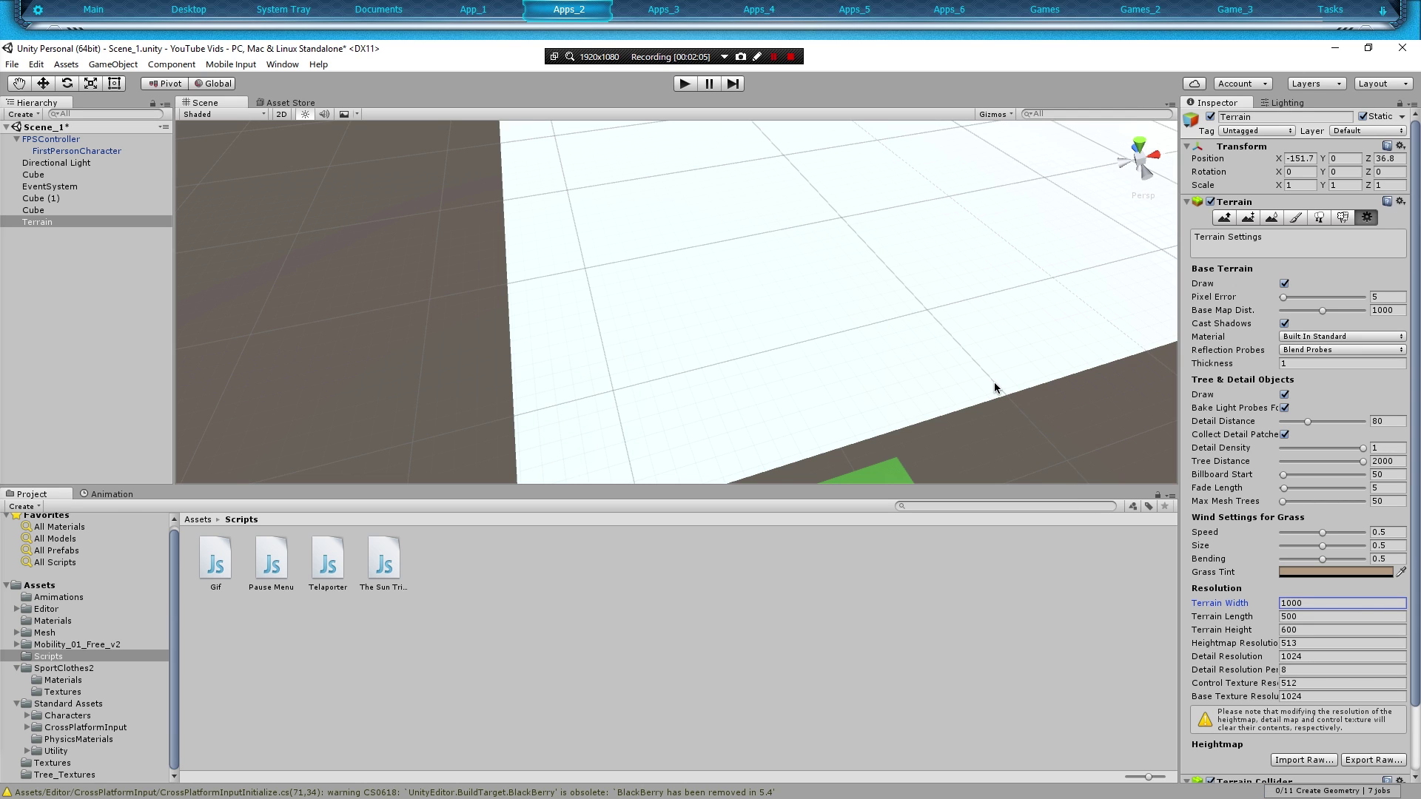
alt+drag(996, 390, 1044, 289)
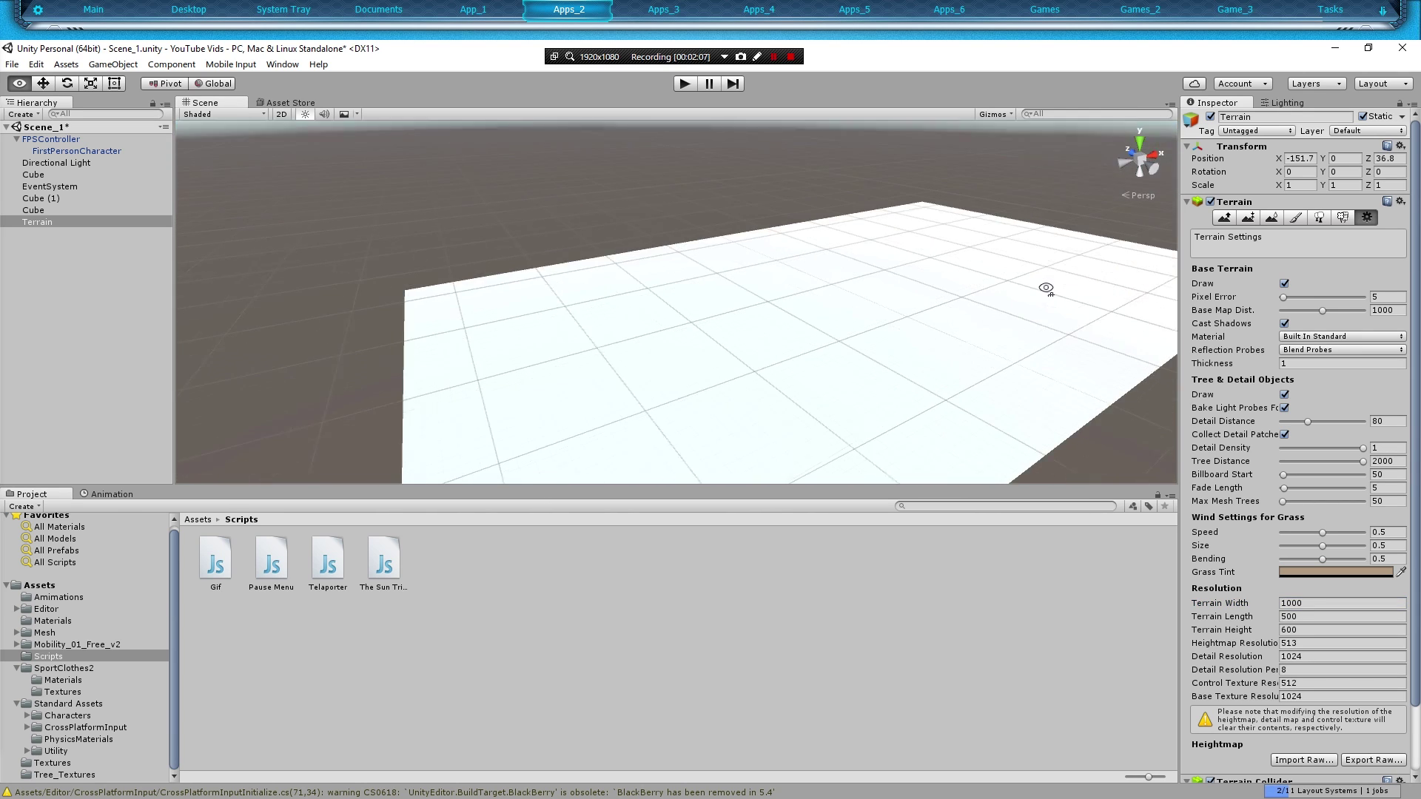
alt+drag(1009, 447, 972, 426)
alt+scroll(972, 427, down, 8)
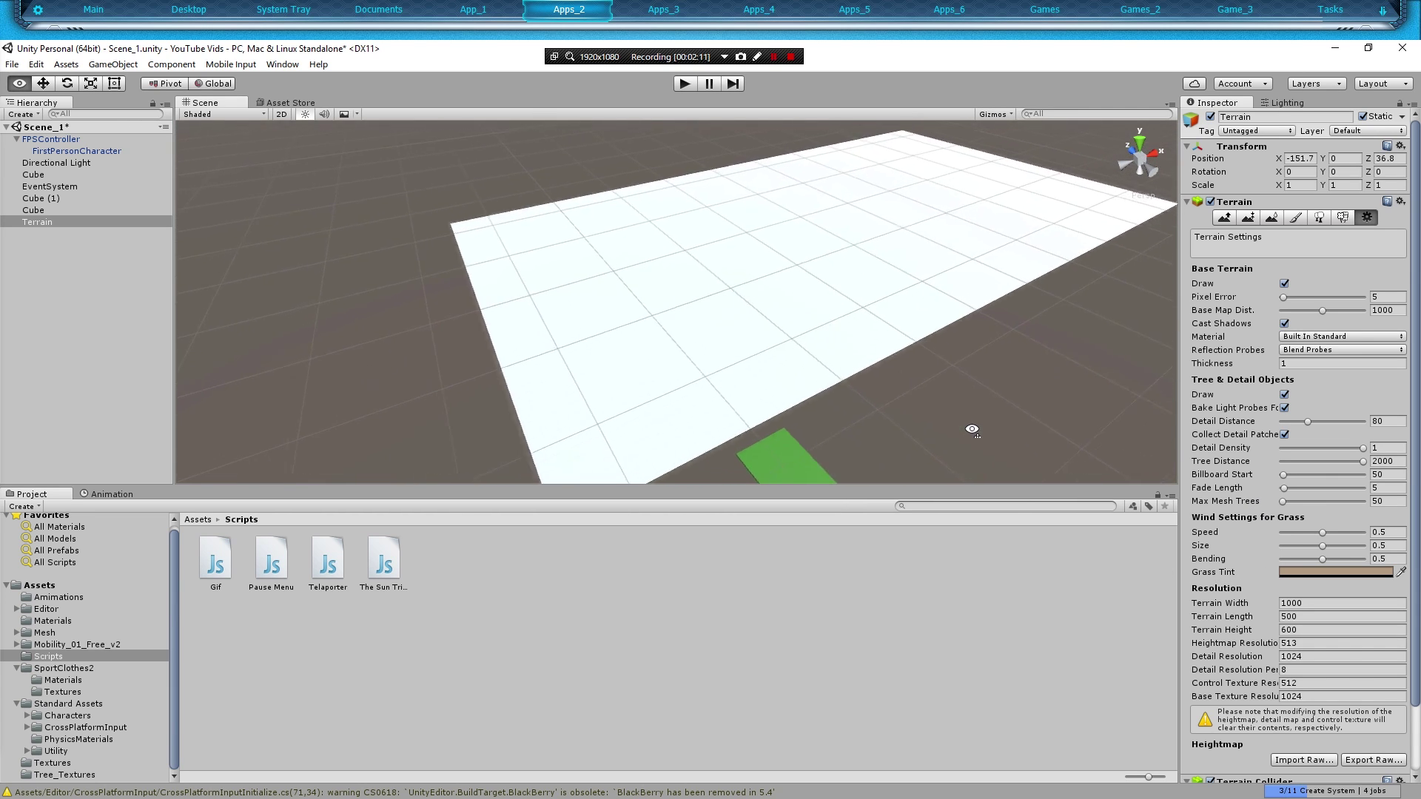
alt+scroll(971, 429, down, 8)
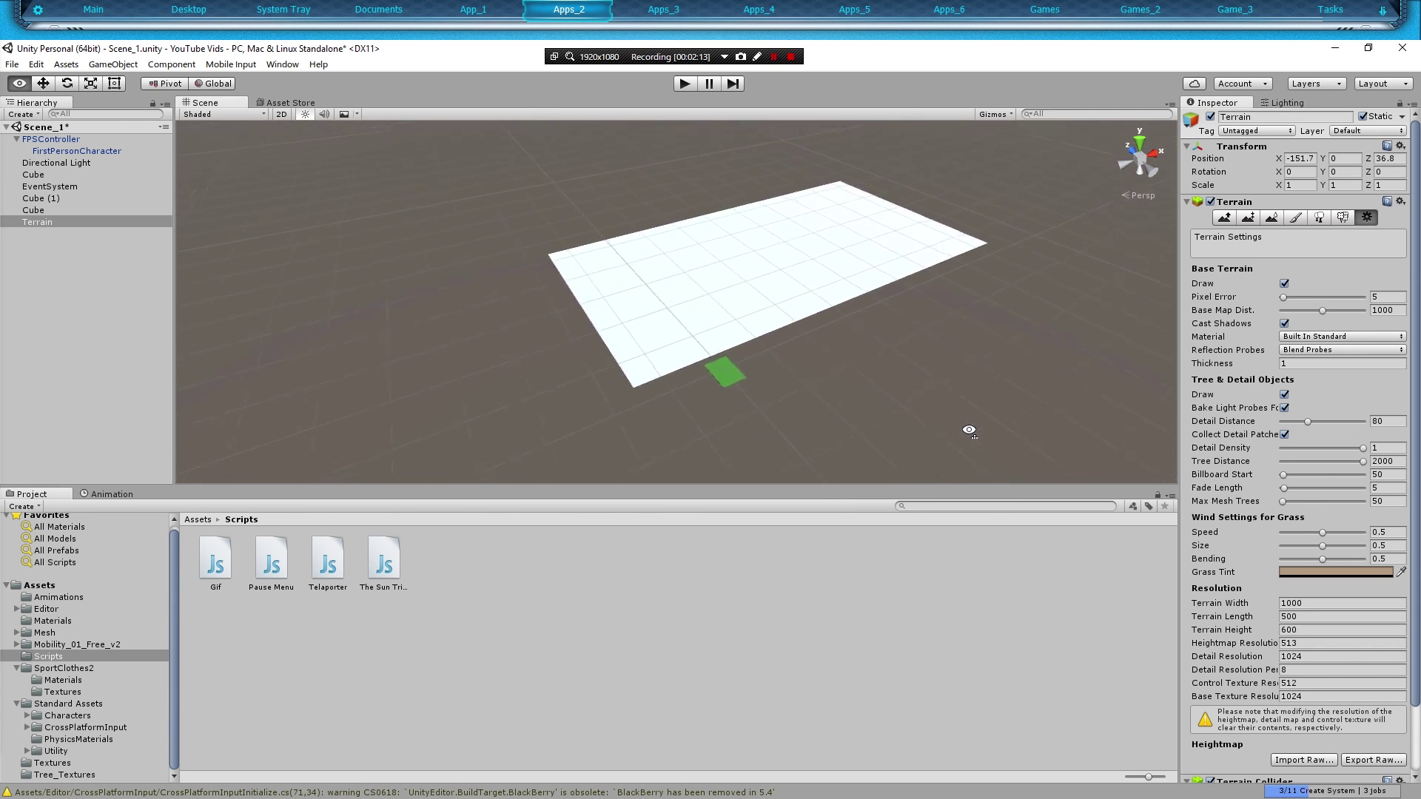
- Set the Terrain Length to 1000
click(1295, 616)
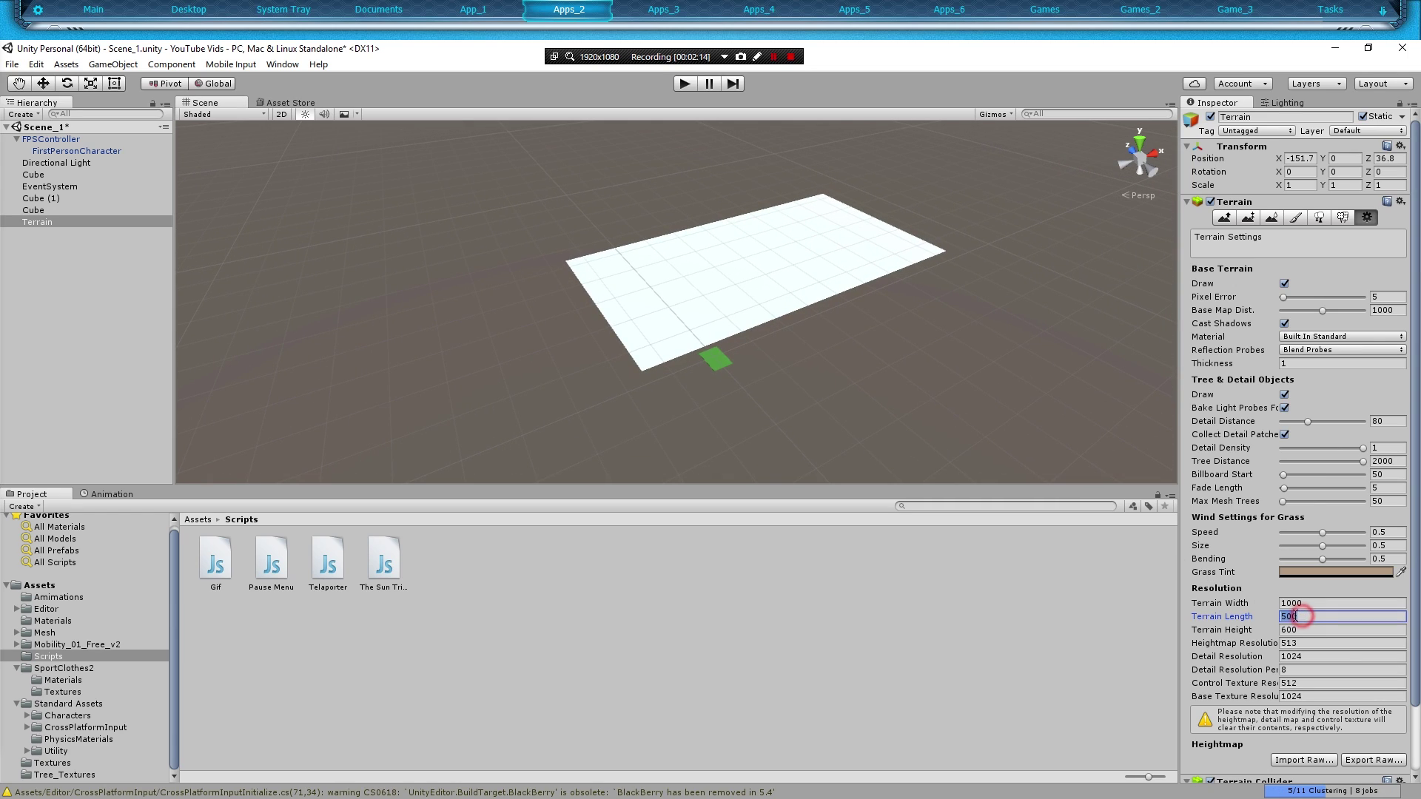
text(1000)
key(Return)
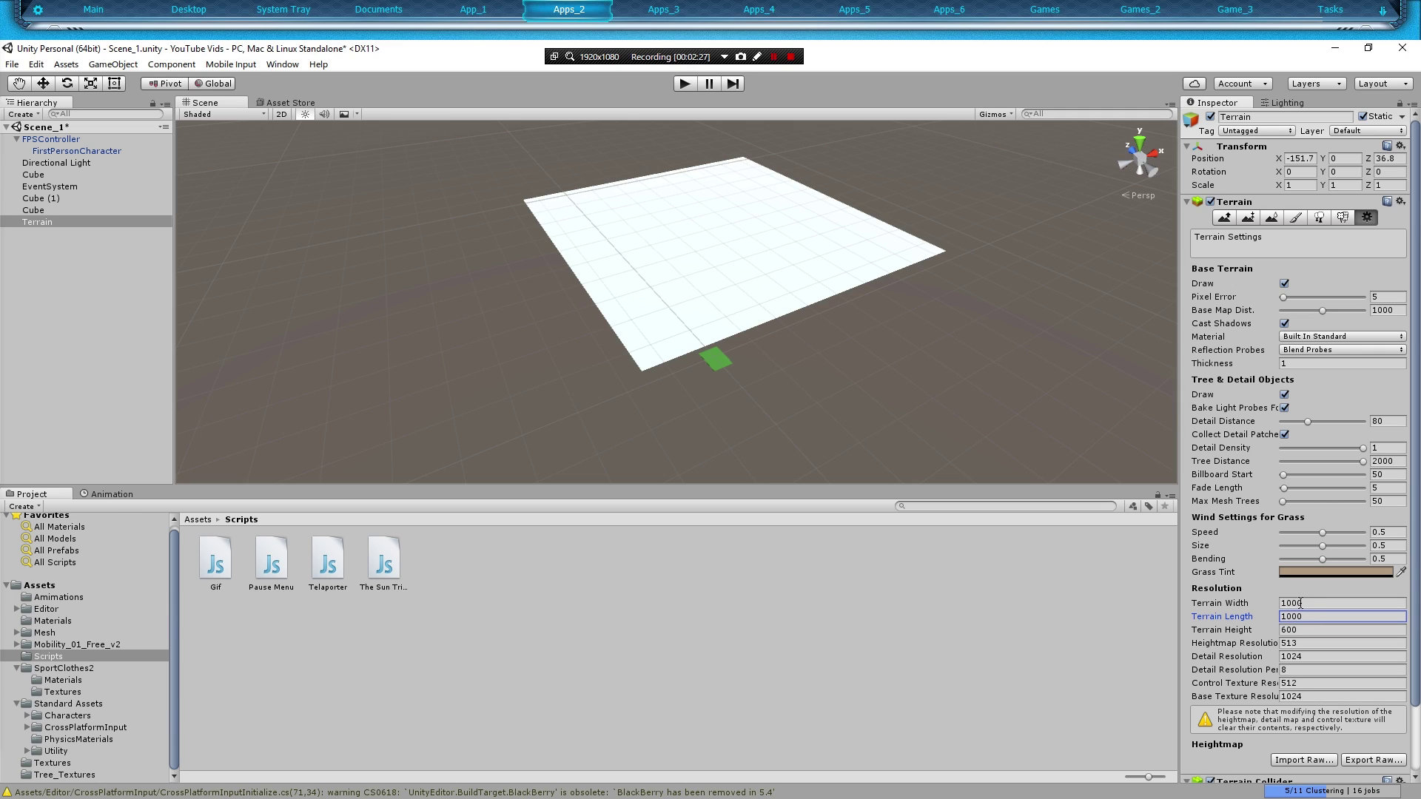
- Try a Terrain Width of 2000, then set it back to 1000
click(1301, 603)
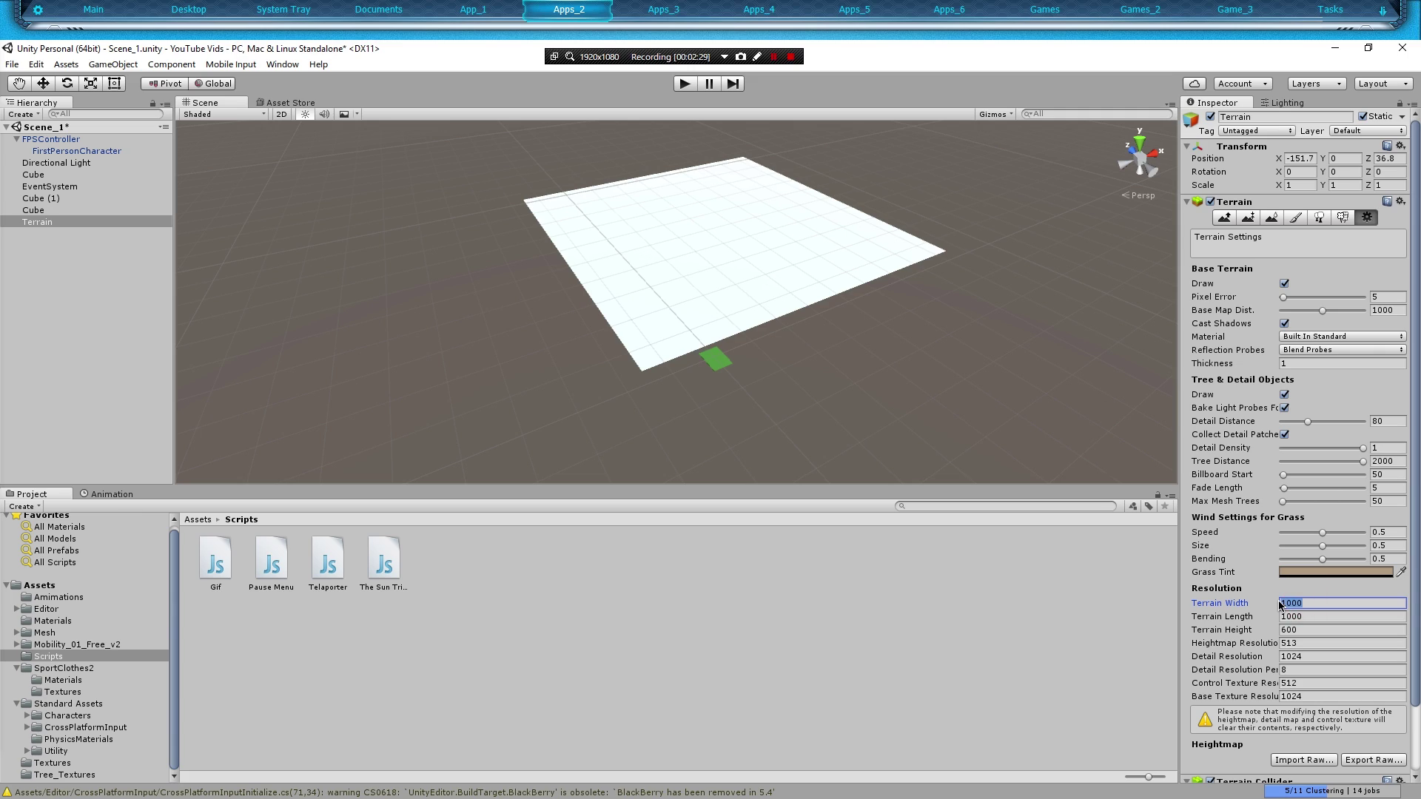
text(2000)
key(Return)
click(1285, 604)
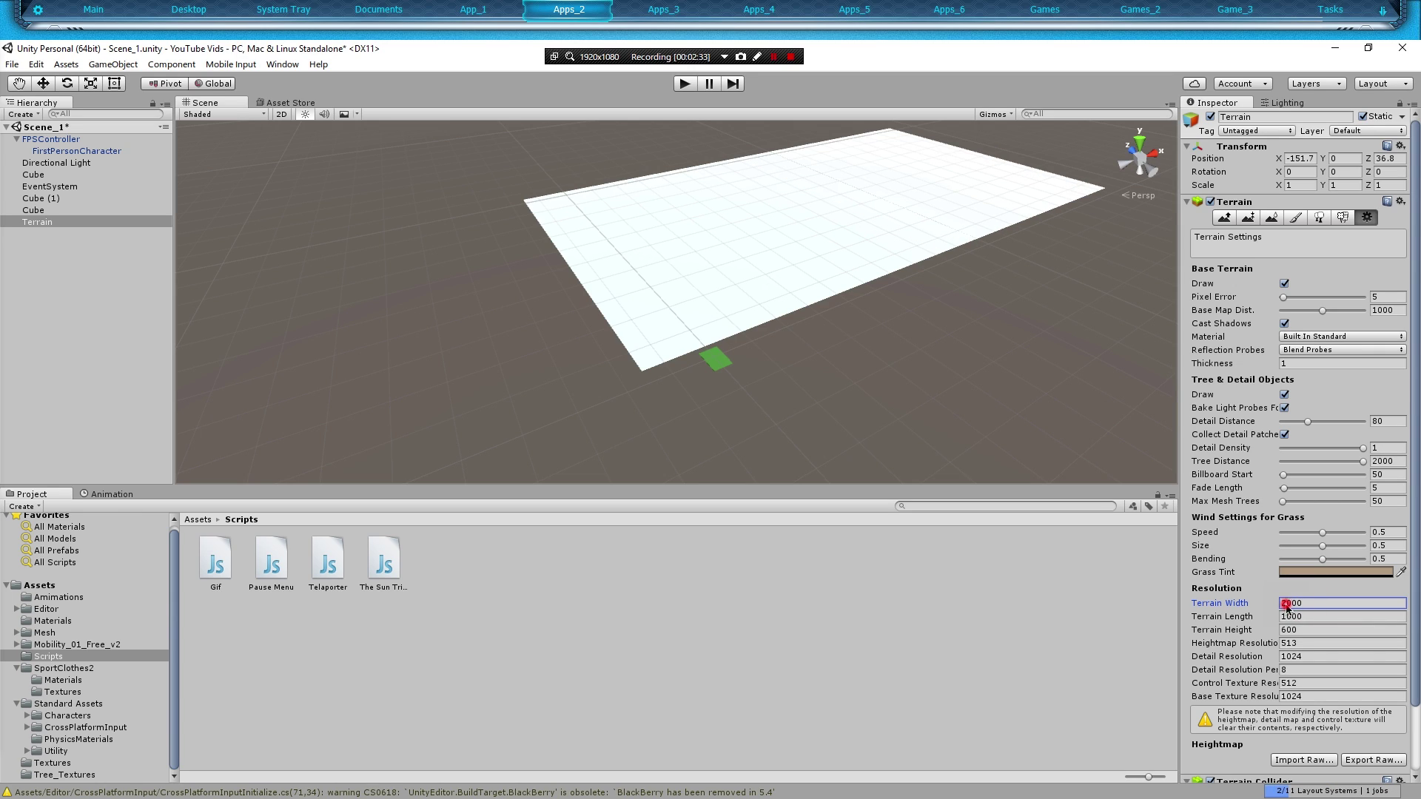
key(BackSpace)
text(1)
key(Return)
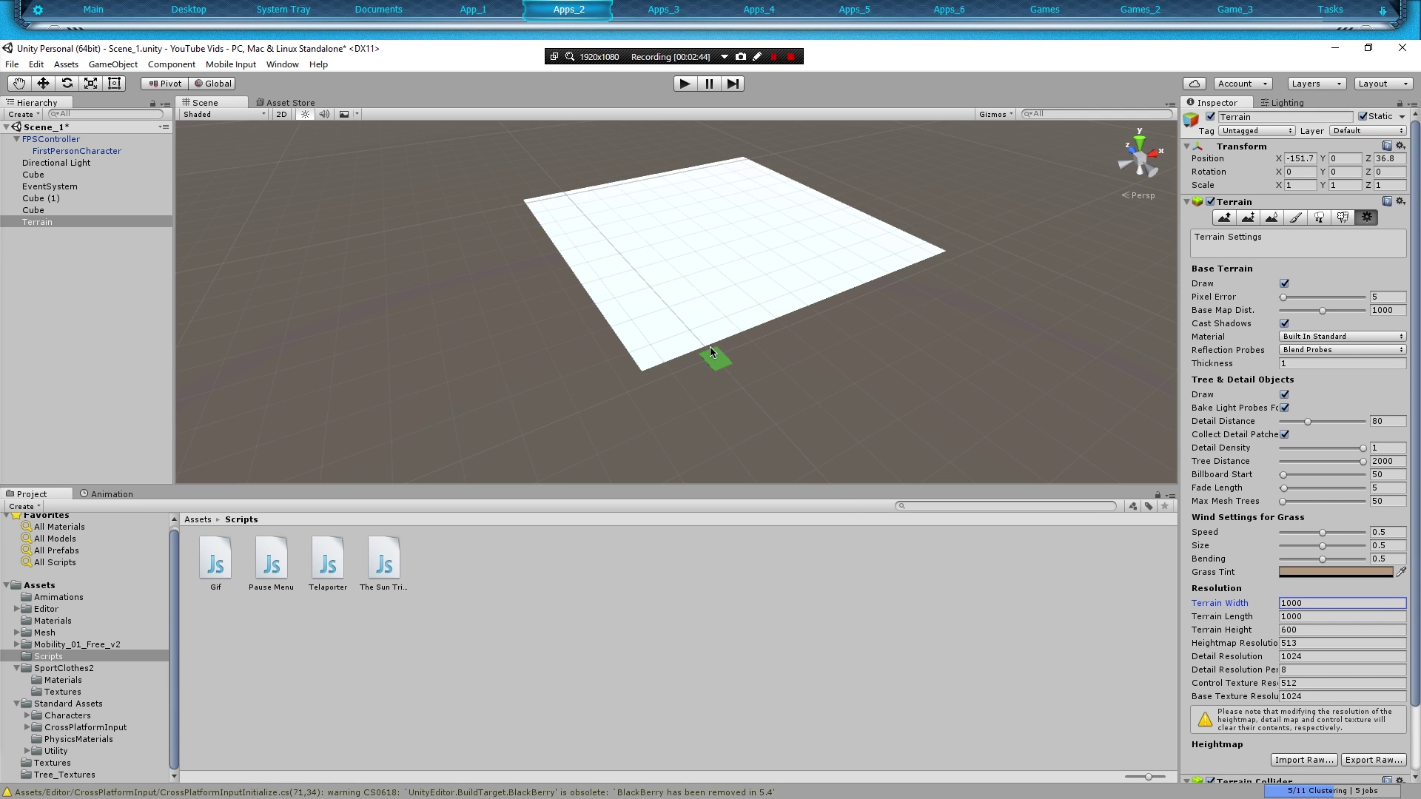
mouse_move(714, 353)
right_down()
mouse_move(644, 342)
mouse_move(703, 347)
right_up()
key(w)
scroll(699, 345, down, 5)
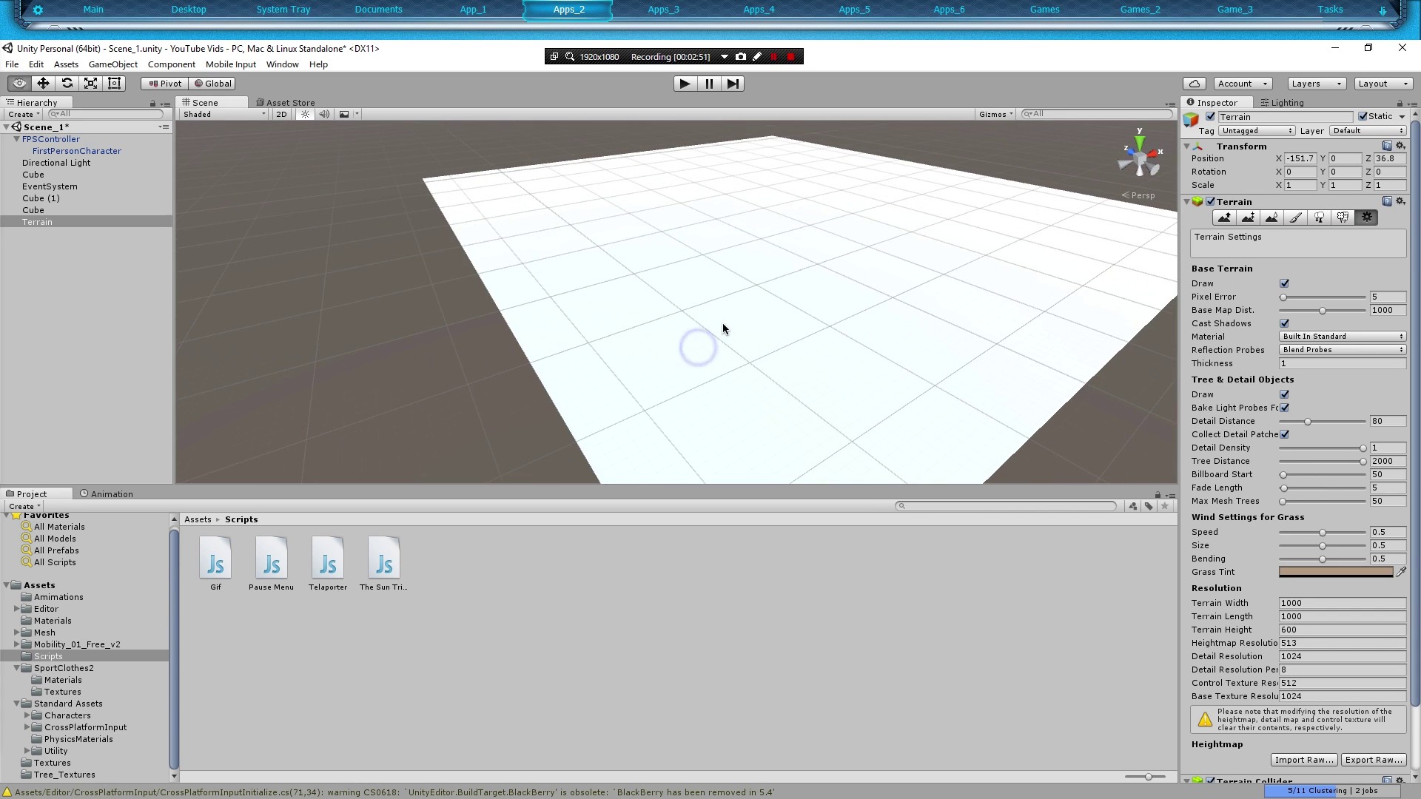
right_drag(728, 327, 593, 263)
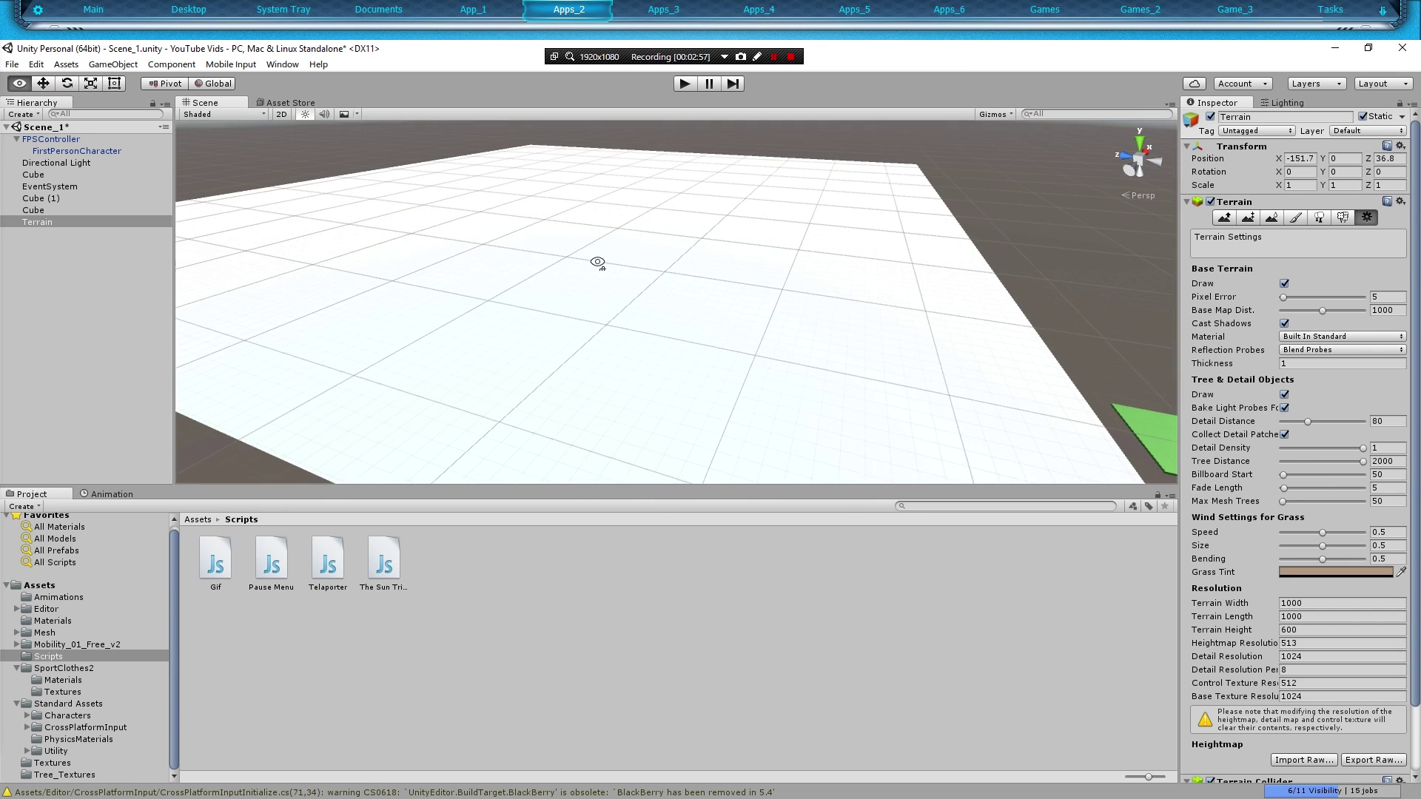
right_click(616, 294)
right_drag(819, 191, 767, 215)
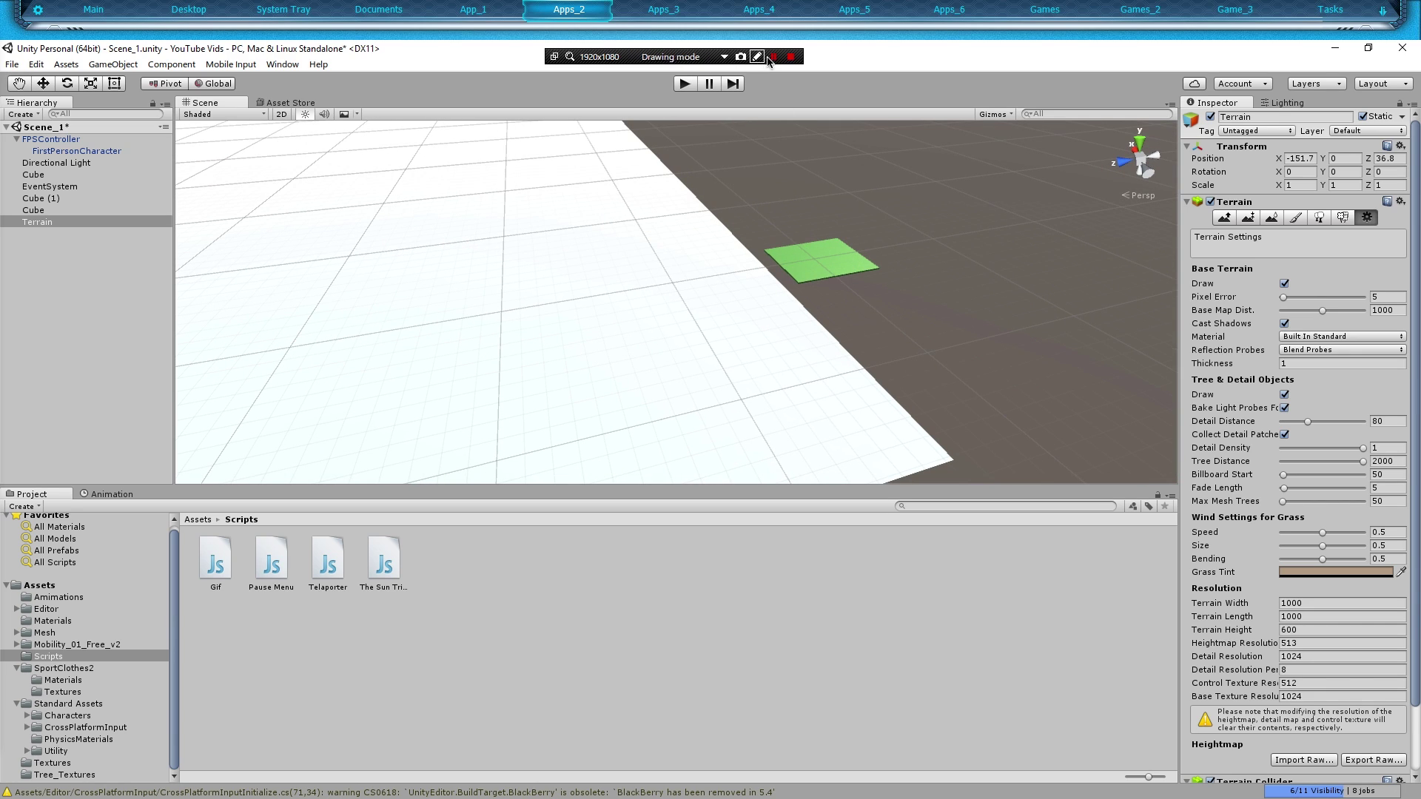
key(f)
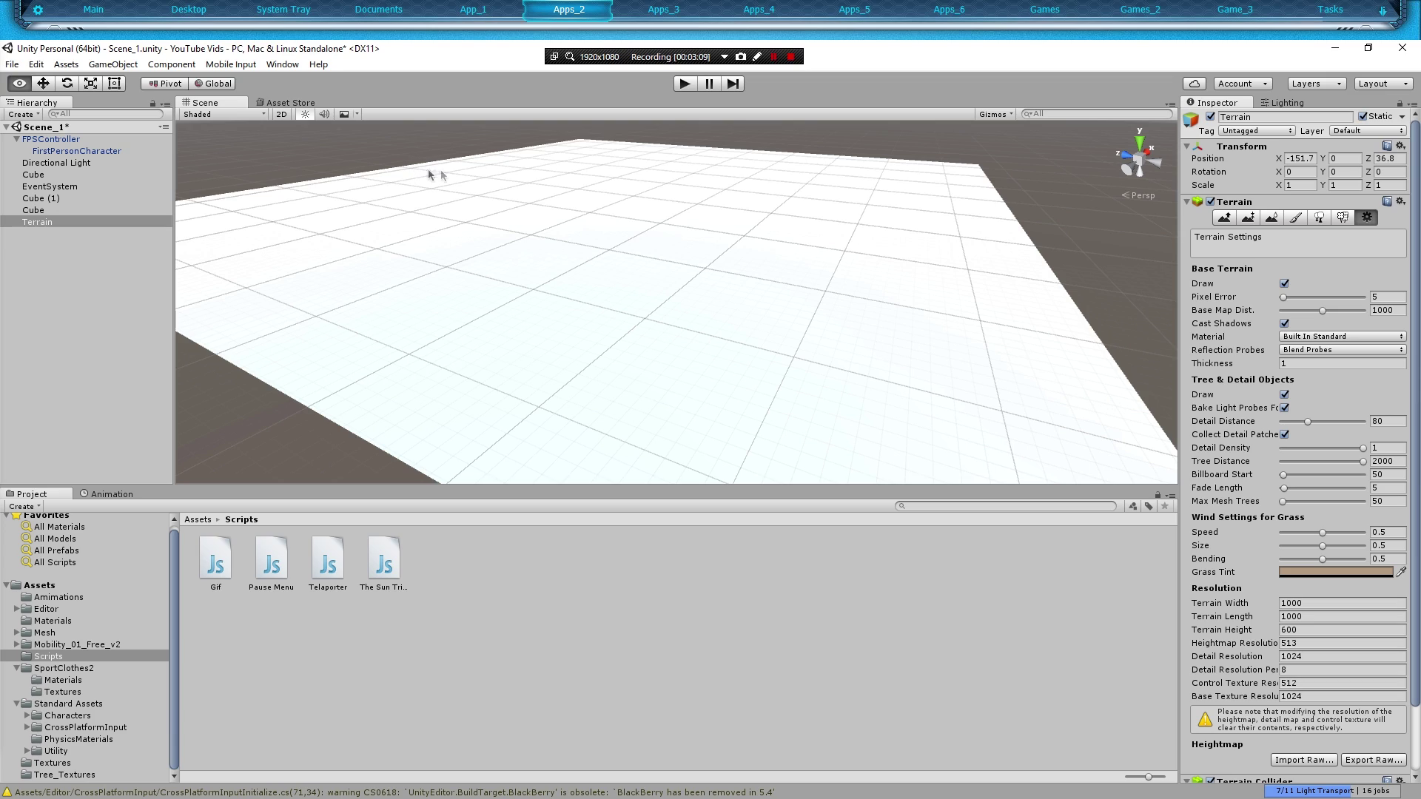
click(659, 225)
- Select the Paint Texture terrain tool, then bring up the Asset Store
click(1297, 219)
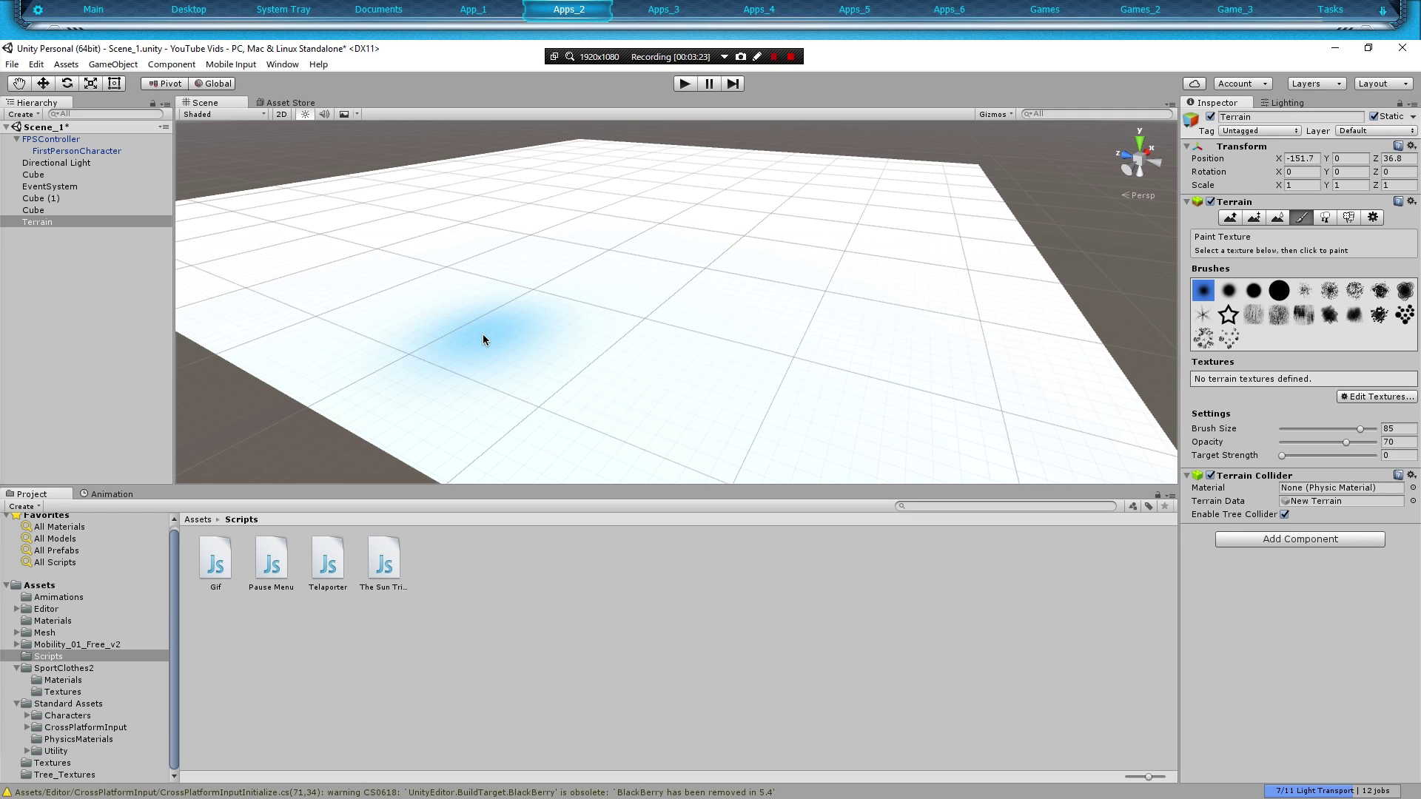
click(304, 103)
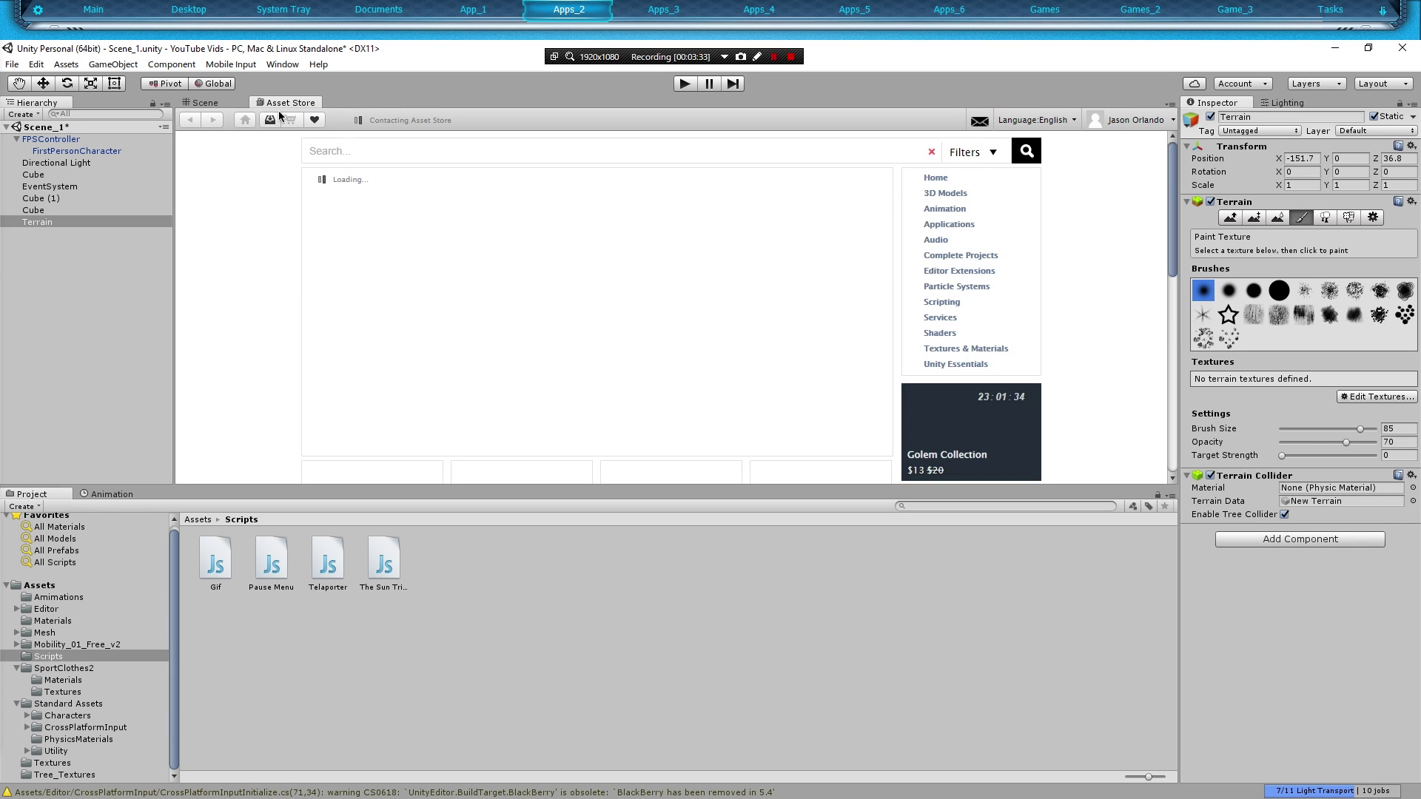
- Locate Terrain Assets 1.04 in the Asset Store downloads and start its import
click(269, 121)
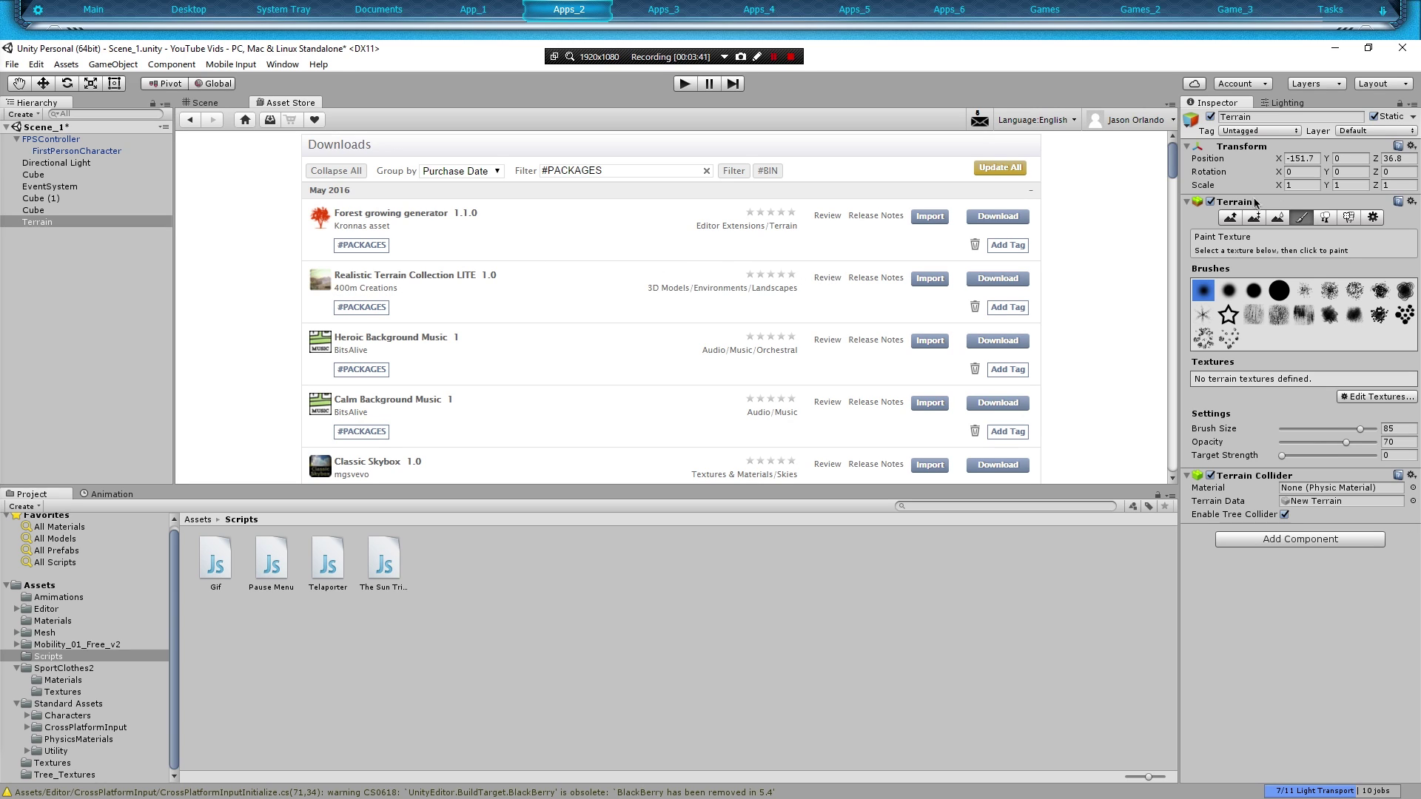
scroll(1179, 166, down, 3)
scroll(1178, 166, down, 2)
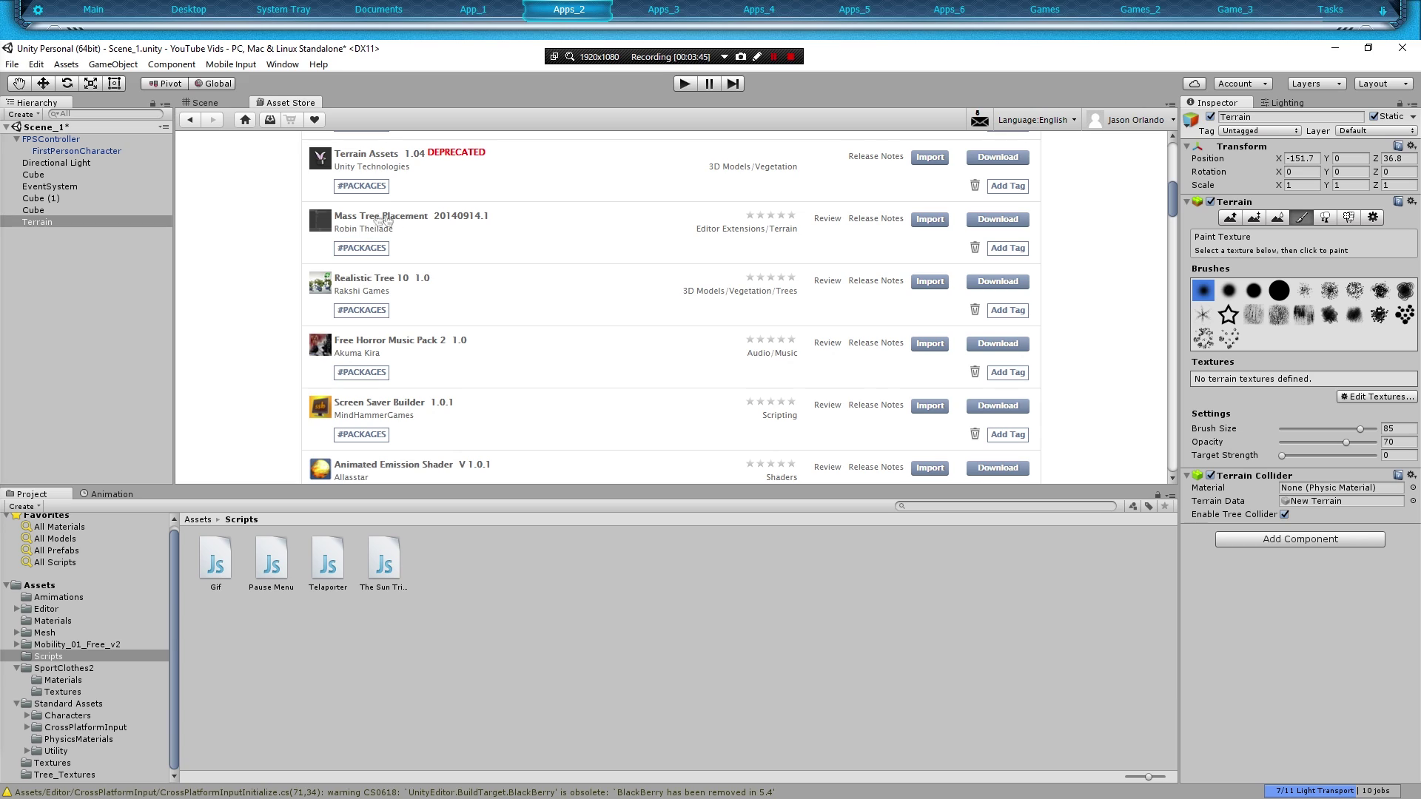
scroll(370, 160, up, 1)
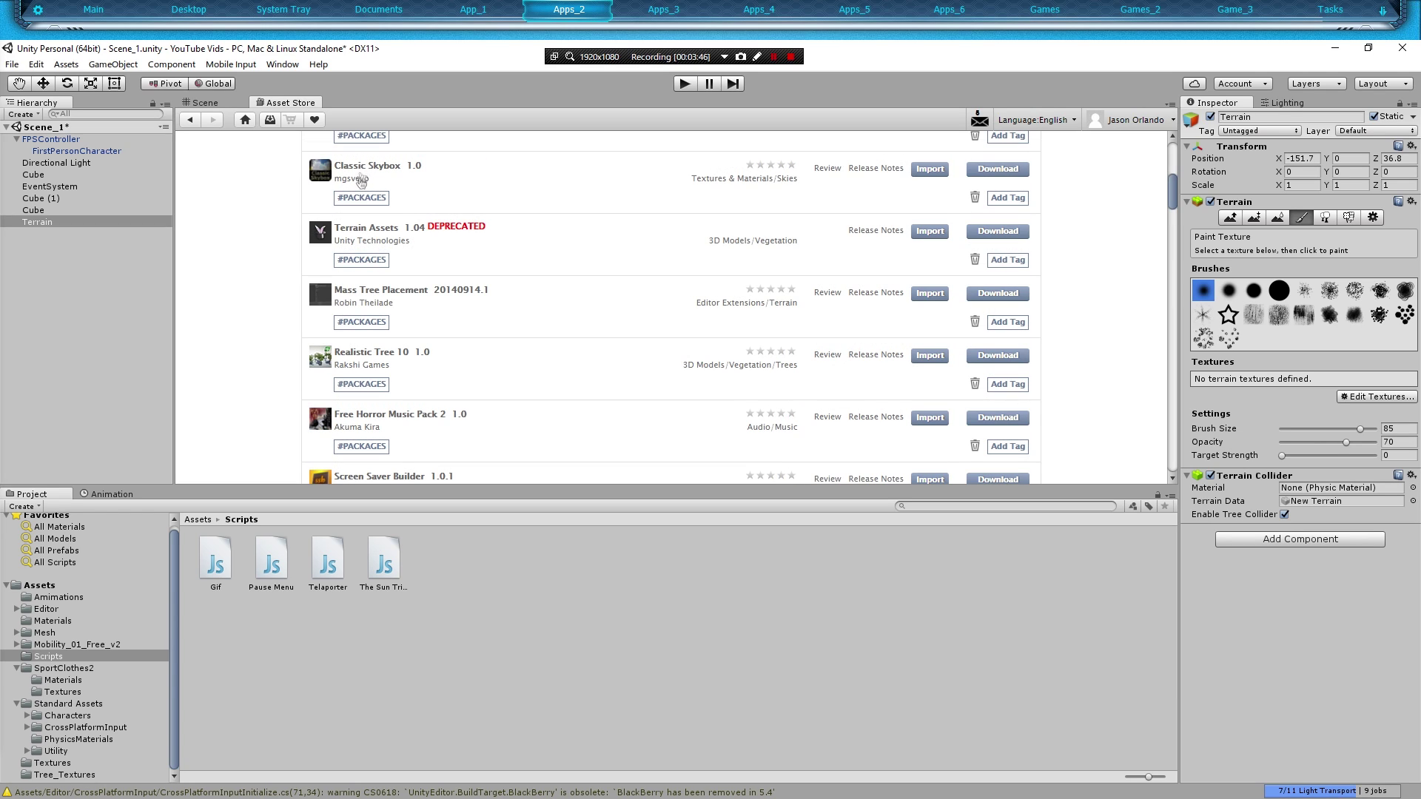
drag(428, 227, 490, 232)
click(533, 240)
- Import every item of the Terrain Assets package and return to the Scene view
click(922, 232)
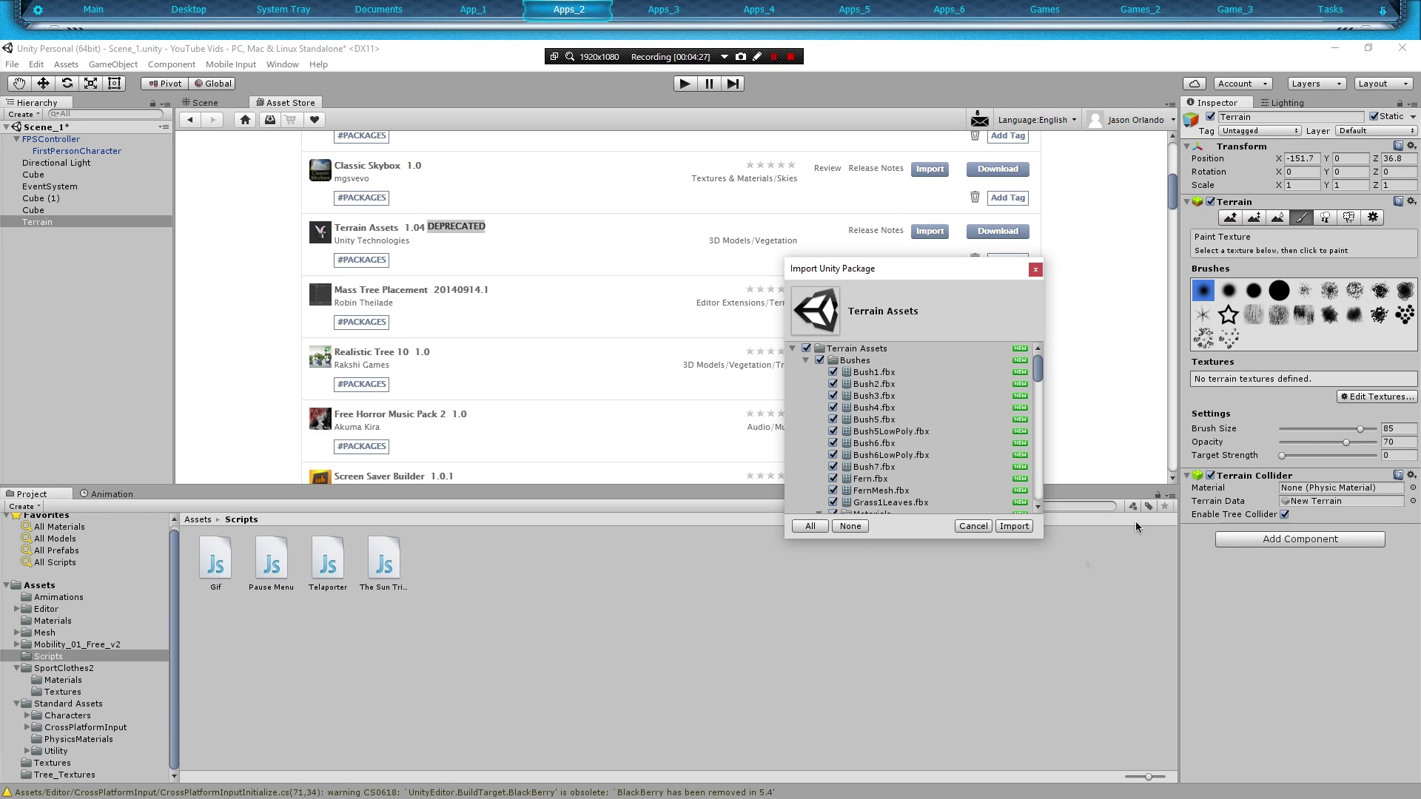
click(1014, 530)
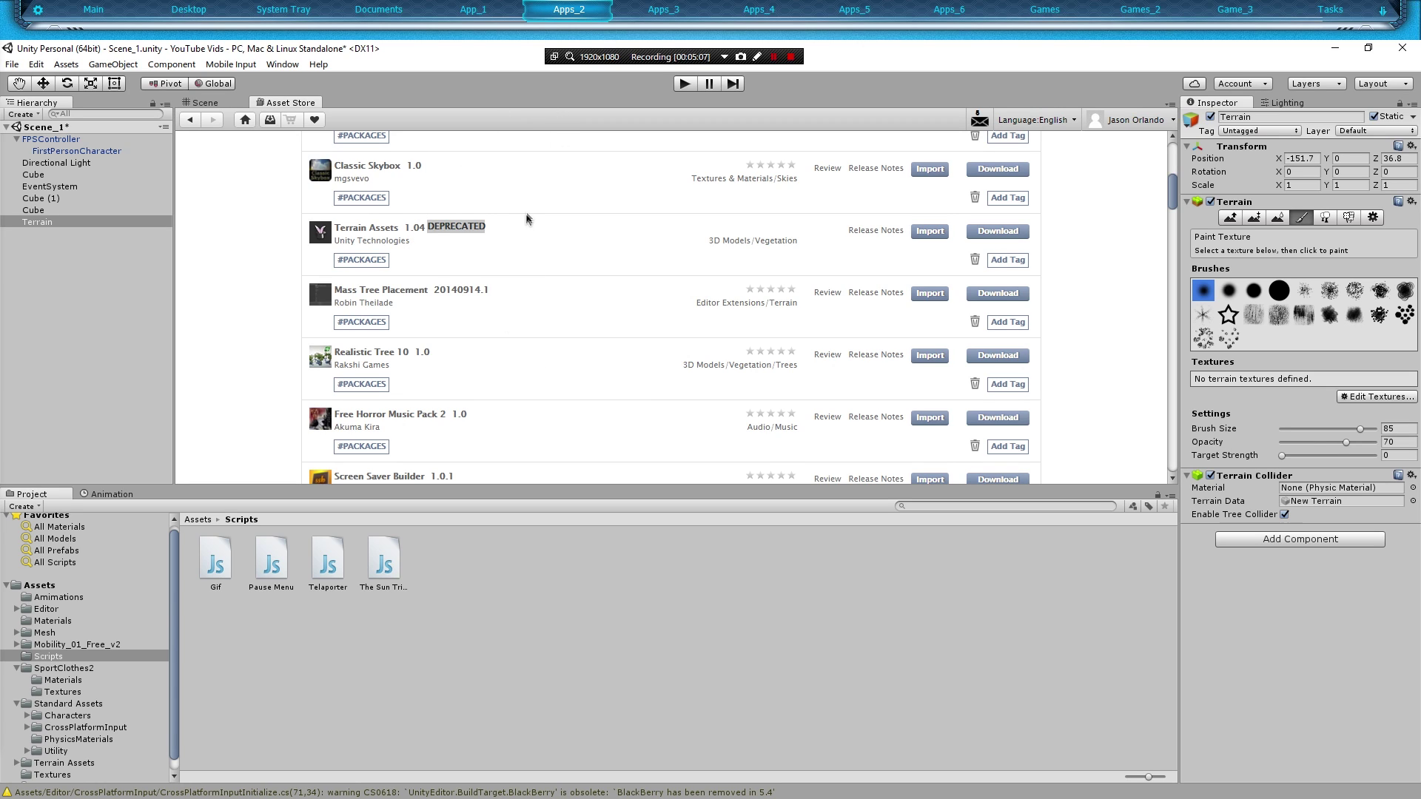
click(204, 102)
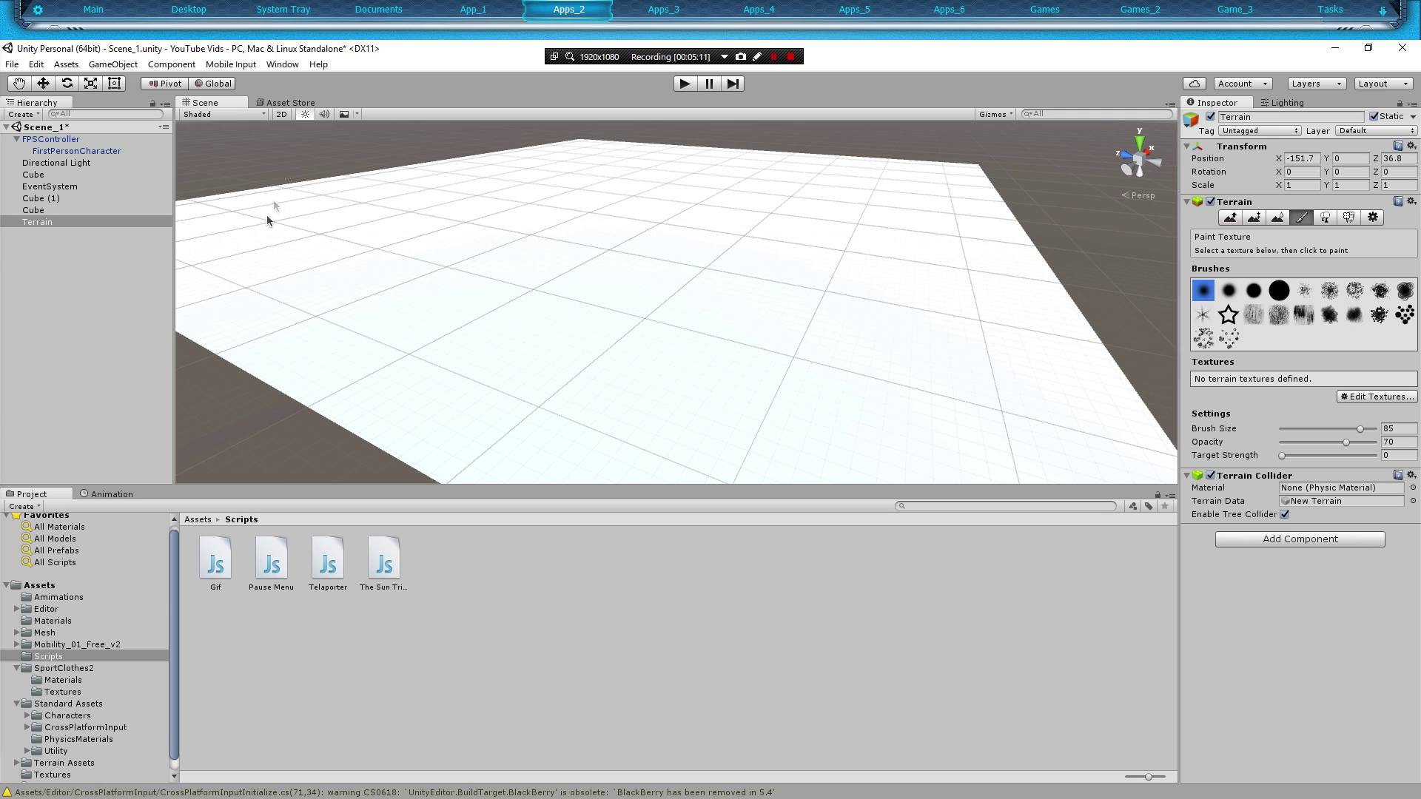
- Collapse SportClothes2 and Standard Assets, expand Terrain Assets, and choose Paint Texture
click(16, 669)
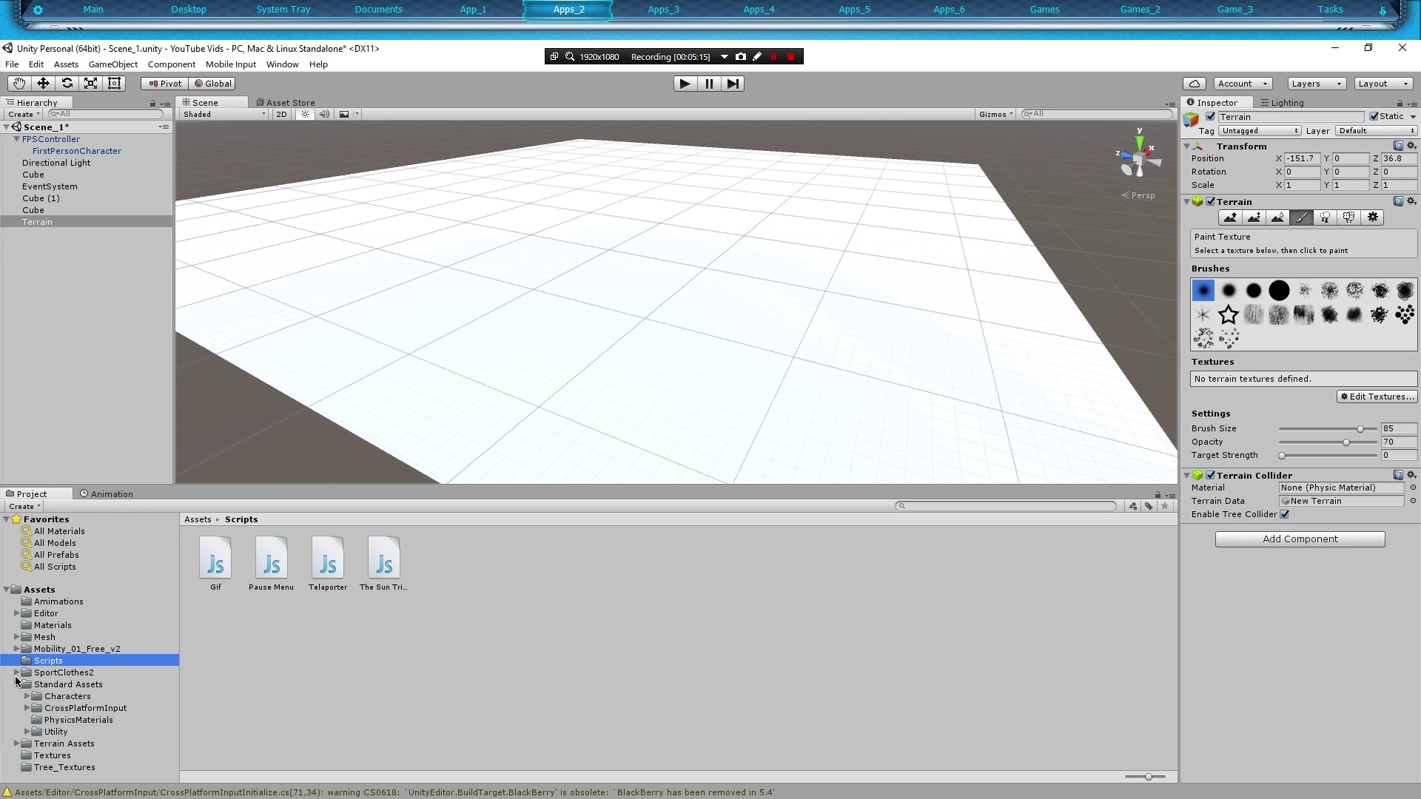
click(16, 685)
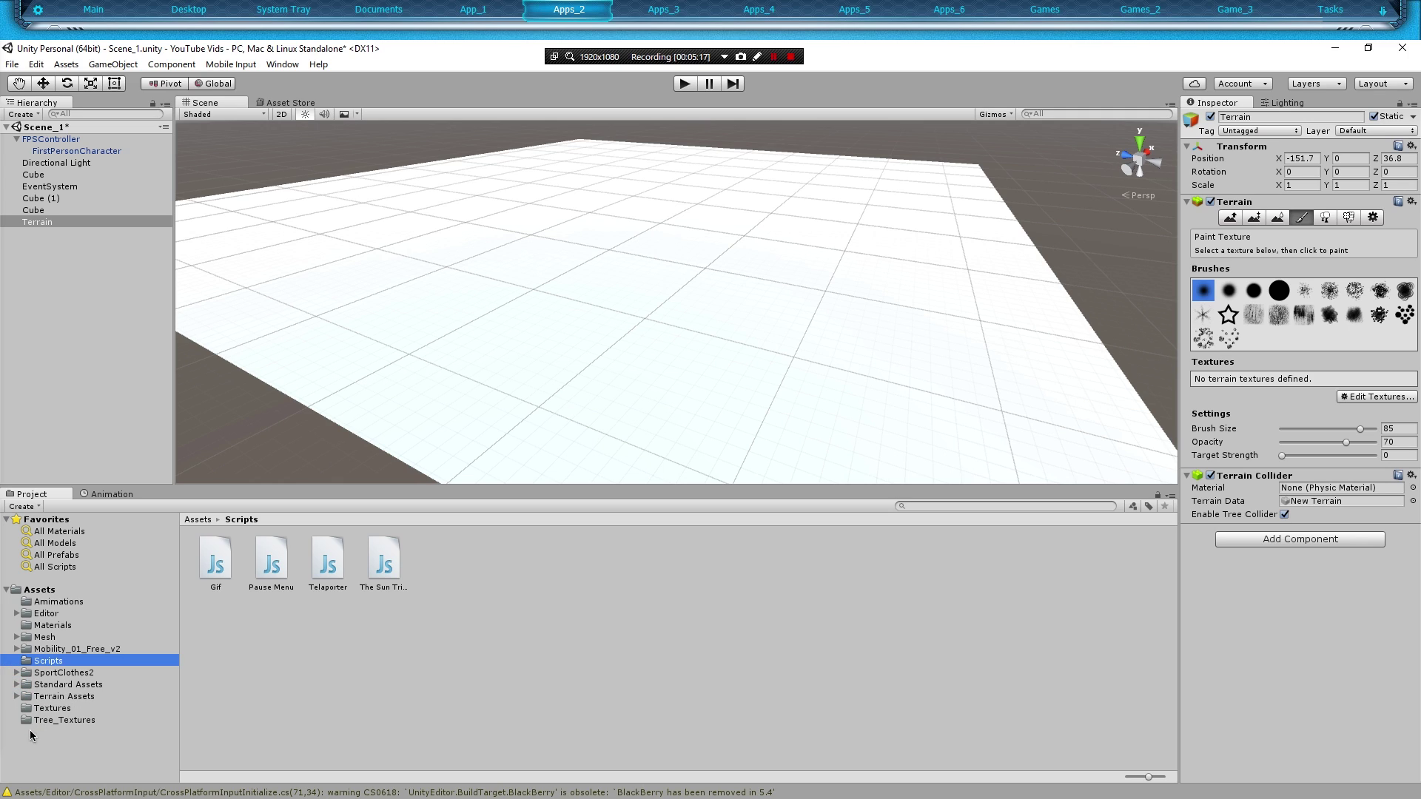
click(17, 697)
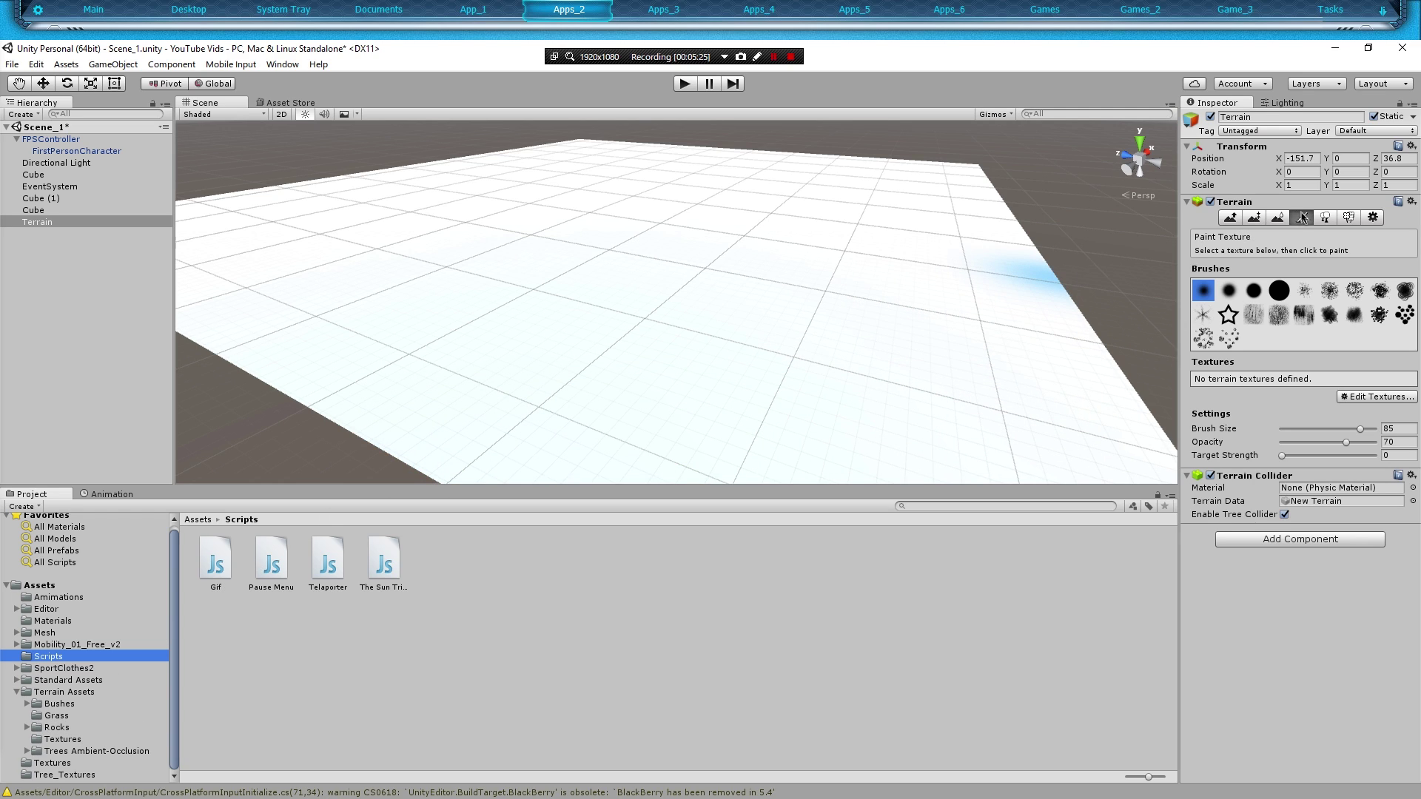
click(1303, 220)
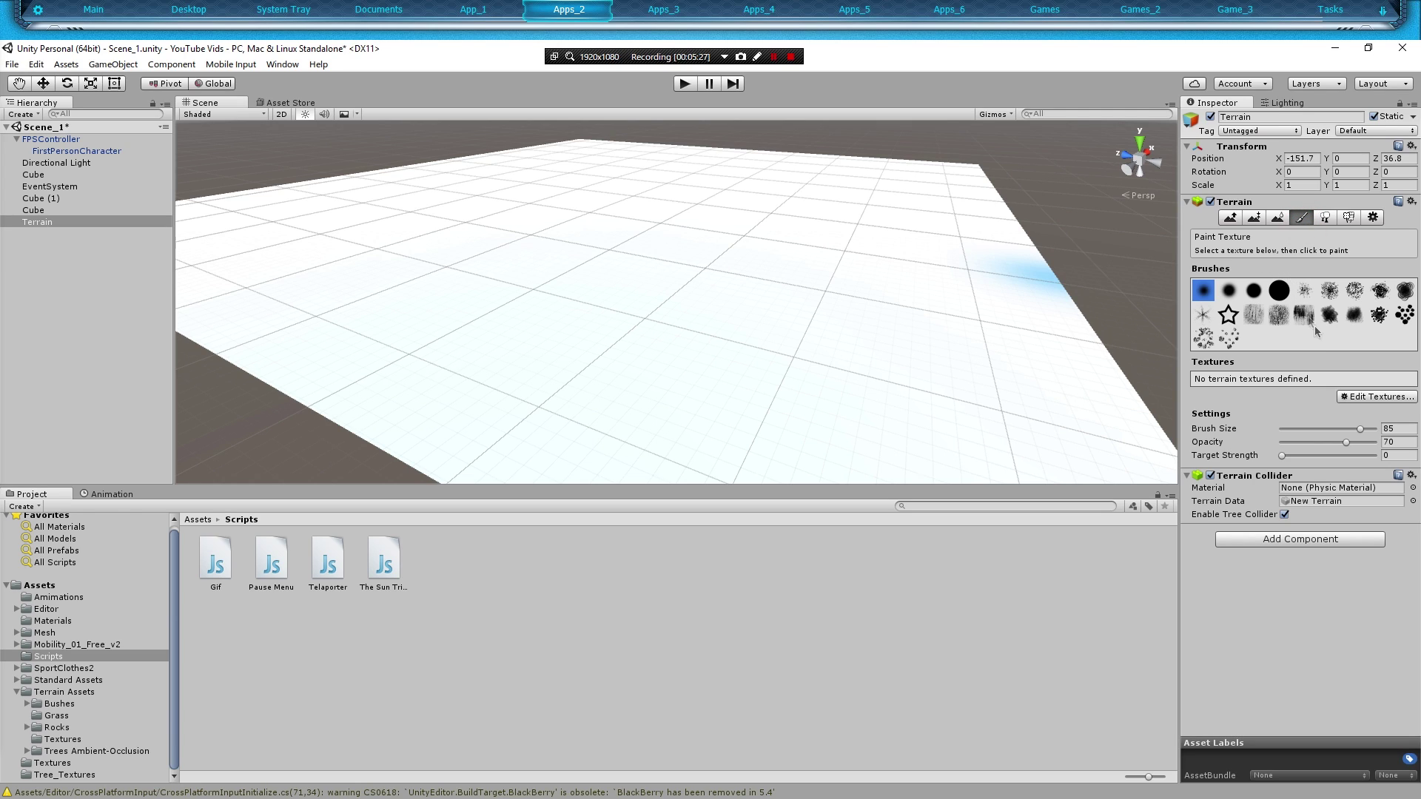
- Add a 15 × 15 terrain texture using Grass (Lawn) as its albedo
click(1370, 398)
click(1350, 406)
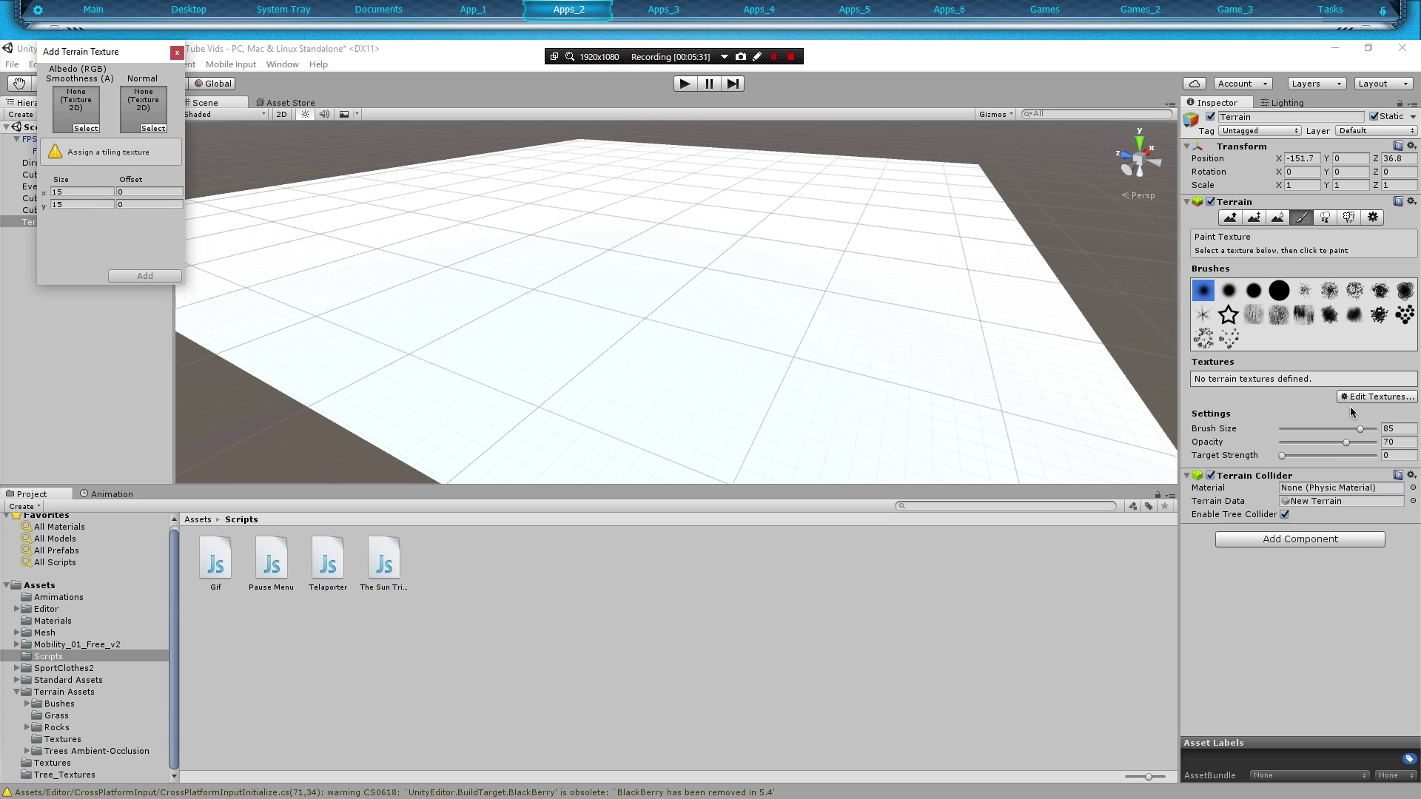
drag(96, 51, 688, 198)
click(678, 273)
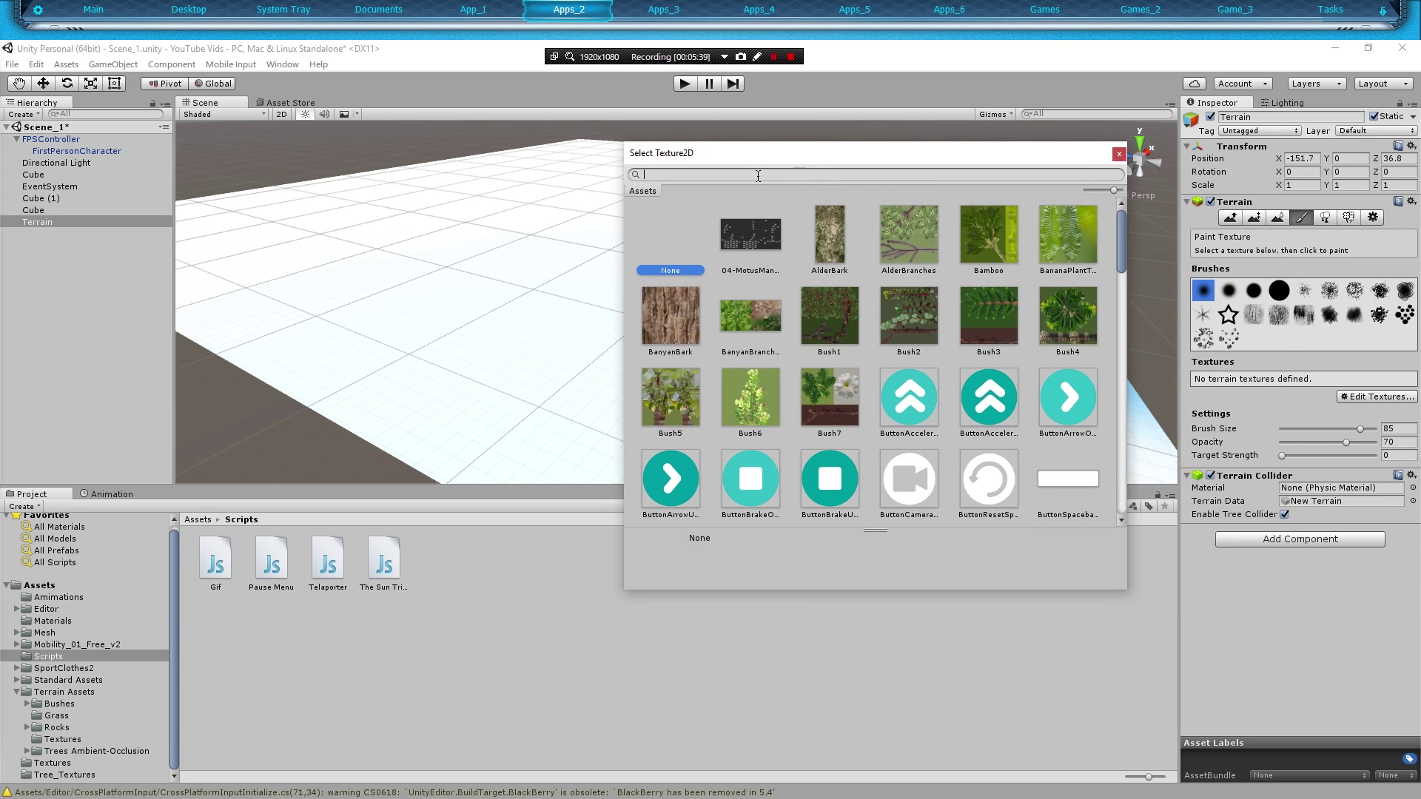
scroll(837, 289, down, 3)
scroll(837, 289, down, 3)
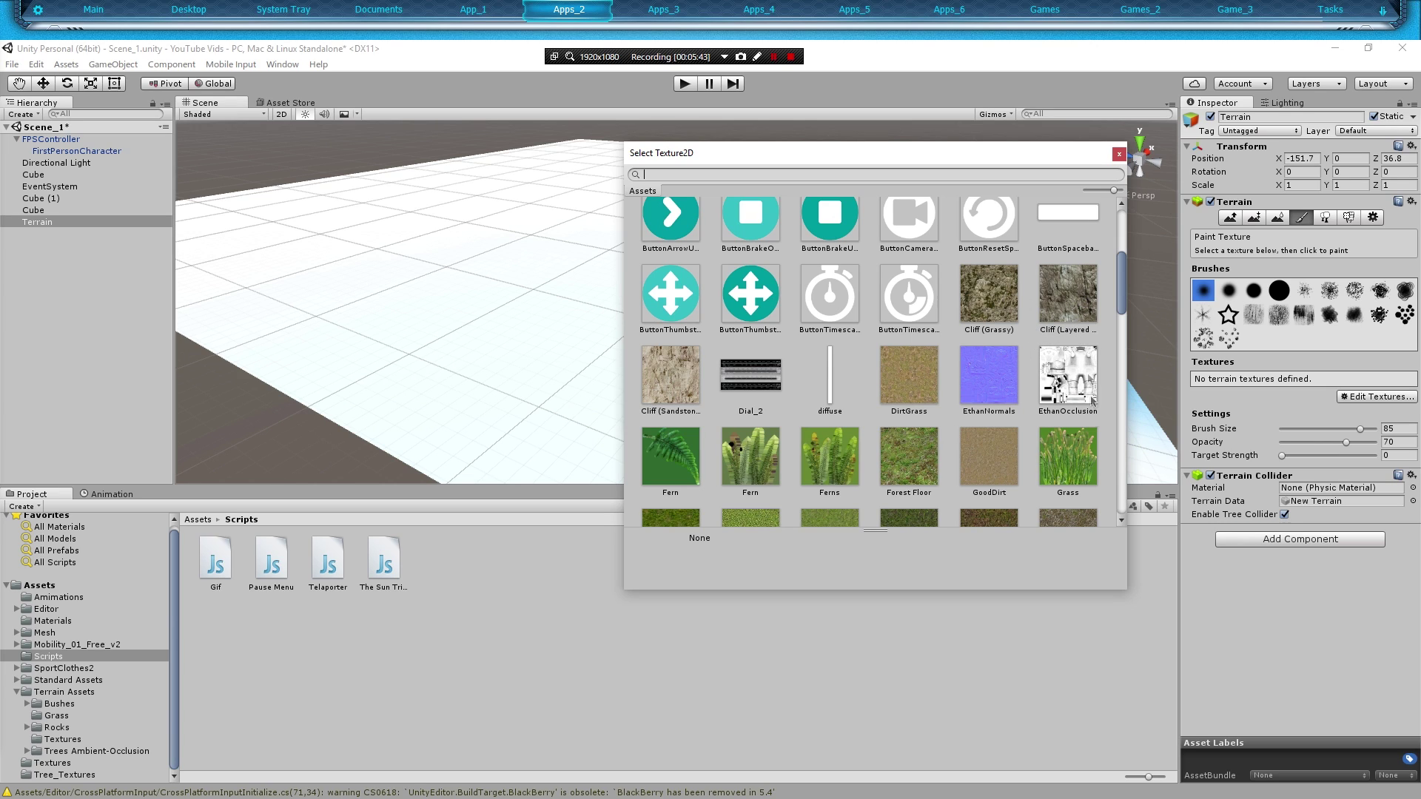
scroll(732, 390, down, 2)
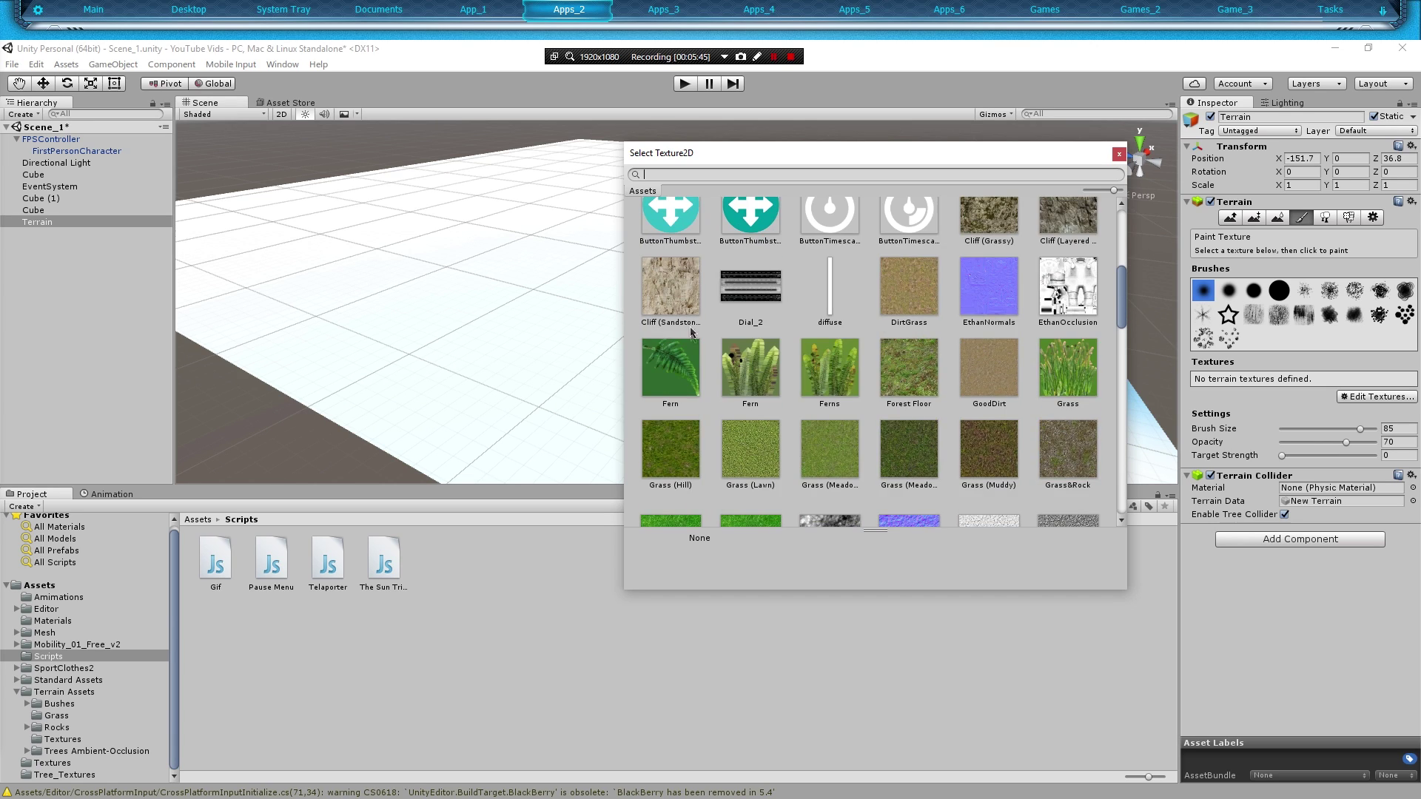
scroll(838, 328, down, 2)
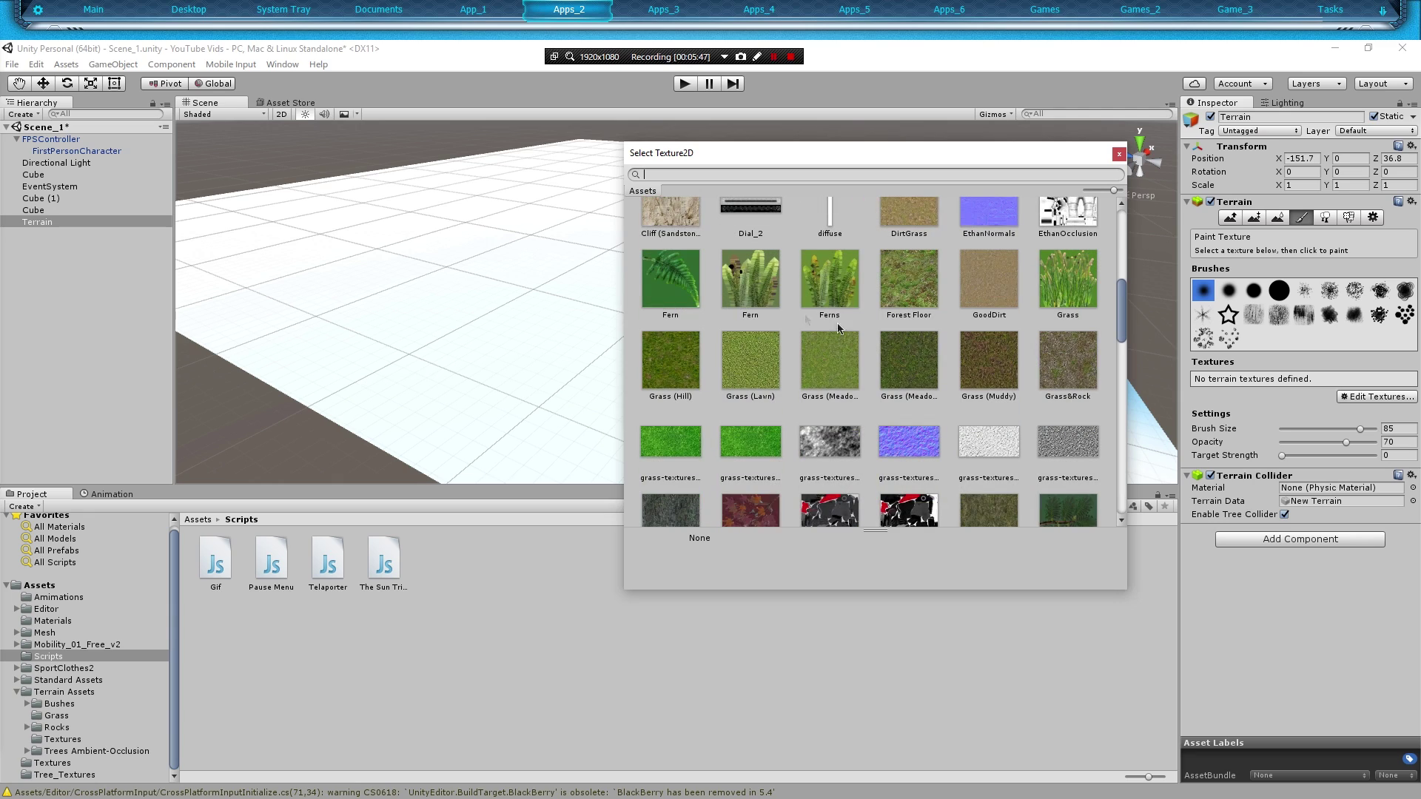
click(821, 361)
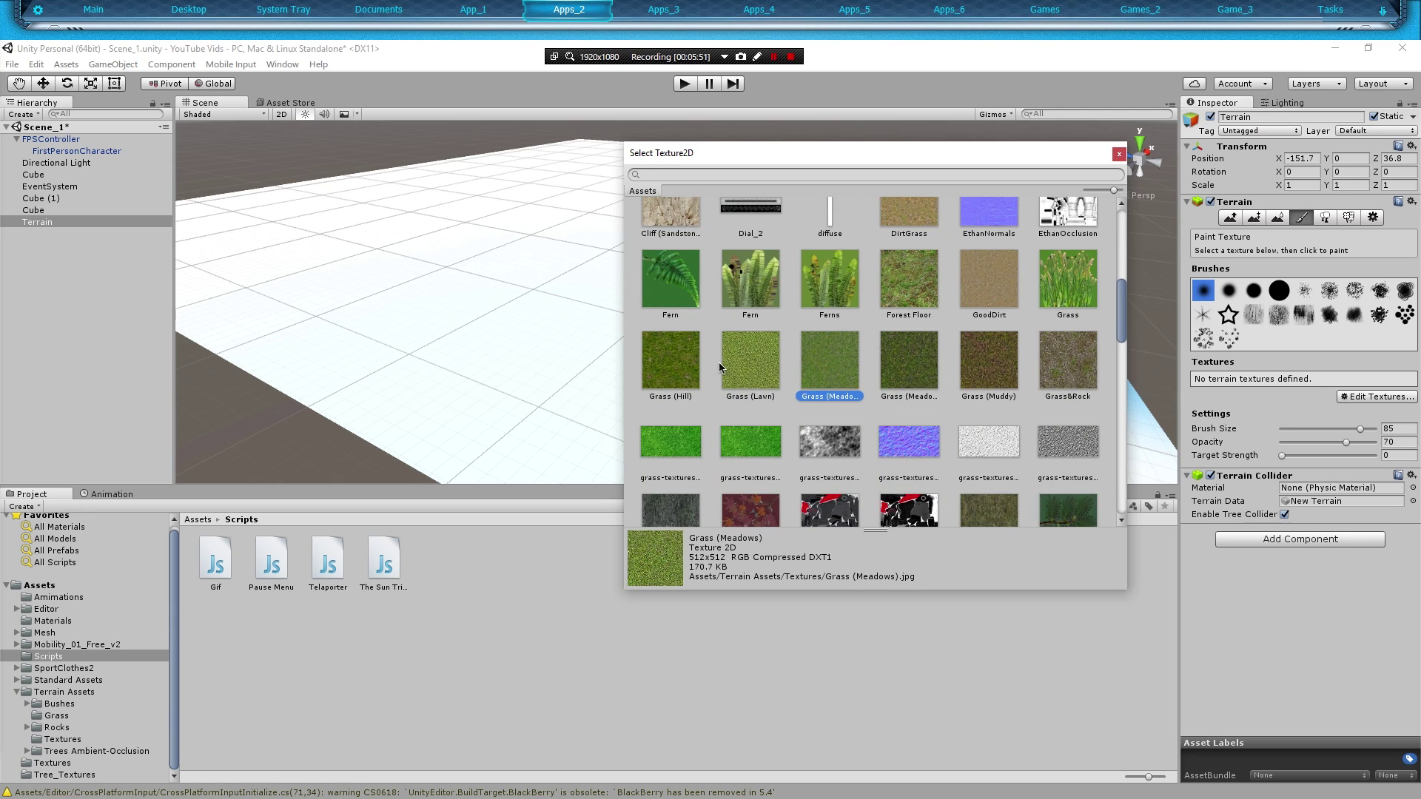
click(770, 379)
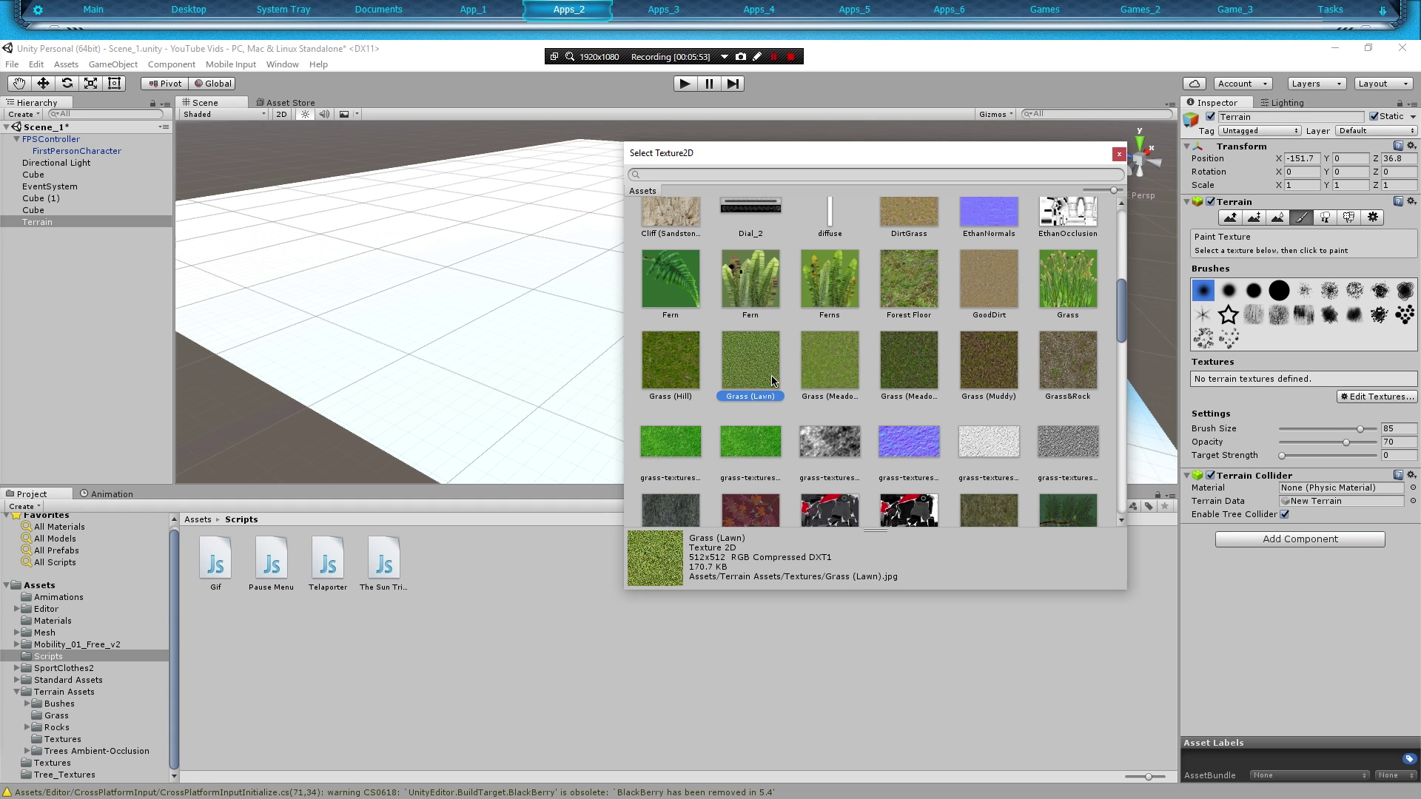
double_click(772, 381)
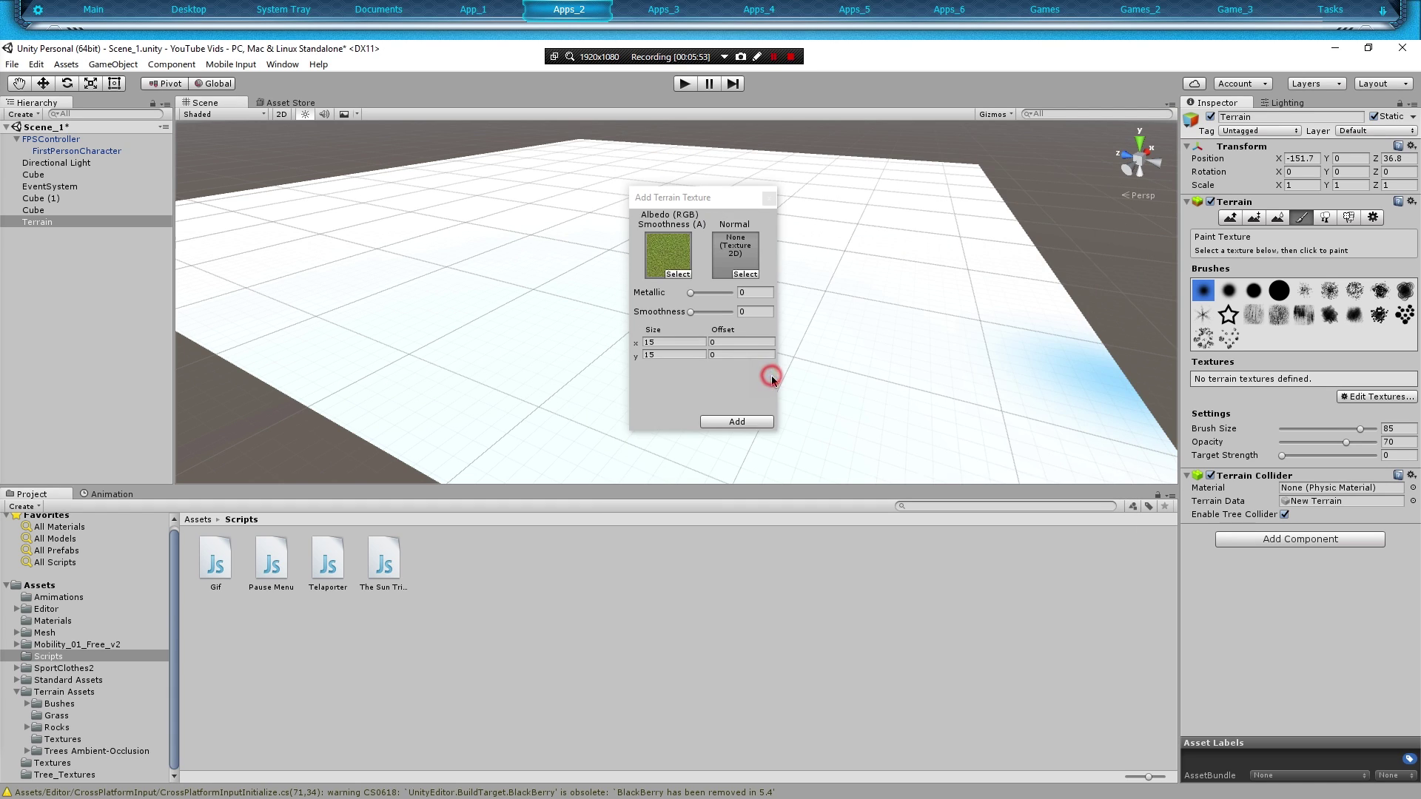
click(737, 421)
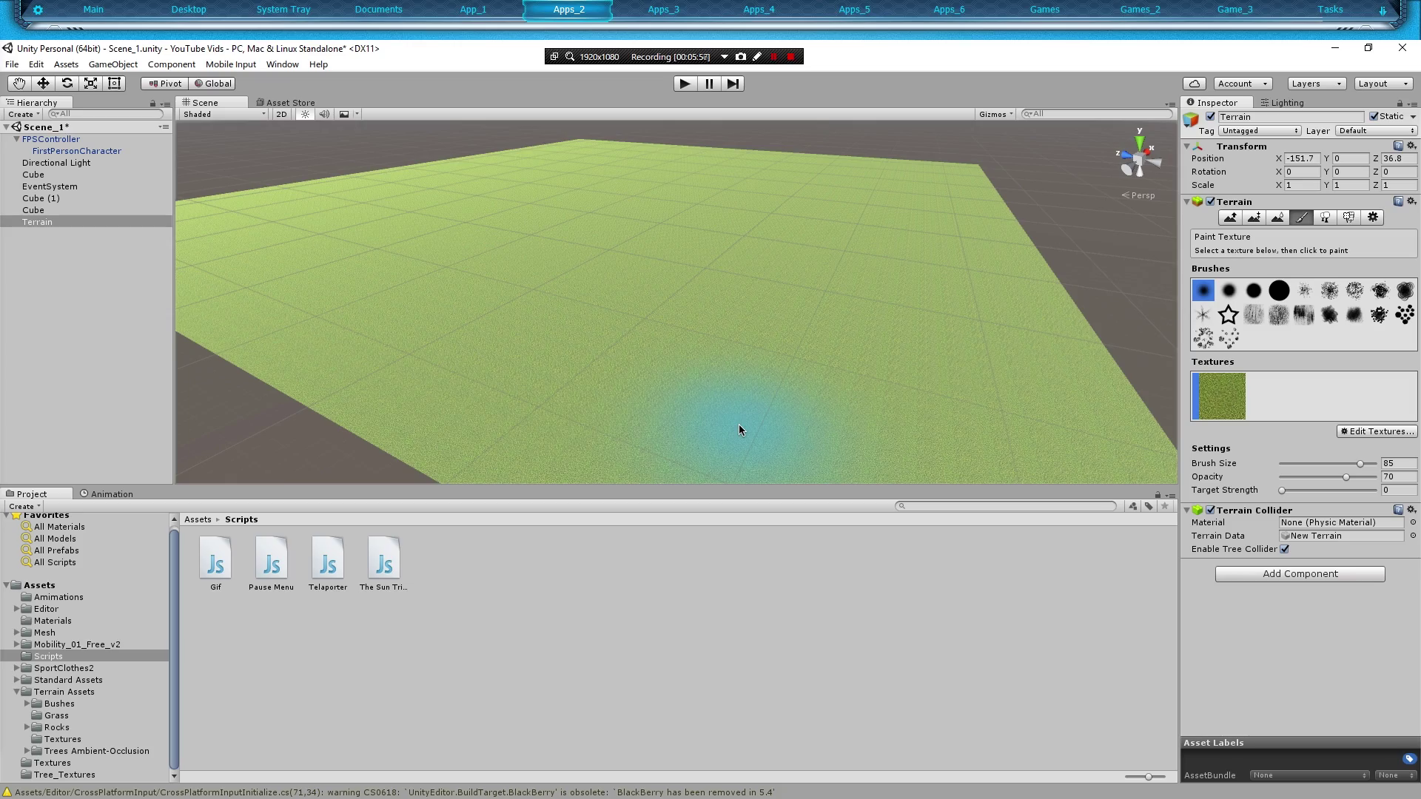
- Add DirtGrass as a second 15 × 15 terrain paint texture beside Grass (Lawn)
mouse_move(739, 424)
right_down()
mouse_move(688, 352)
mouse_move(755, 407)
mouse_move(666, 286)
mouse_move(666, 355)
mouse_move(699, 429)
right_up()
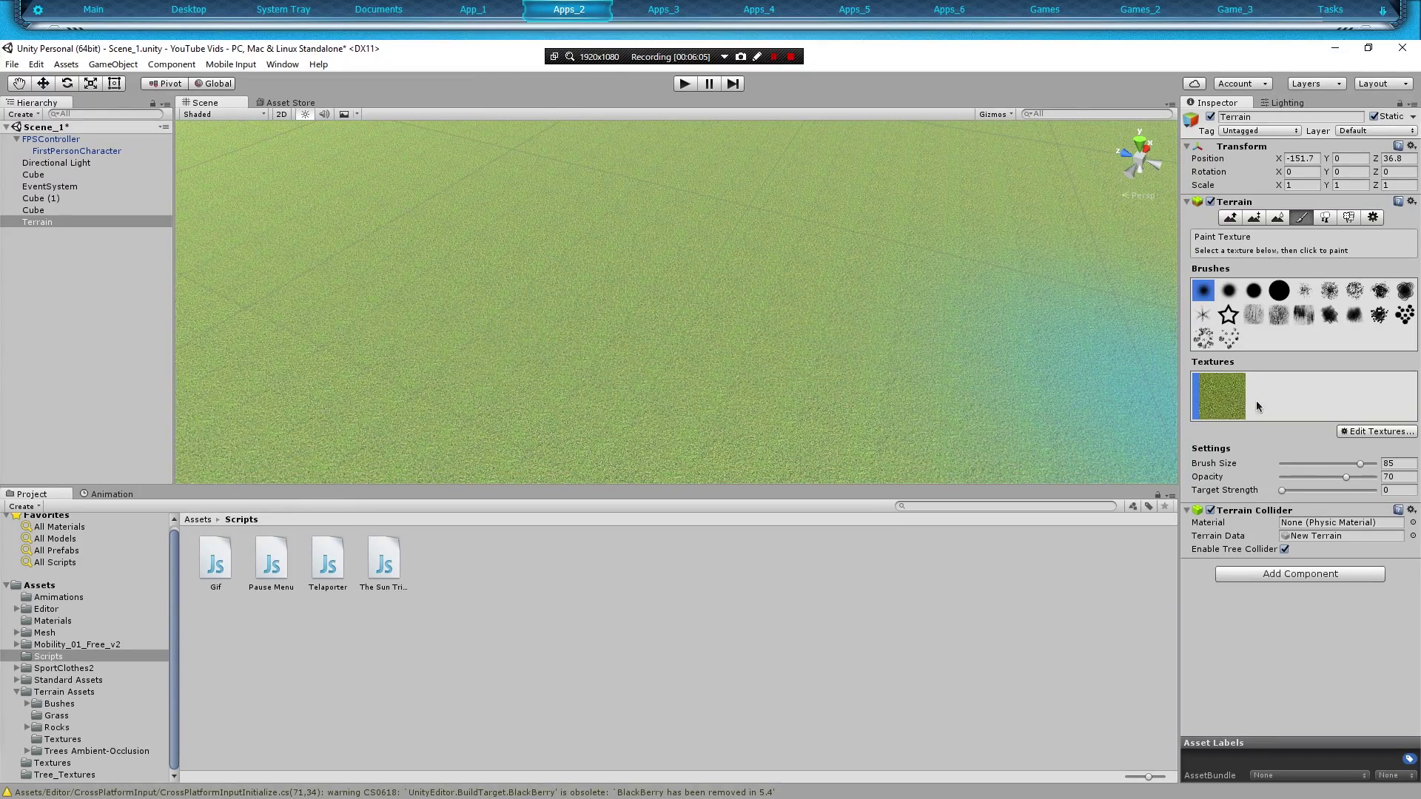
click(1366, 432)
click(1311, 436)
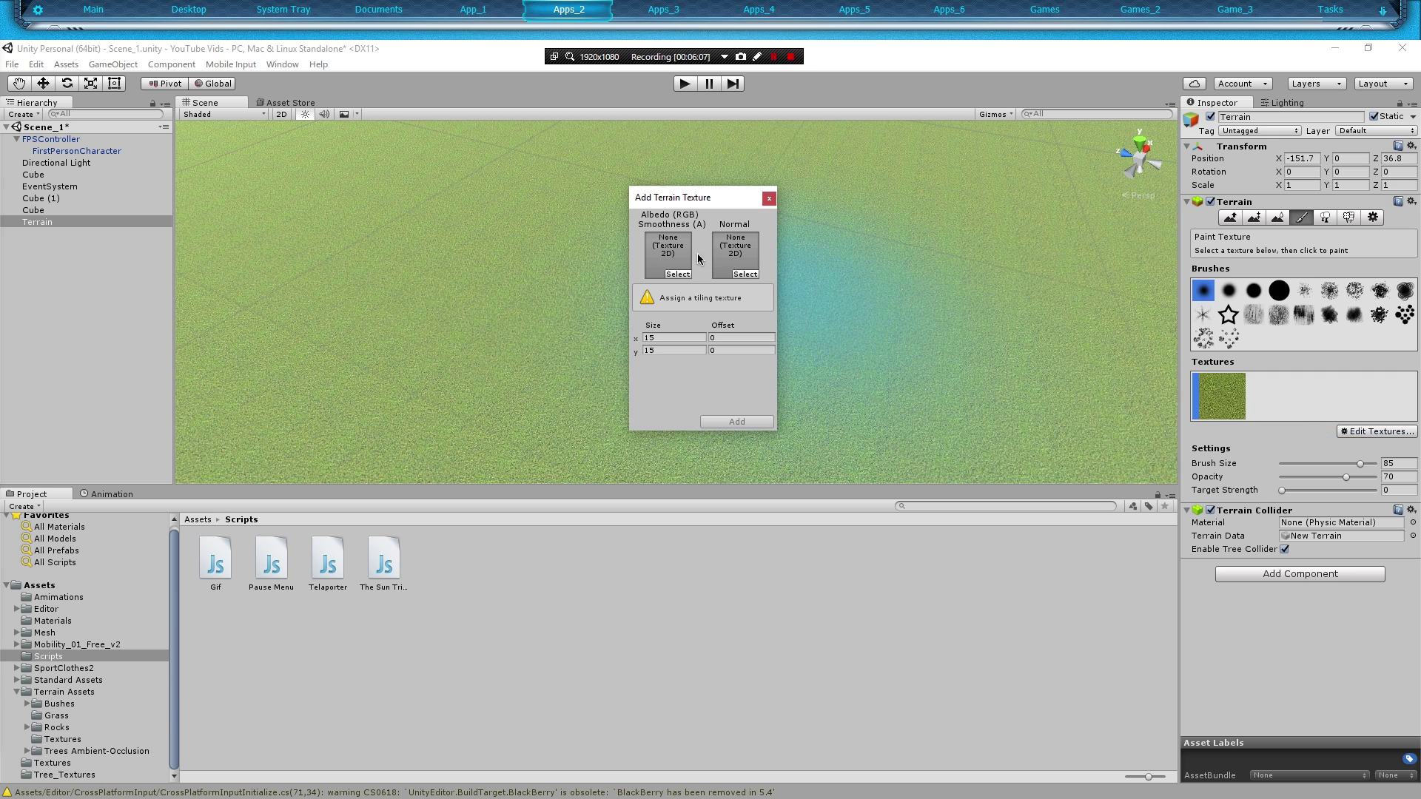
click(677, 273)
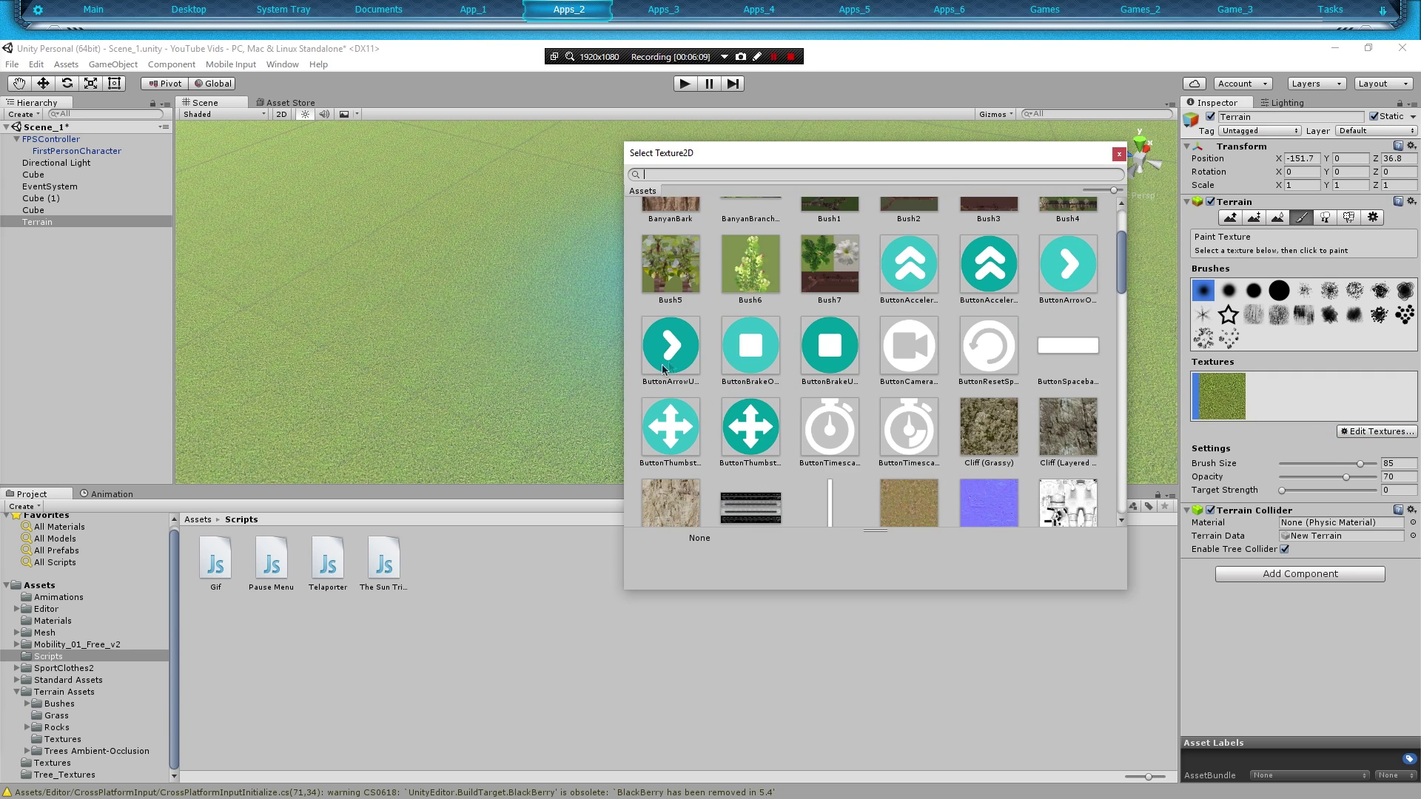
scroll(740, 384, down, 3)
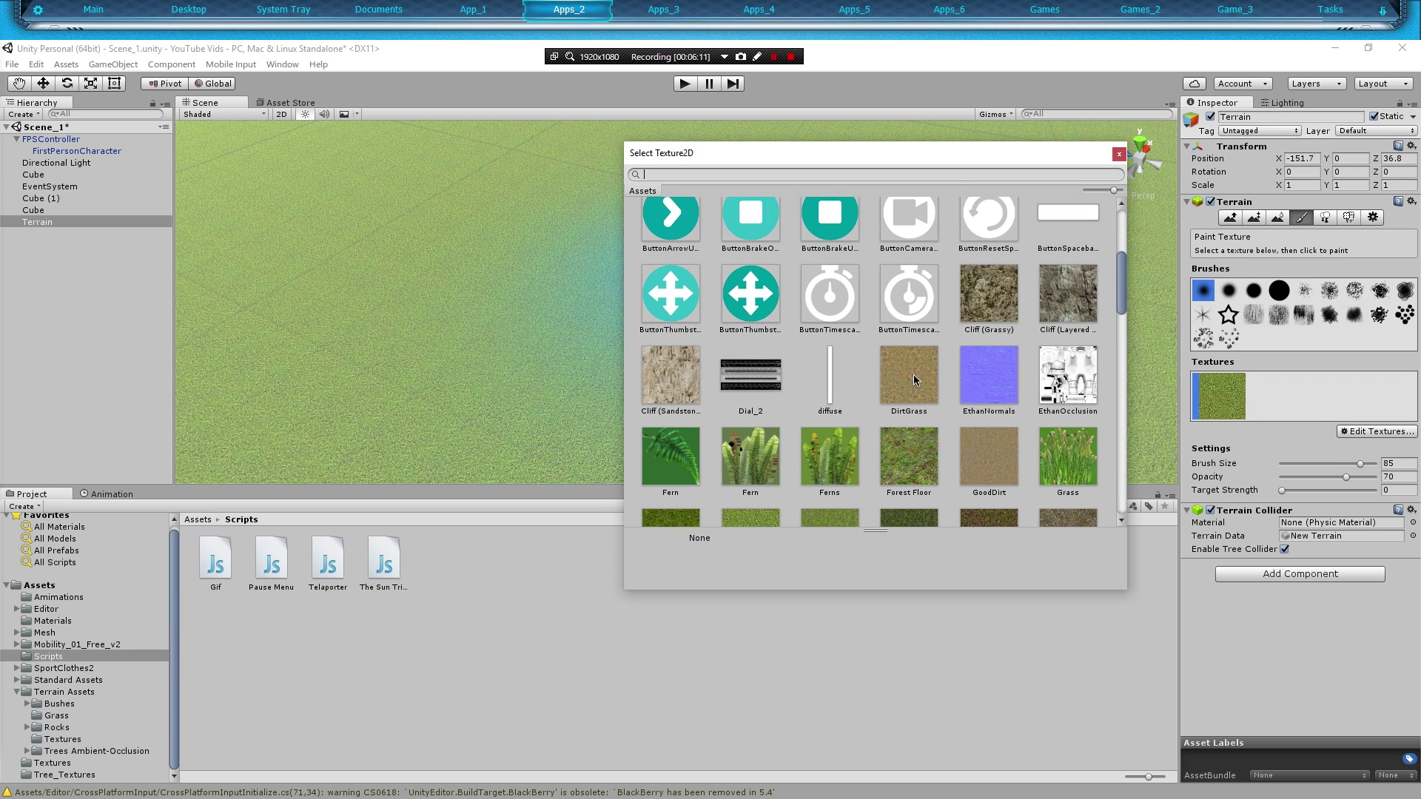
click(913, 375)
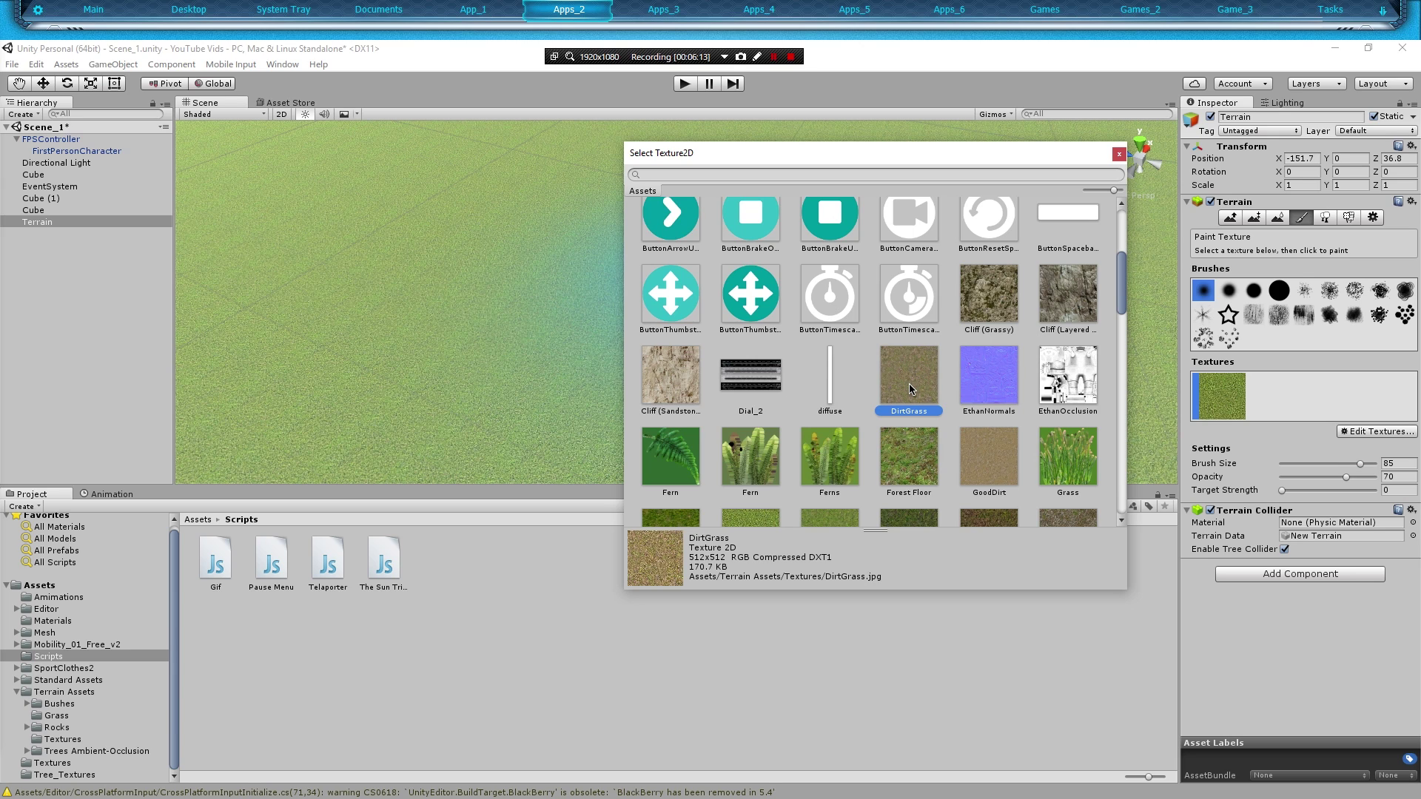
double_click(909, 389)
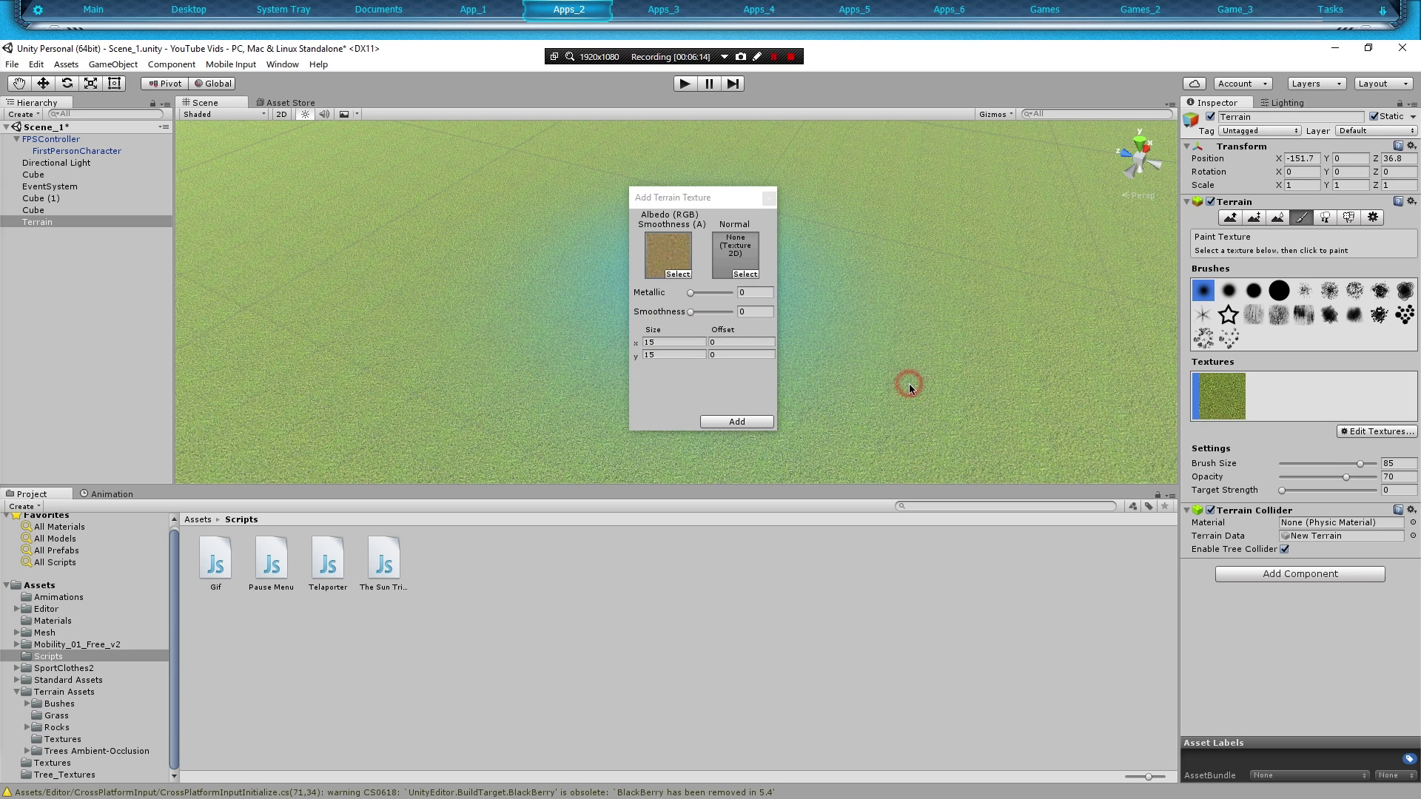
click(719, 428)
alt+drag(666, 365, 842, 399)
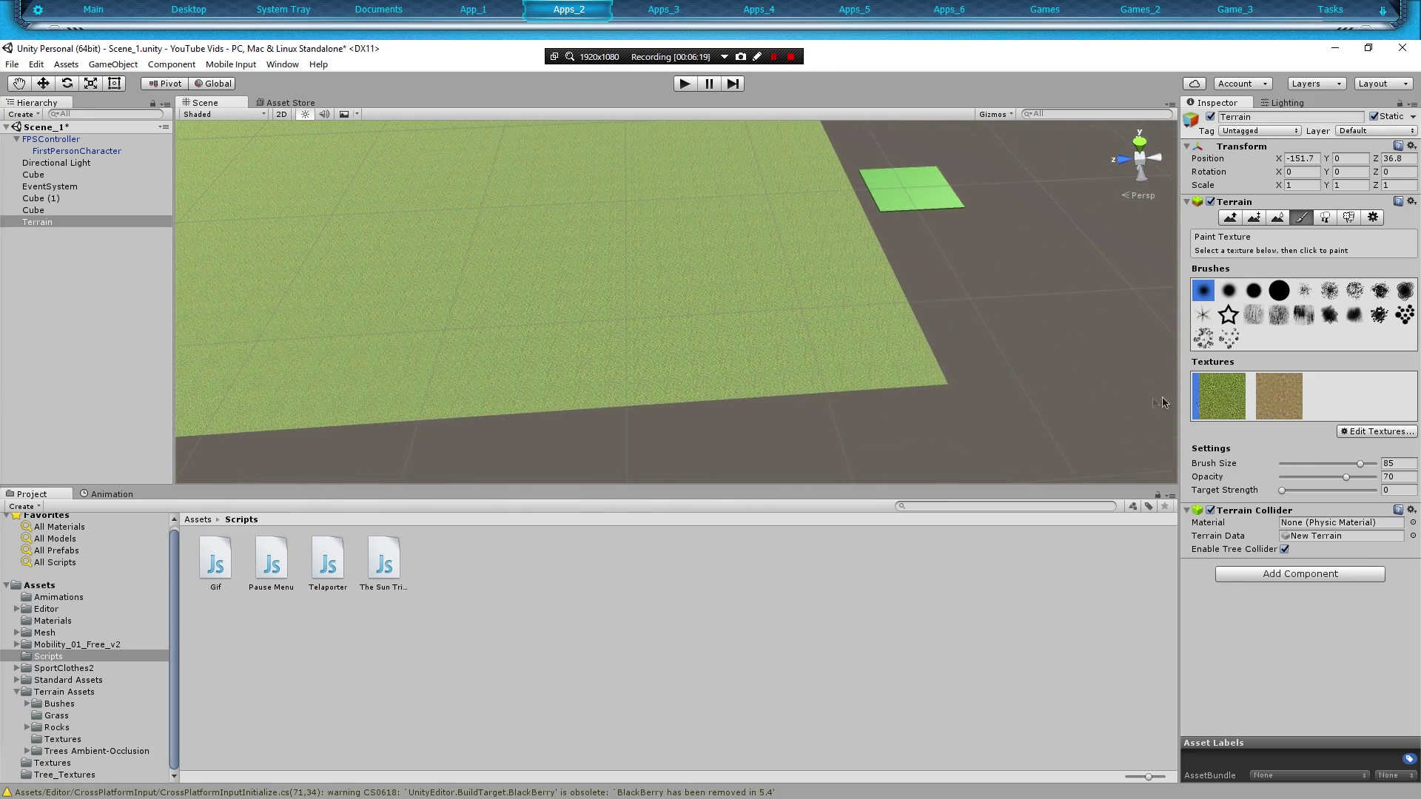
- Pick the DirtGrass texture with a large hard round brush at near-full opacity
click(1281, 389)
click(1279, 290)
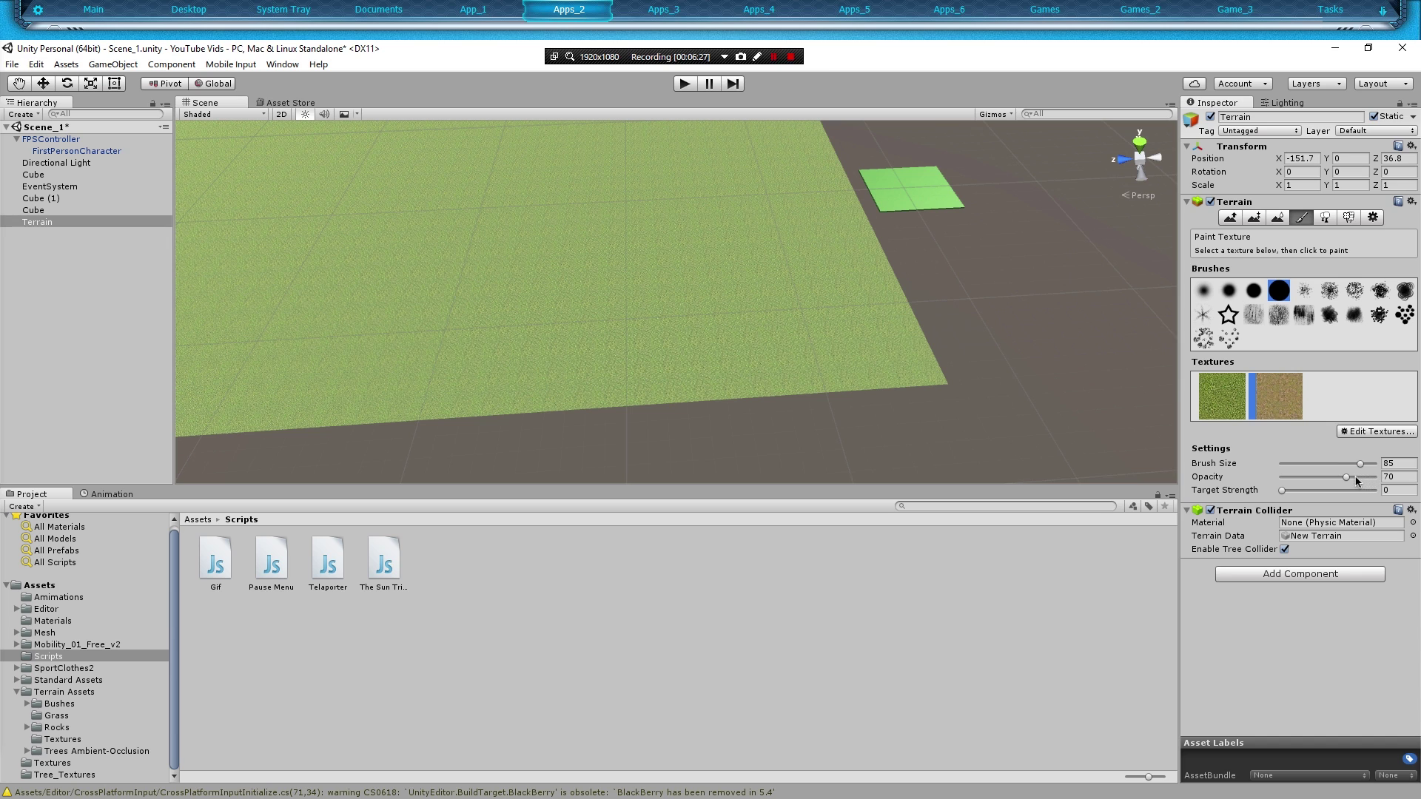
drag(1355, 477, 1371, 478)
mouse_move(726, 312)
alt+mouse_down()
mouse_move(897, 358)
mouse_move(880, 365)
alt+mouse_up()
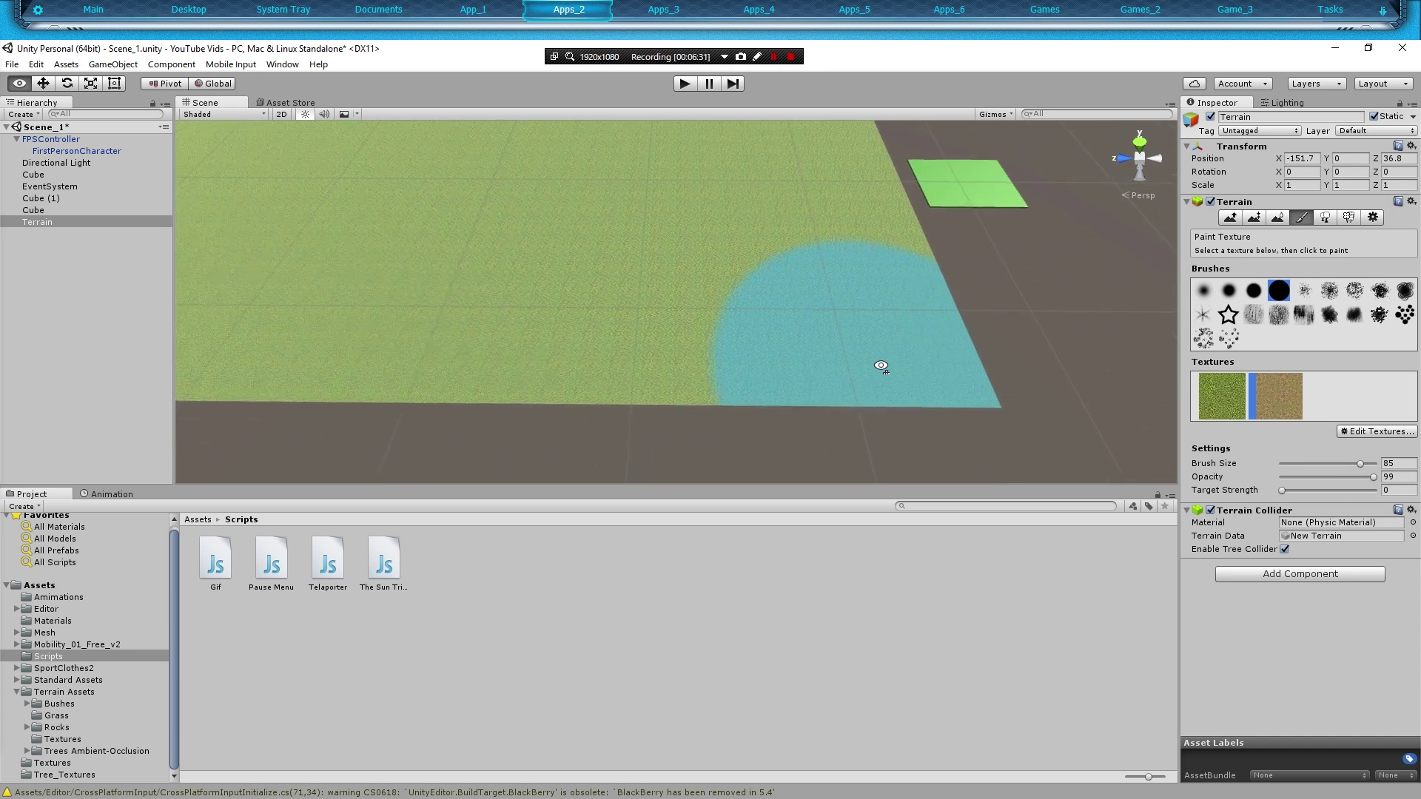
mouse_move(881, 366)
alt+mouse_down()
mouse_move(901, 355)
mouse_move(1303, 491)
alt+mouse_up()
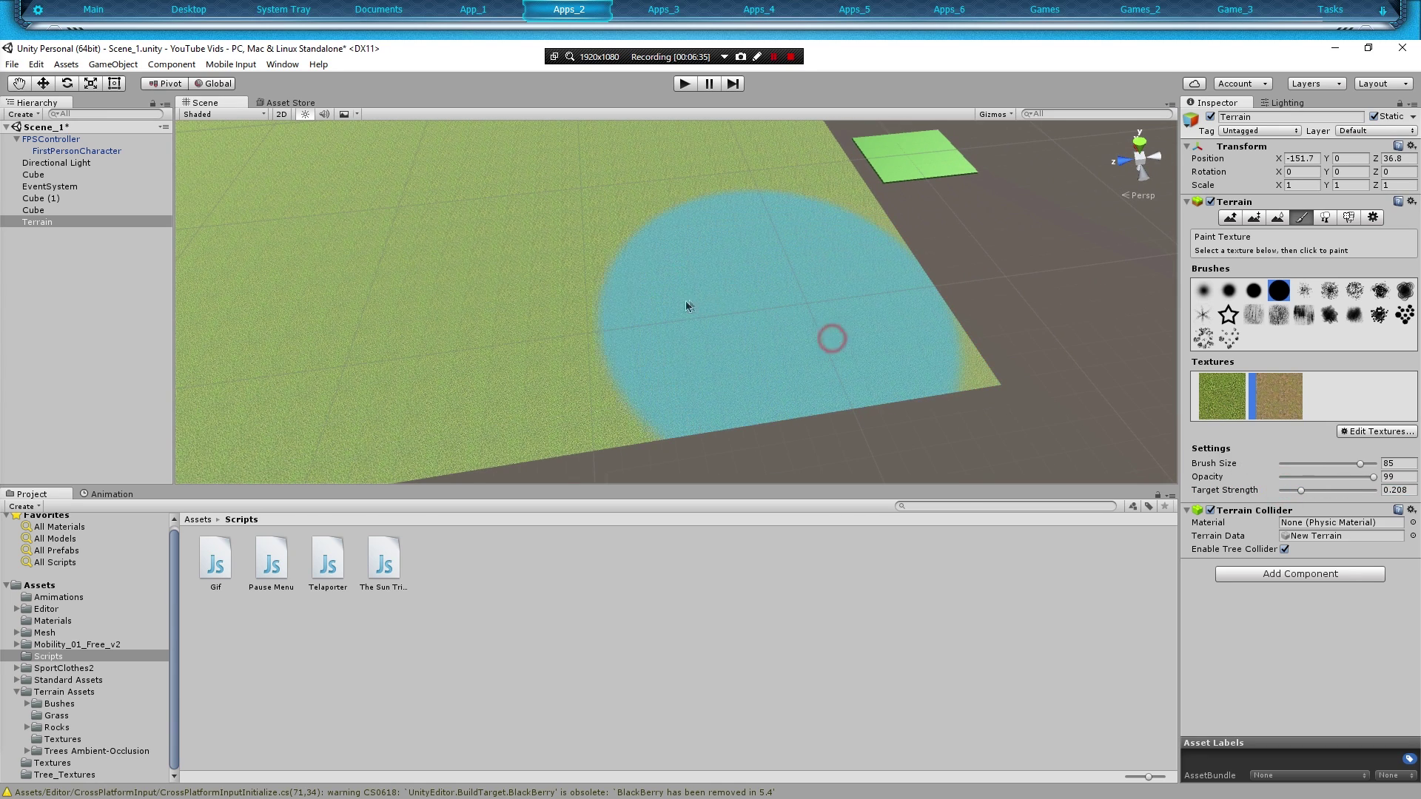
key(w)
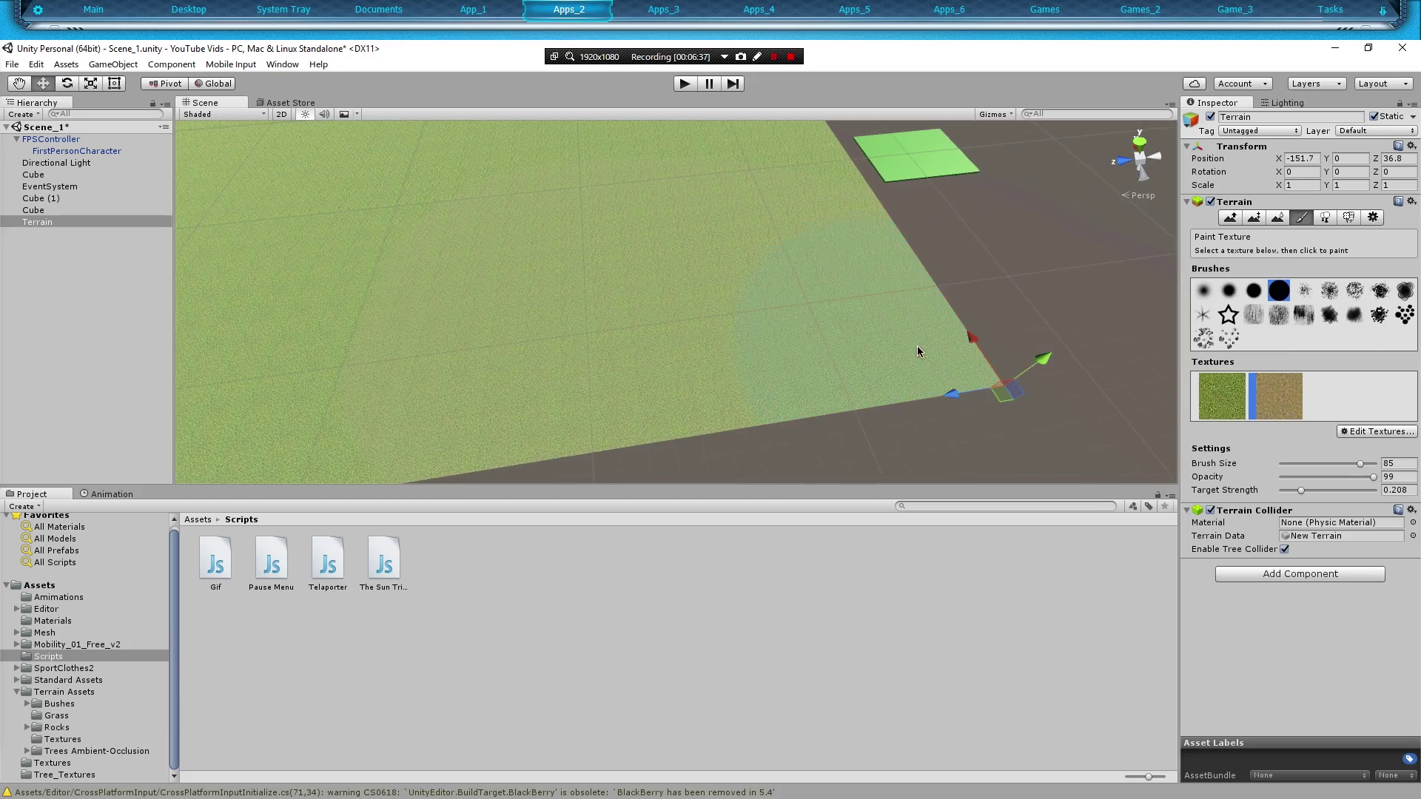
mouse_move(917, 345)
alt+mouse_down()
mouse_move(934, 368)
mouse_move(987, 339)
mouse_move(1086, 321)
alt+mouse_up()
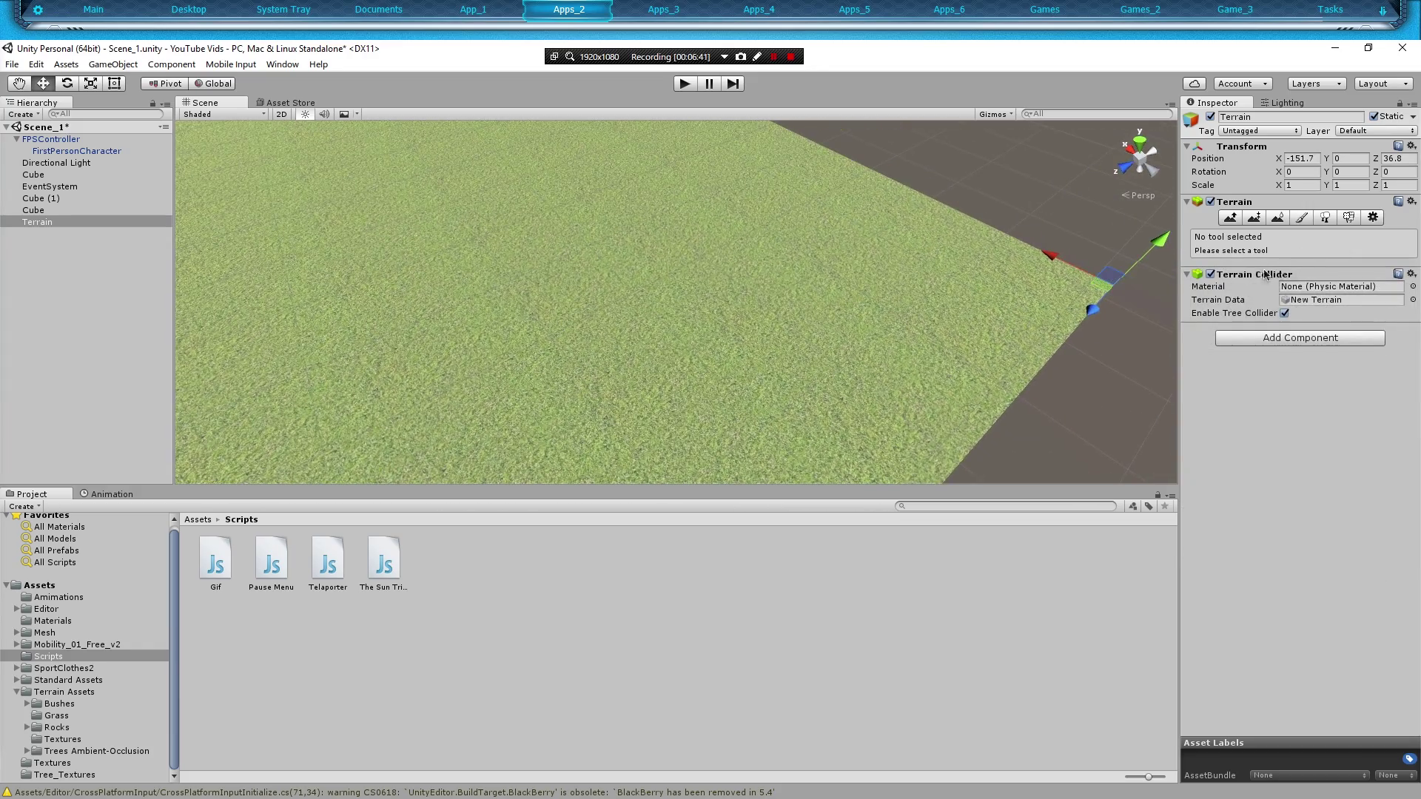
- Set the dirt texture brush to size 72 and opacity 8, then activate Place Trees
click(1300, 218)
click(1293, 392)
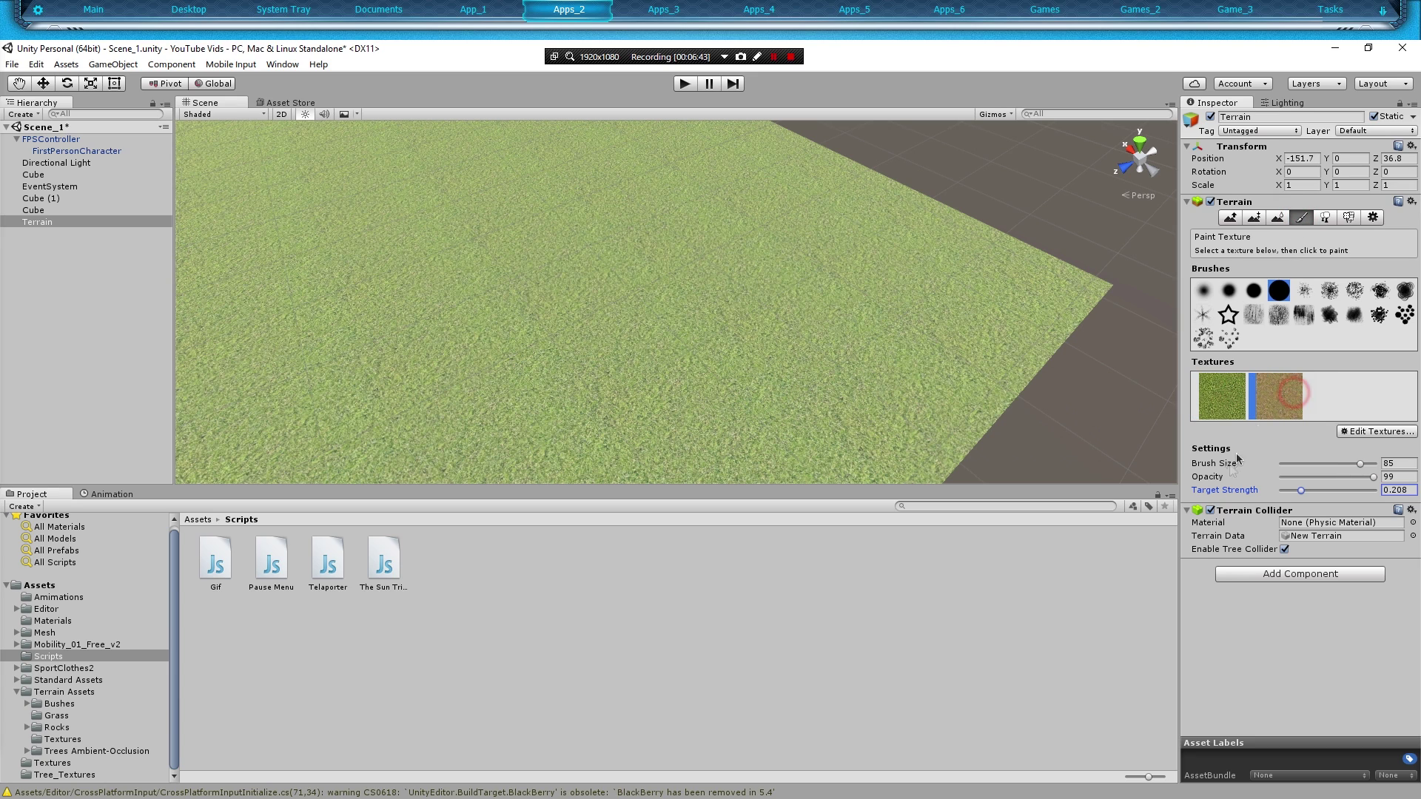
drag(1362, 461, 1292, 490)
click(880, 325)
middle_drag(789, 289, 768, 291)
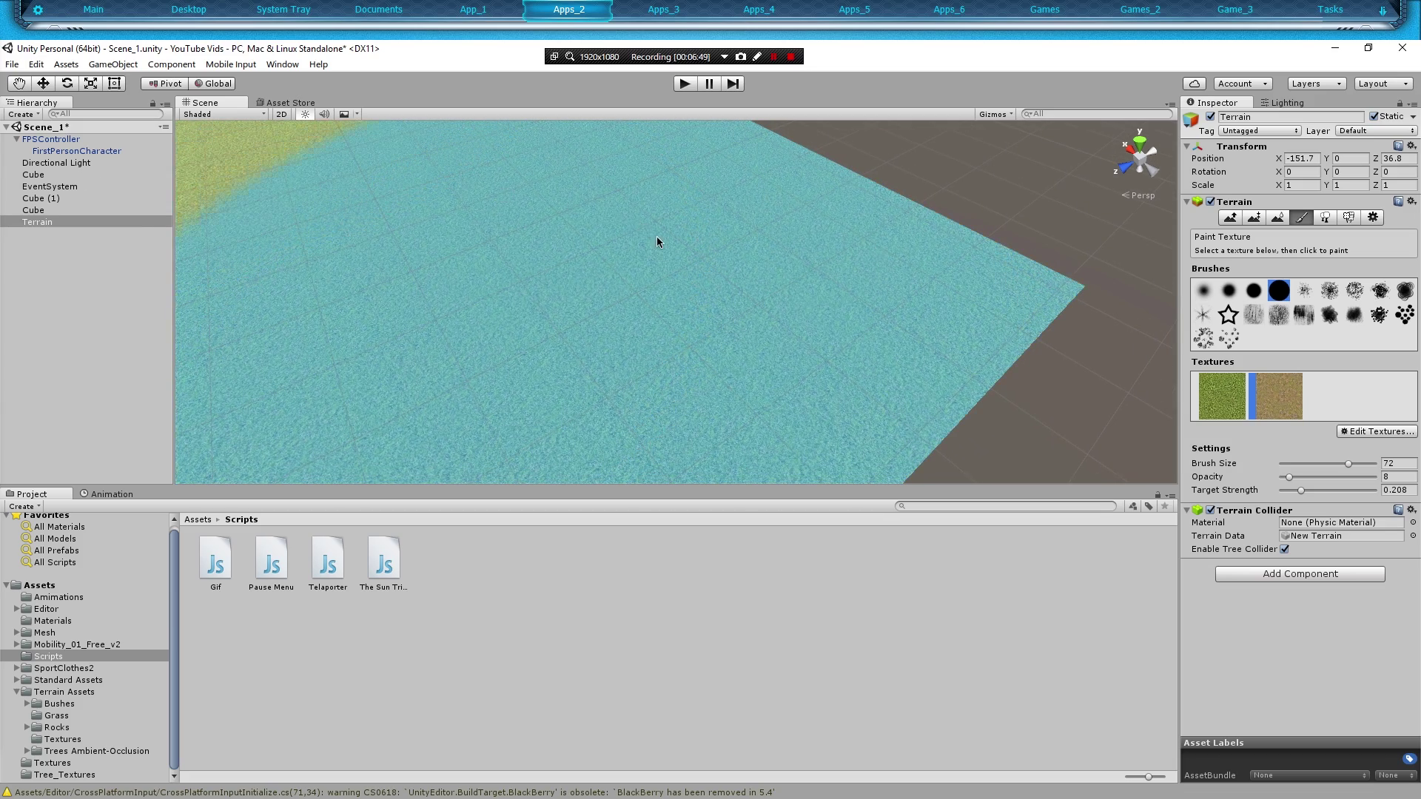
alt+drag(657, 242, 387, 148)
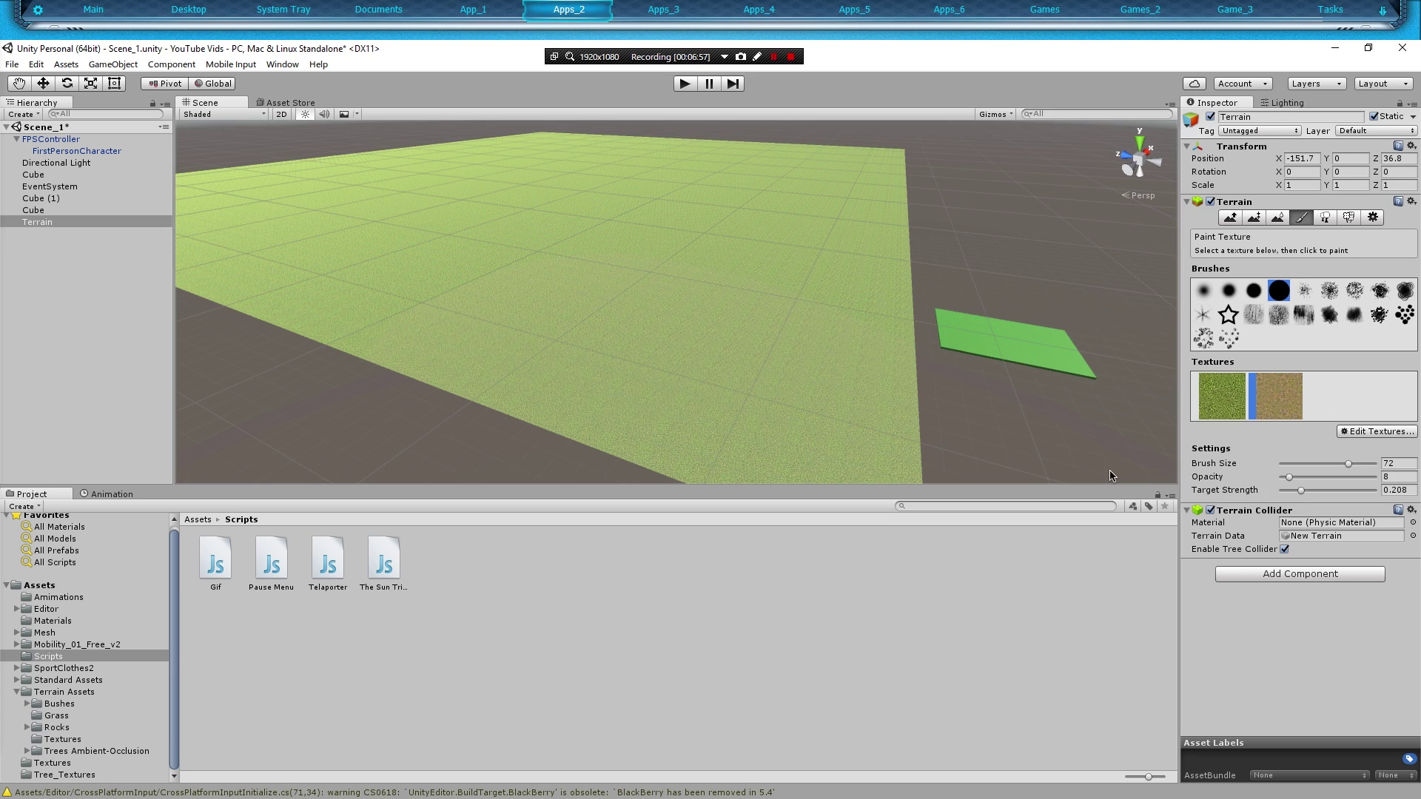
alt+drag(751, 321, 761, 358)
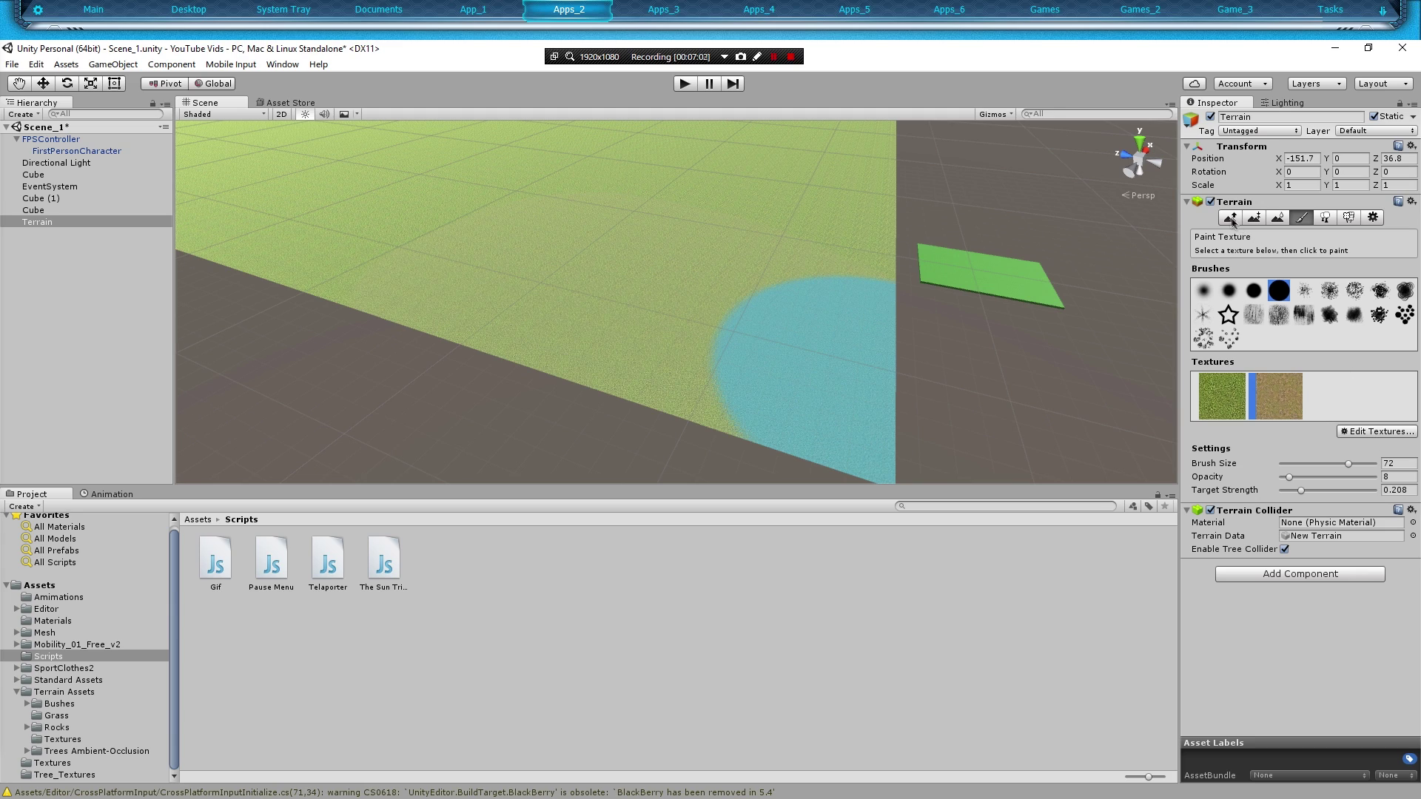
click(1327, 220)
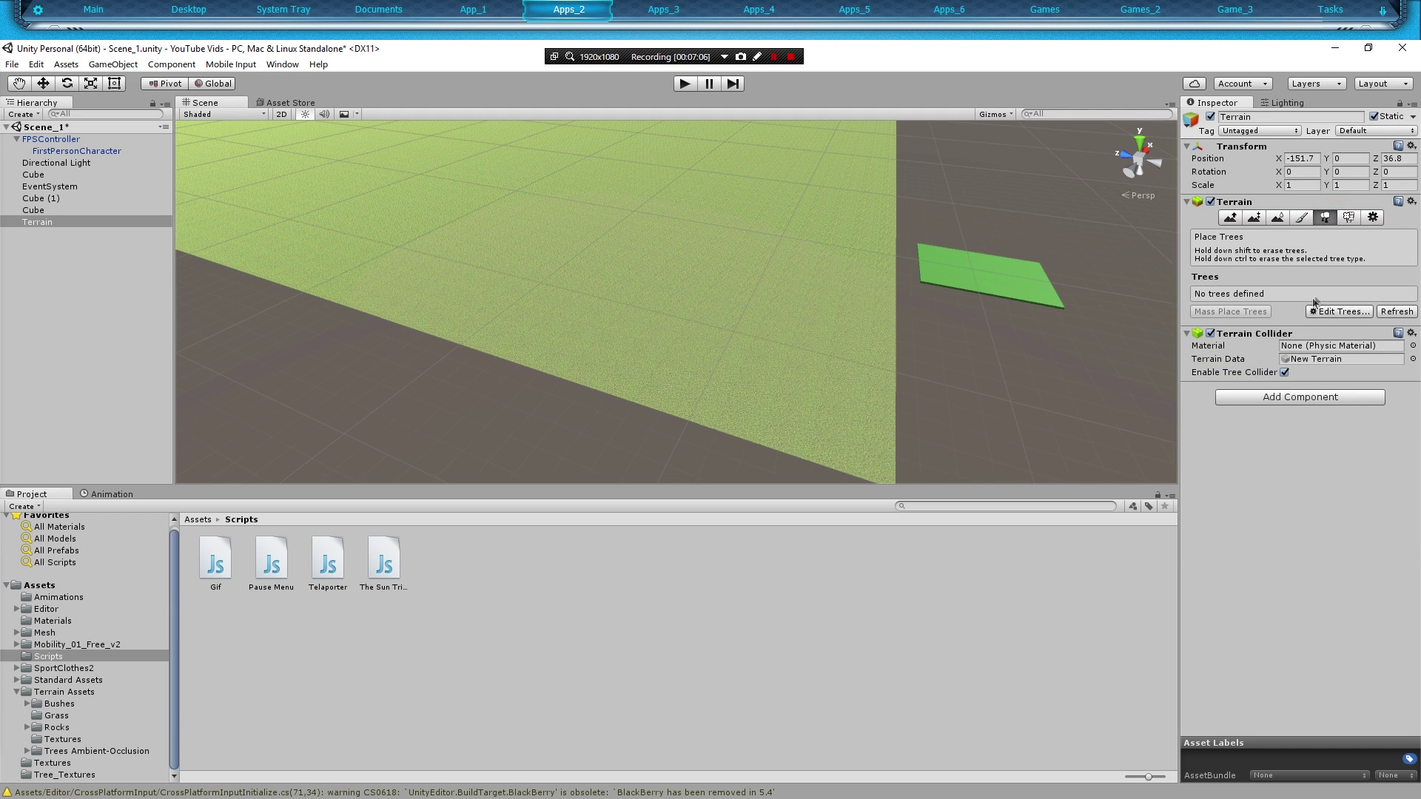
- Add Alder and Bamboo as tree prefabs in the terrain's tree list
click(1339, 309)
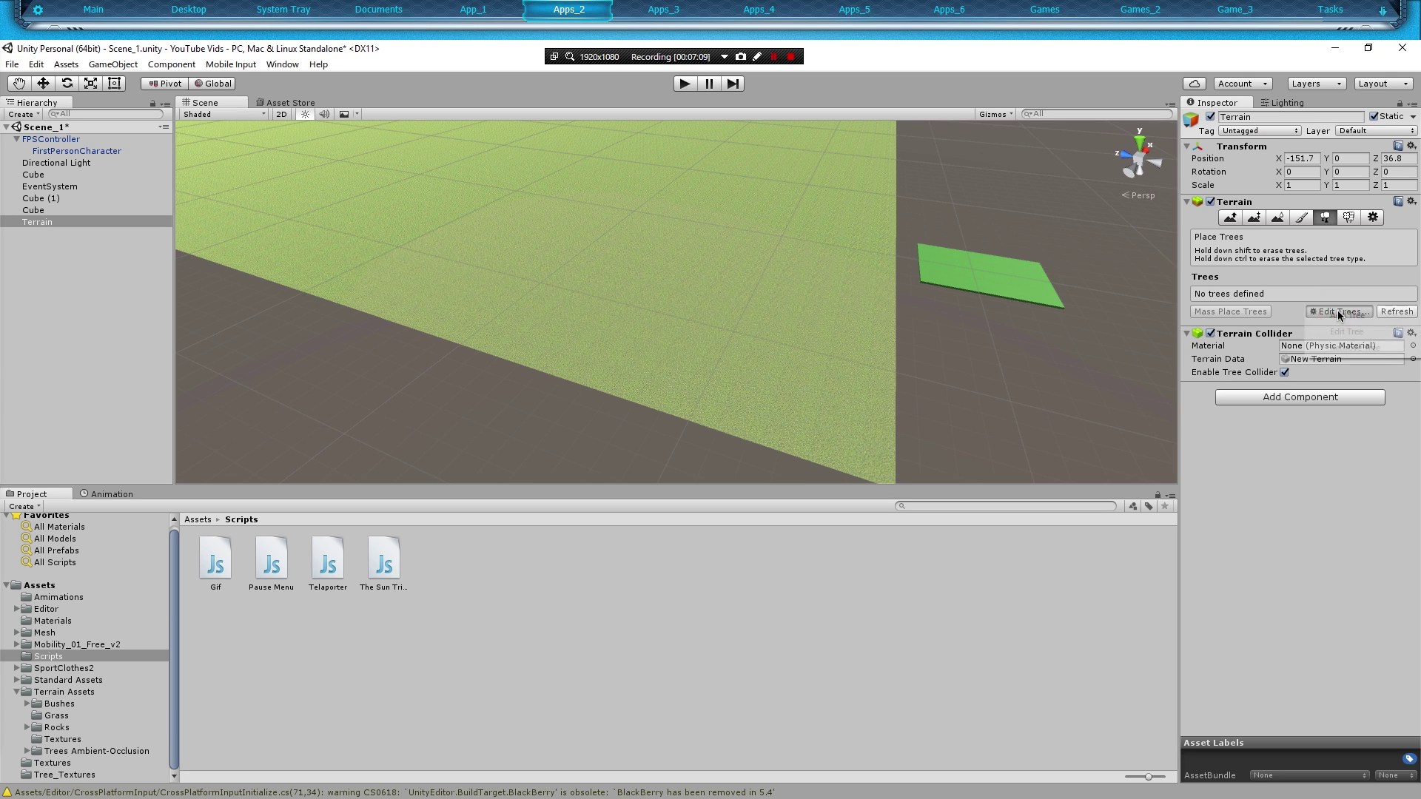
click(1347, 315)
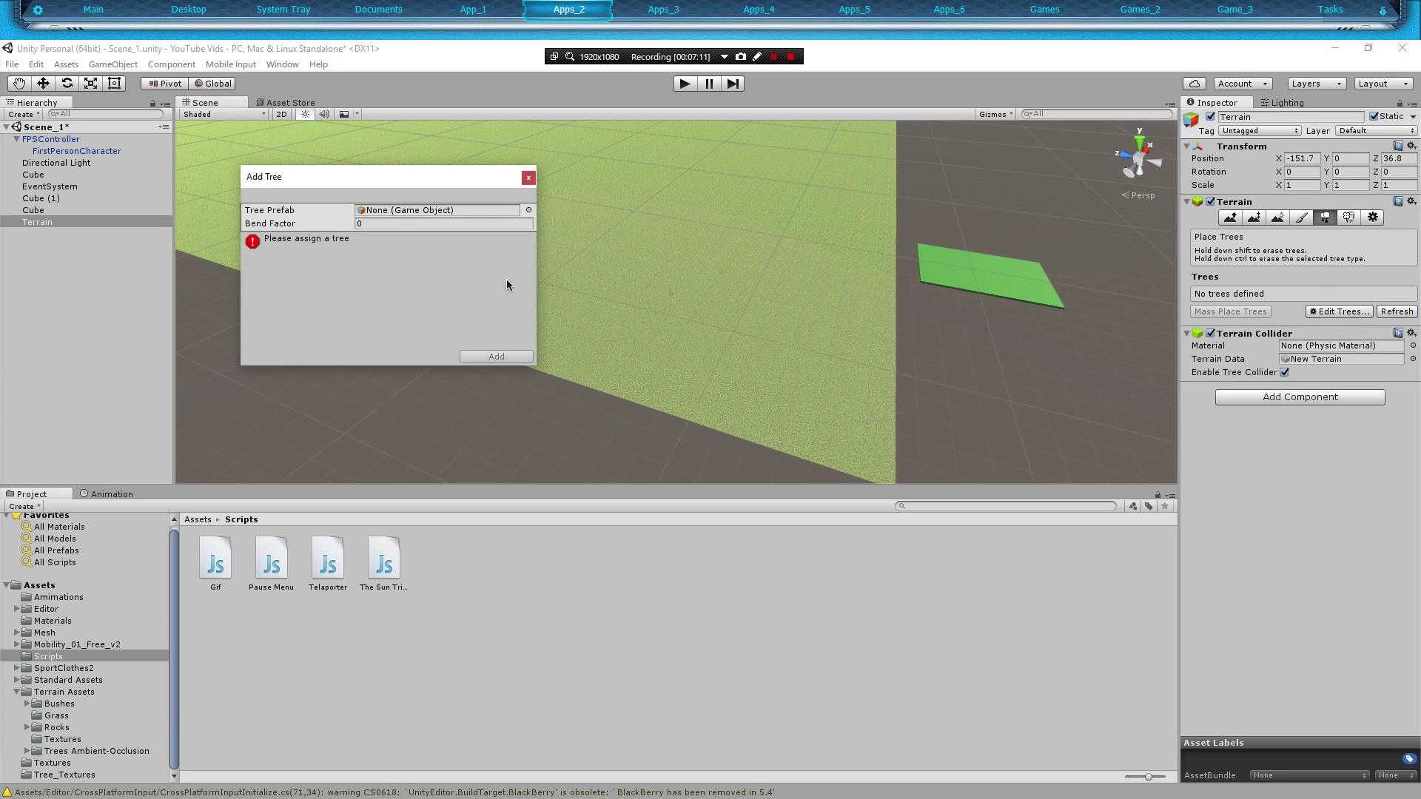
click(528, 211)
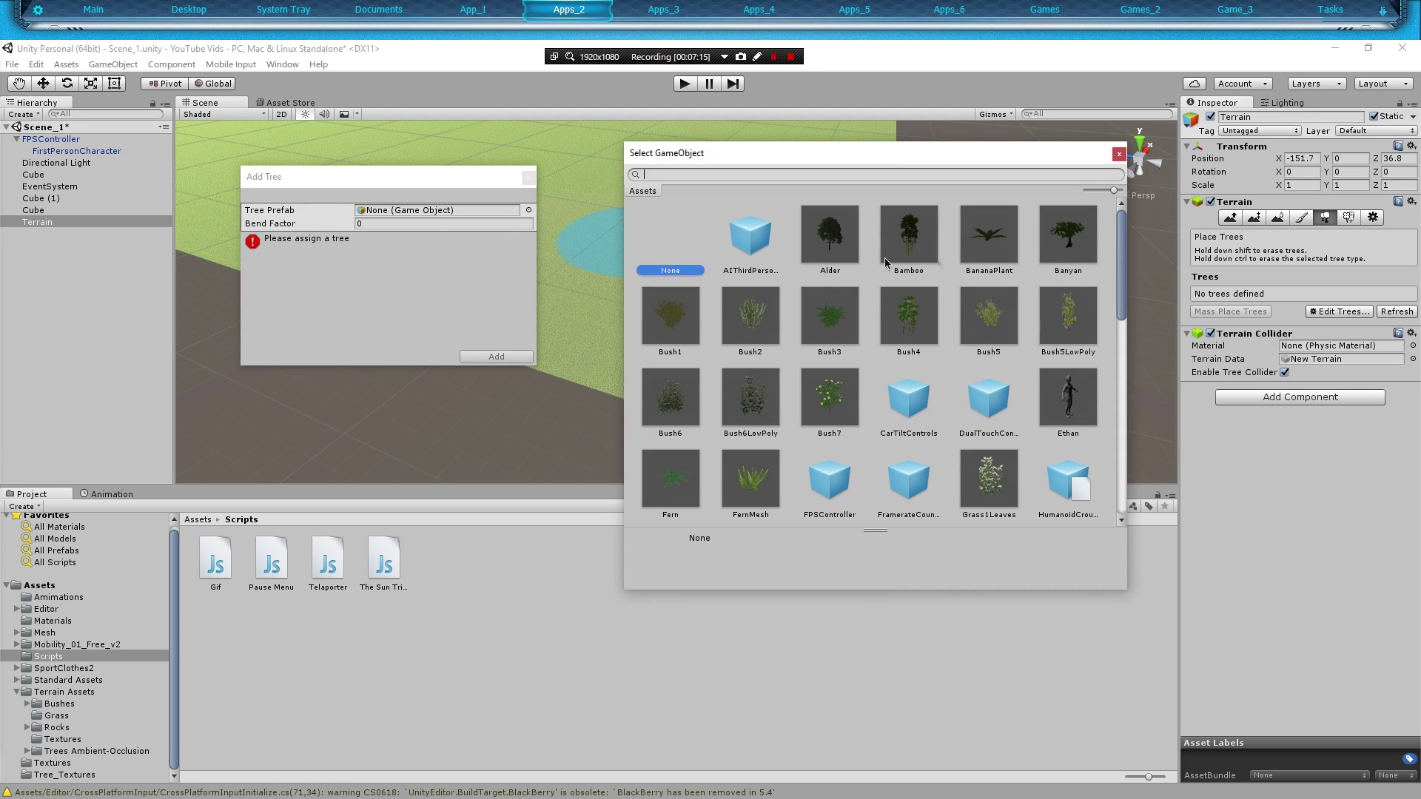
double_click(831, 244)
click(479, 356)
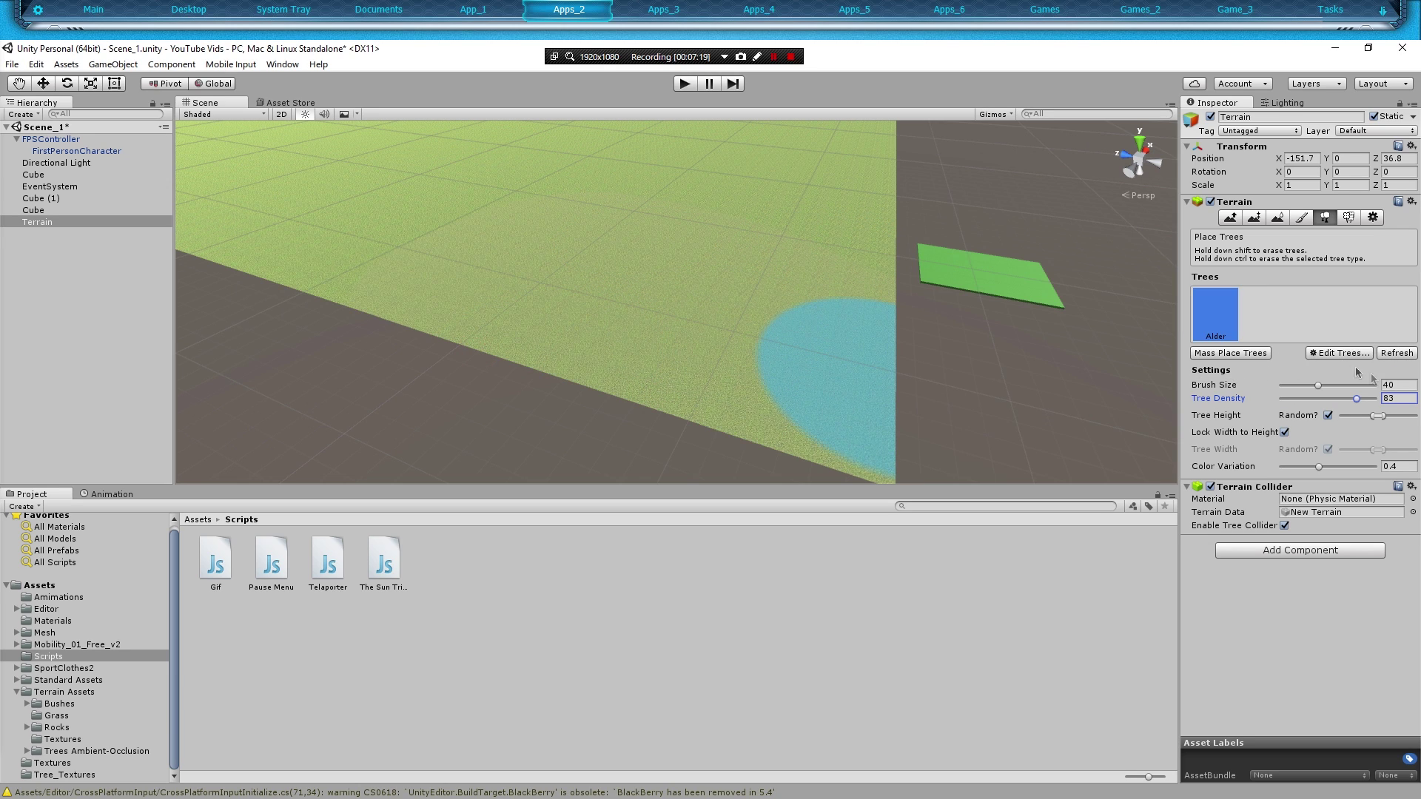
click(1348, 354)
click(1357, 361)
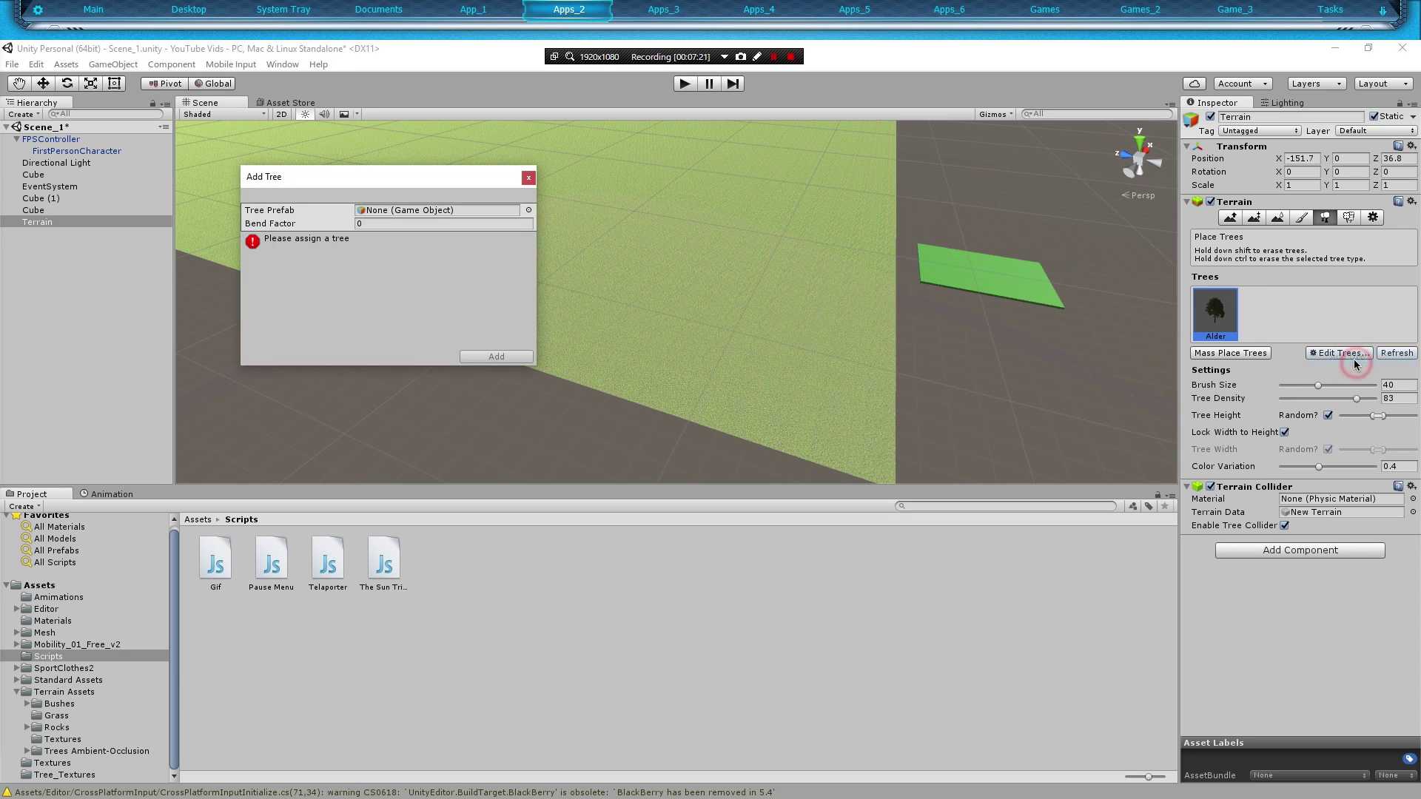
click(529, 210)
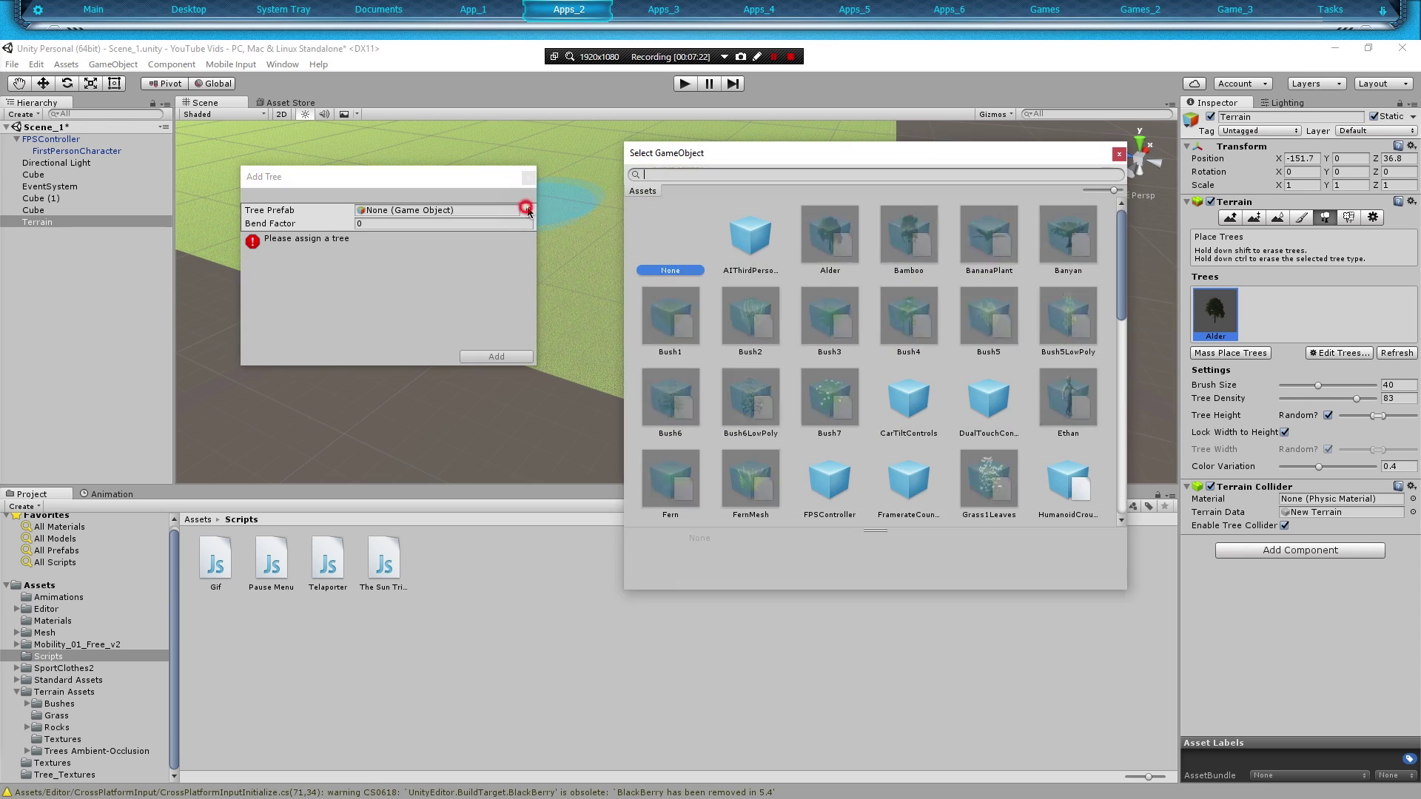
double_click(910, 268)
click(520, 360)
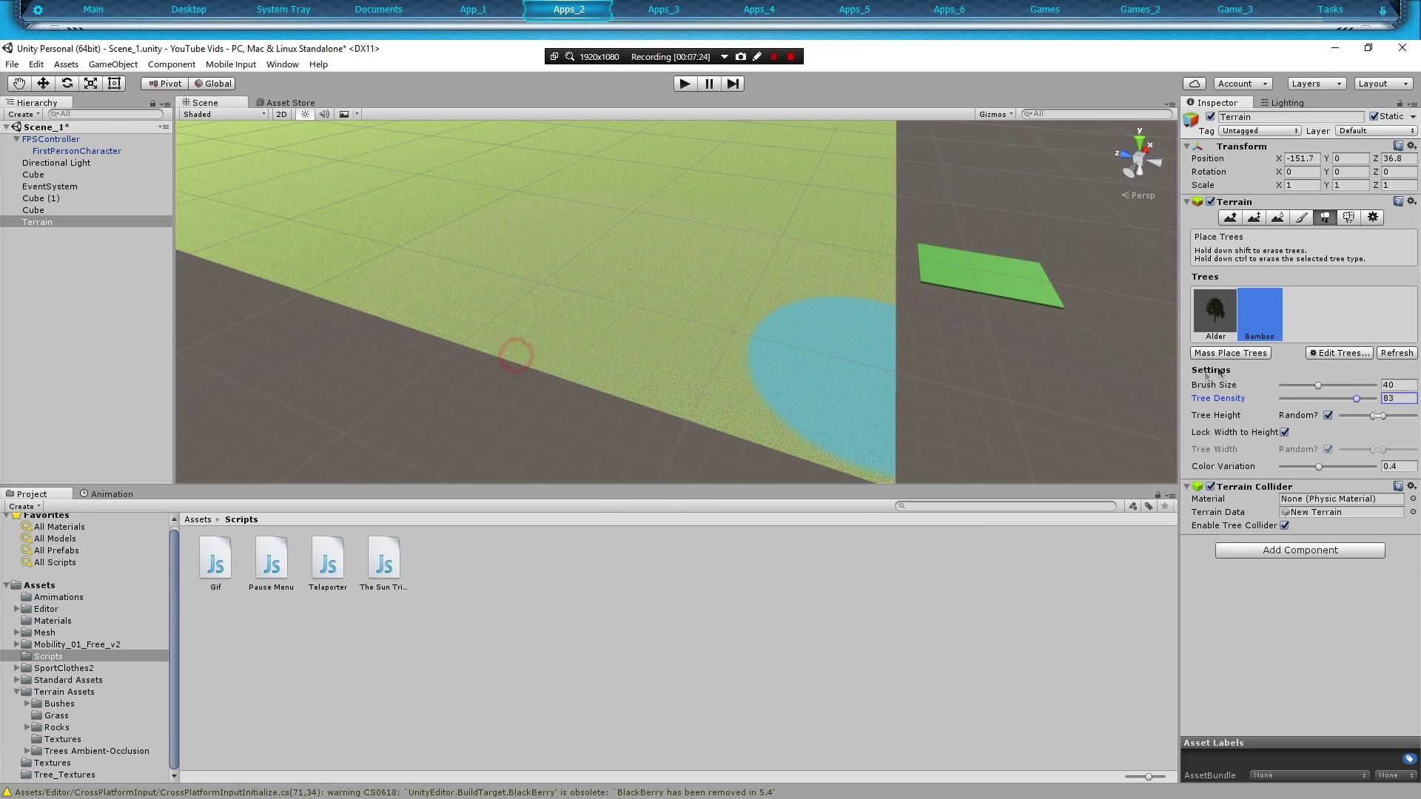
- Add Banyan and RockMesh (found by searching 'rock') as tree types
click(1338, 353)
click(1355, 371)
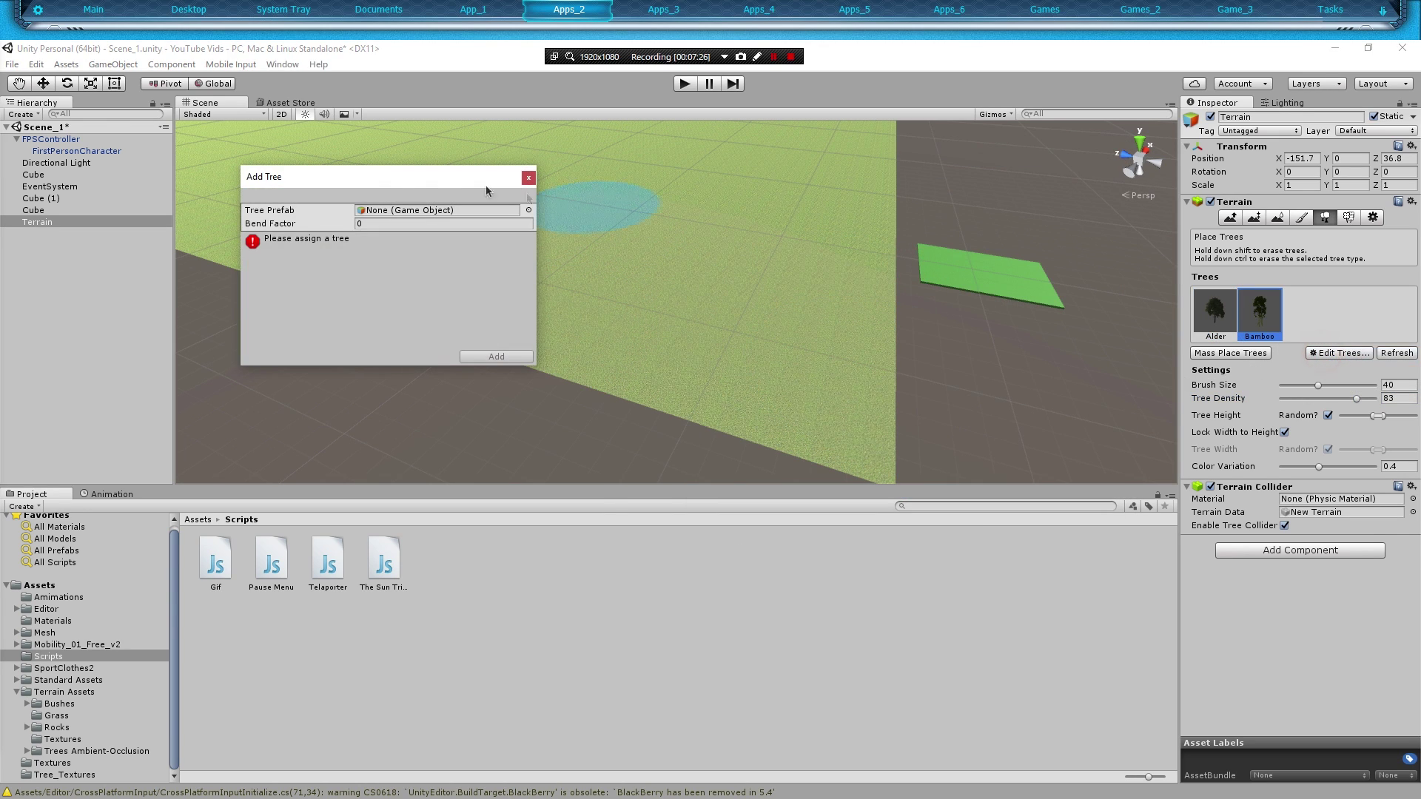
click(530, 211)
double_click(1062, 252)
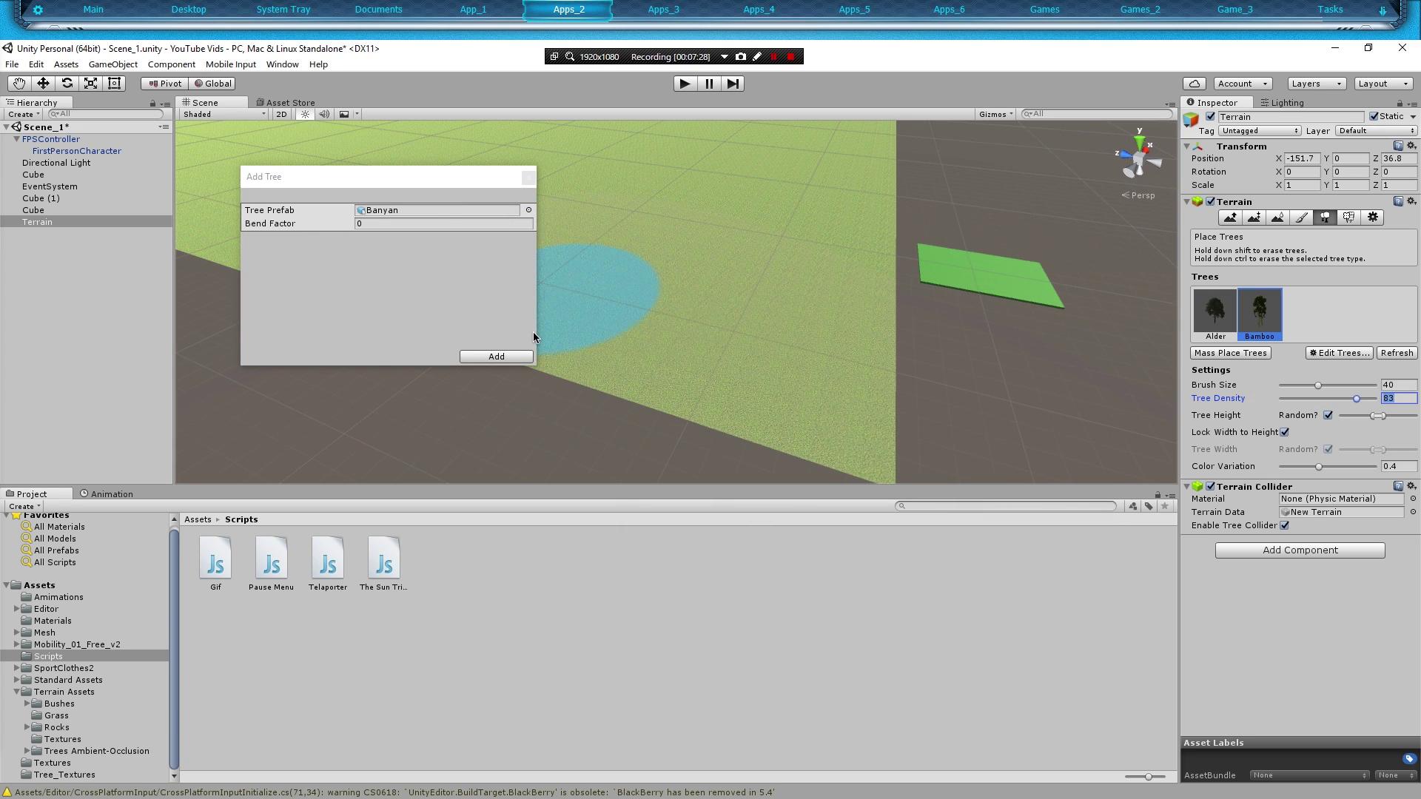
click(493, 356)
click(1343, 354)
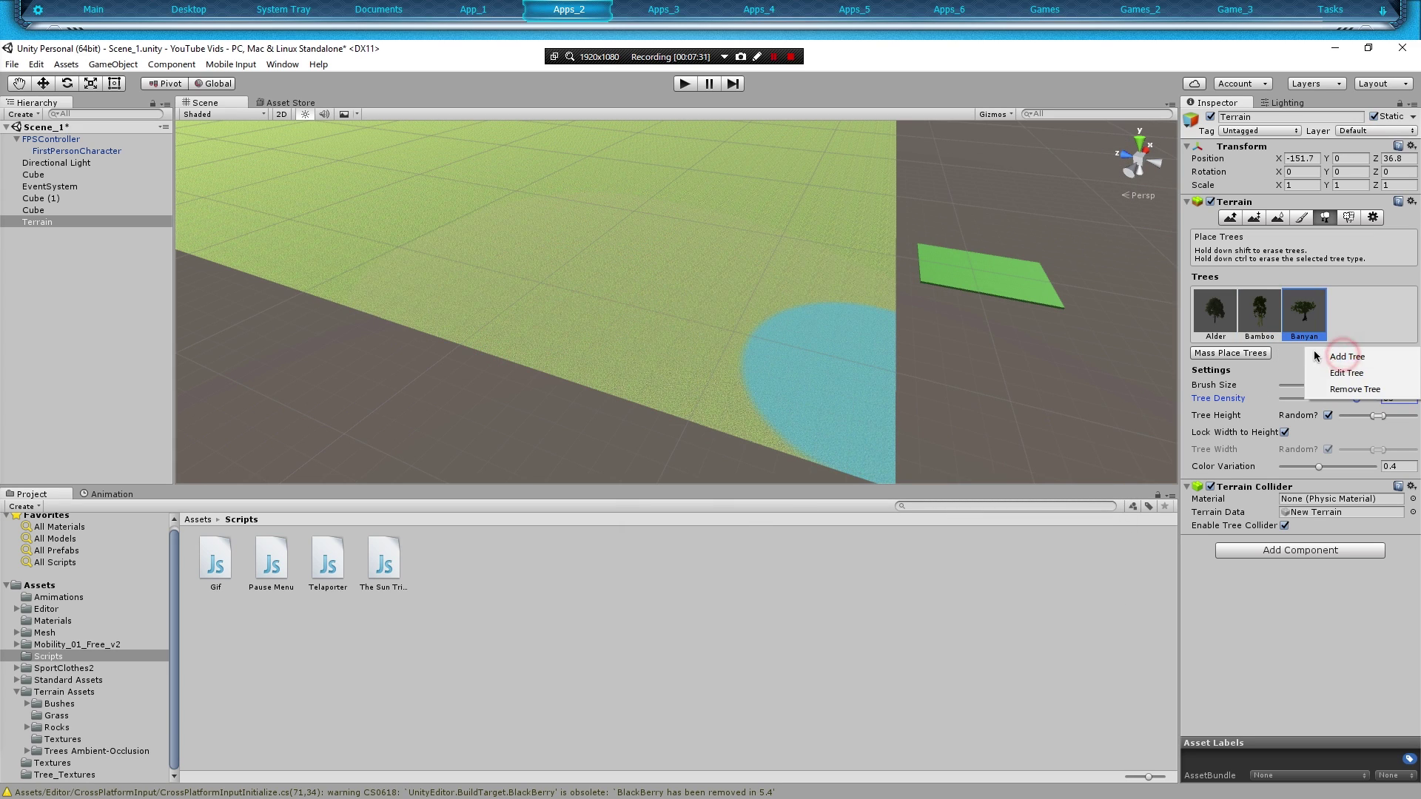
click(1356, 370)
click(529, 211)
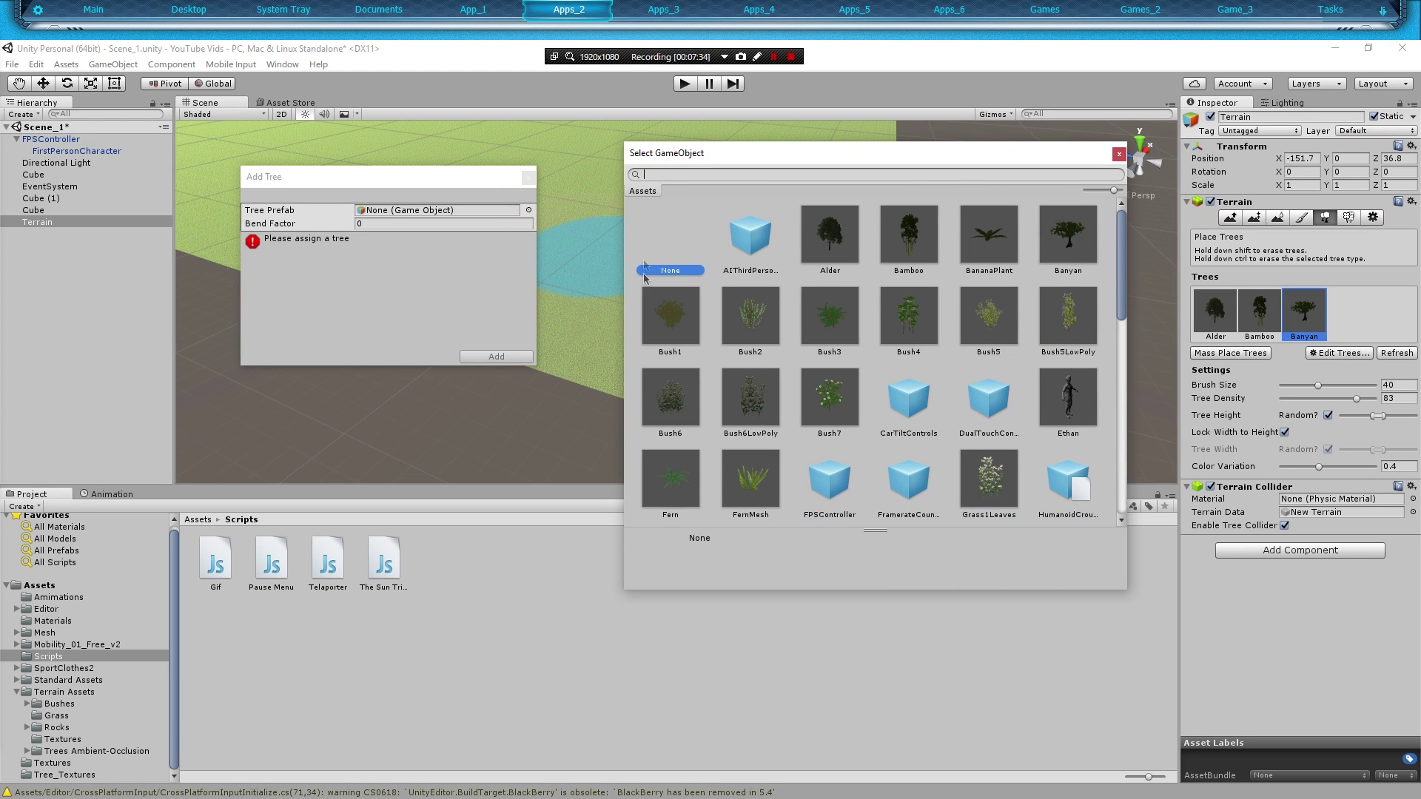
text(rock)
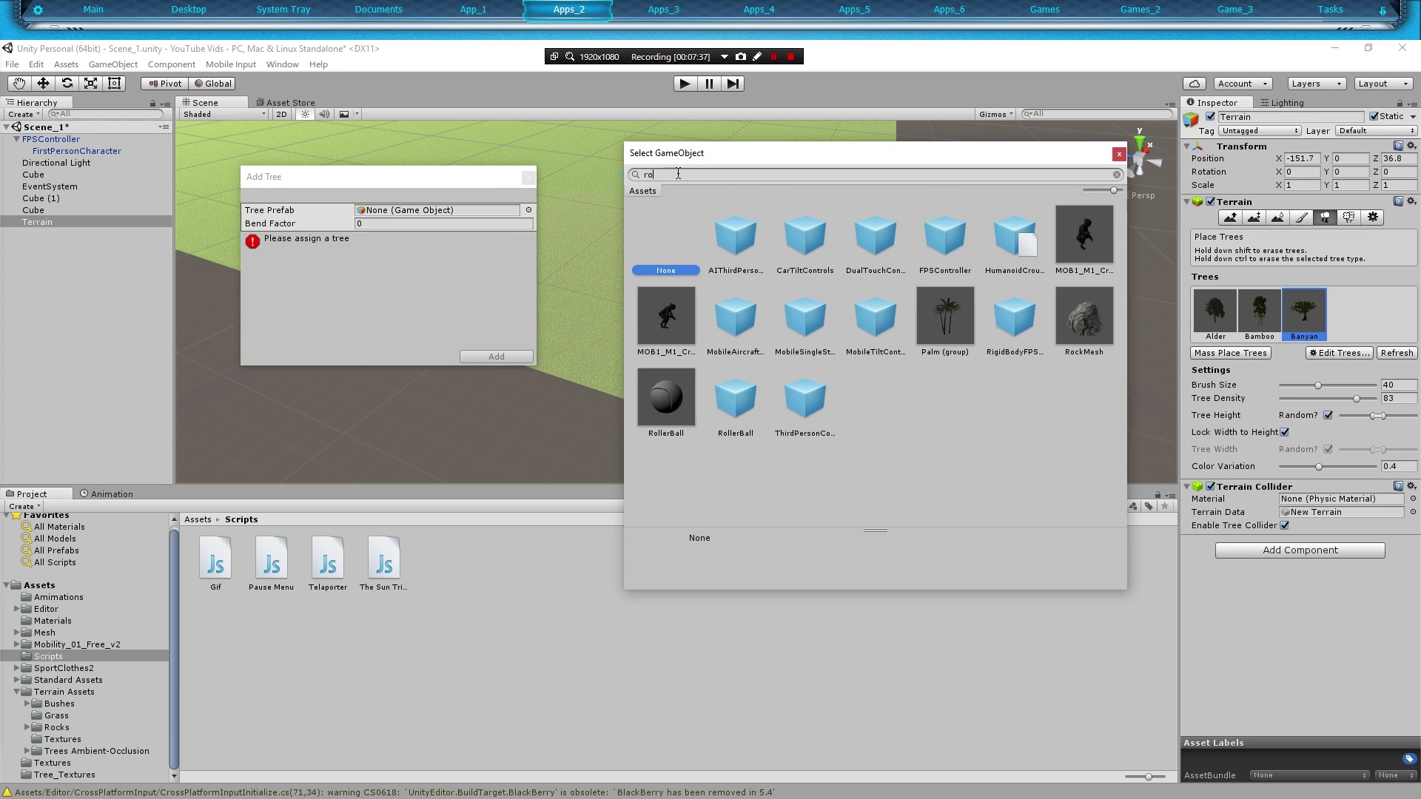
double_click(748, 251)
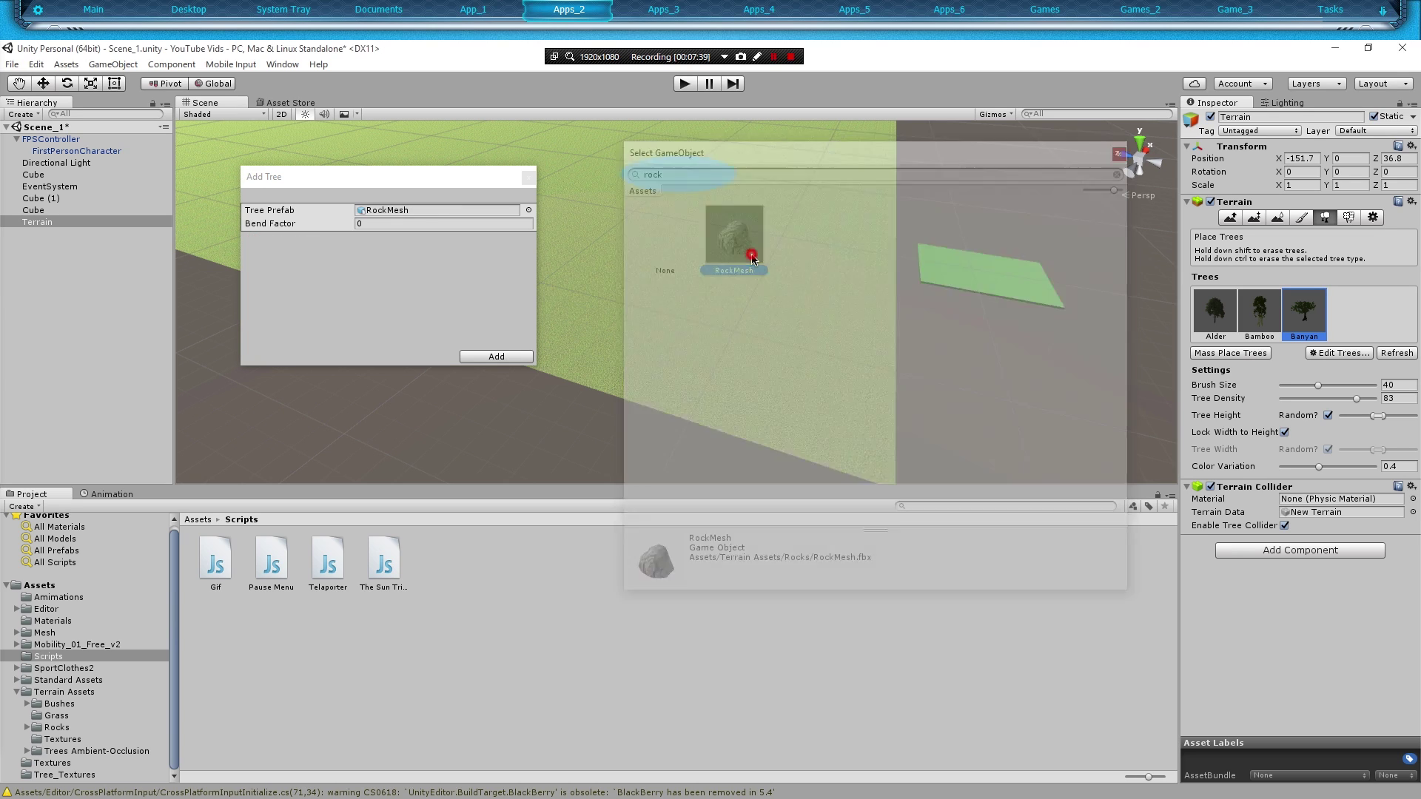
click(478, 367)
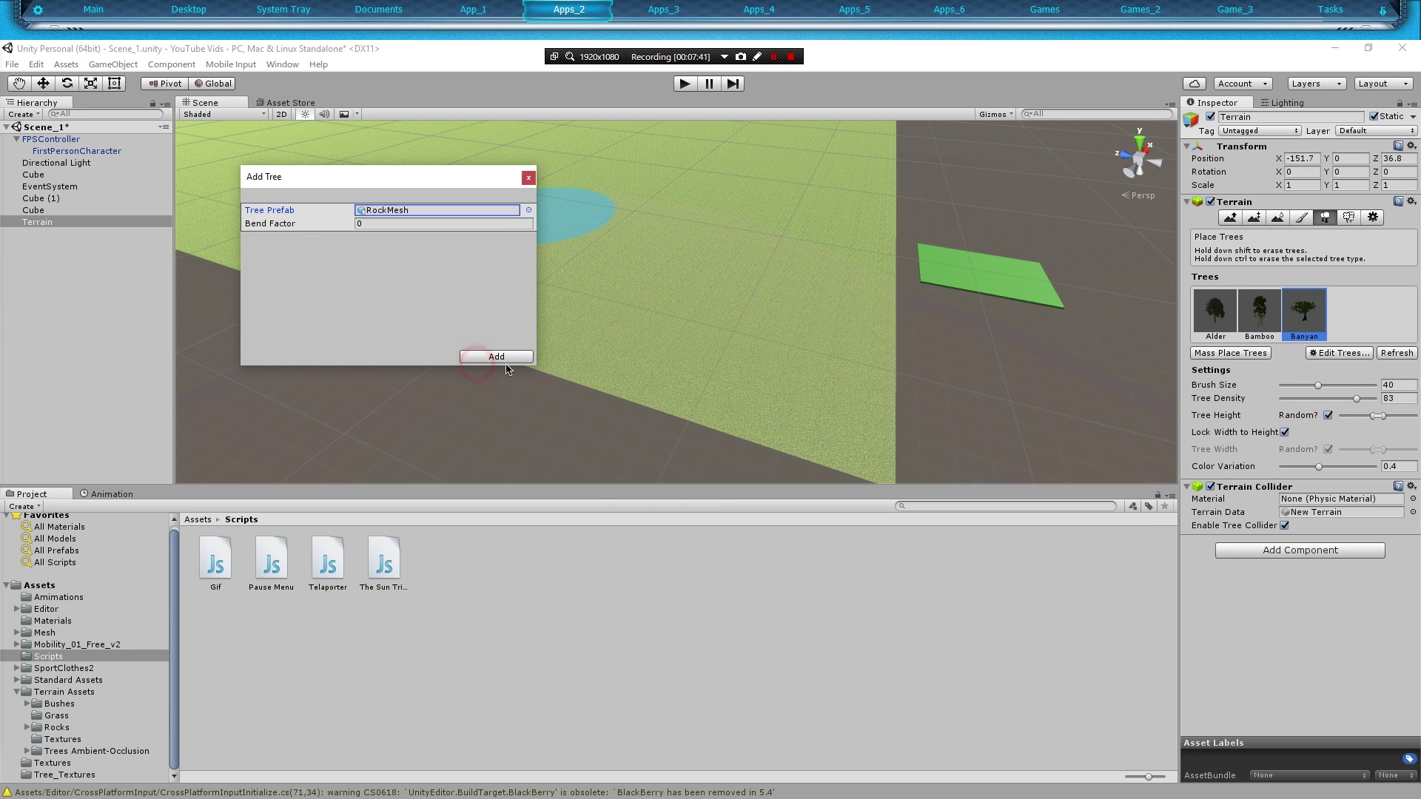
click(495, 357)
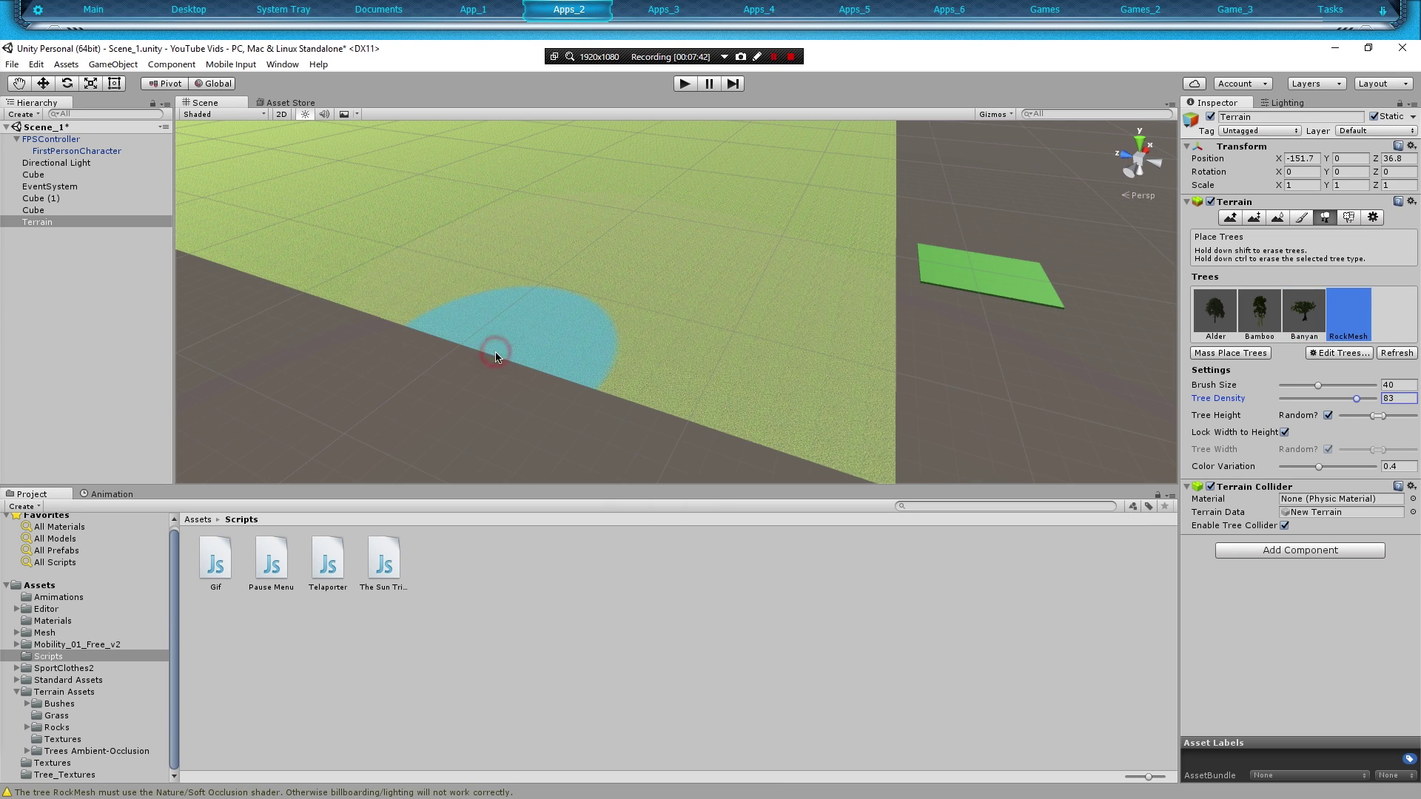
- Add BananaPlant and Bush6LowPoly as tree types, then start mass tree placement
click(1327, 356)
click(1330, 368)
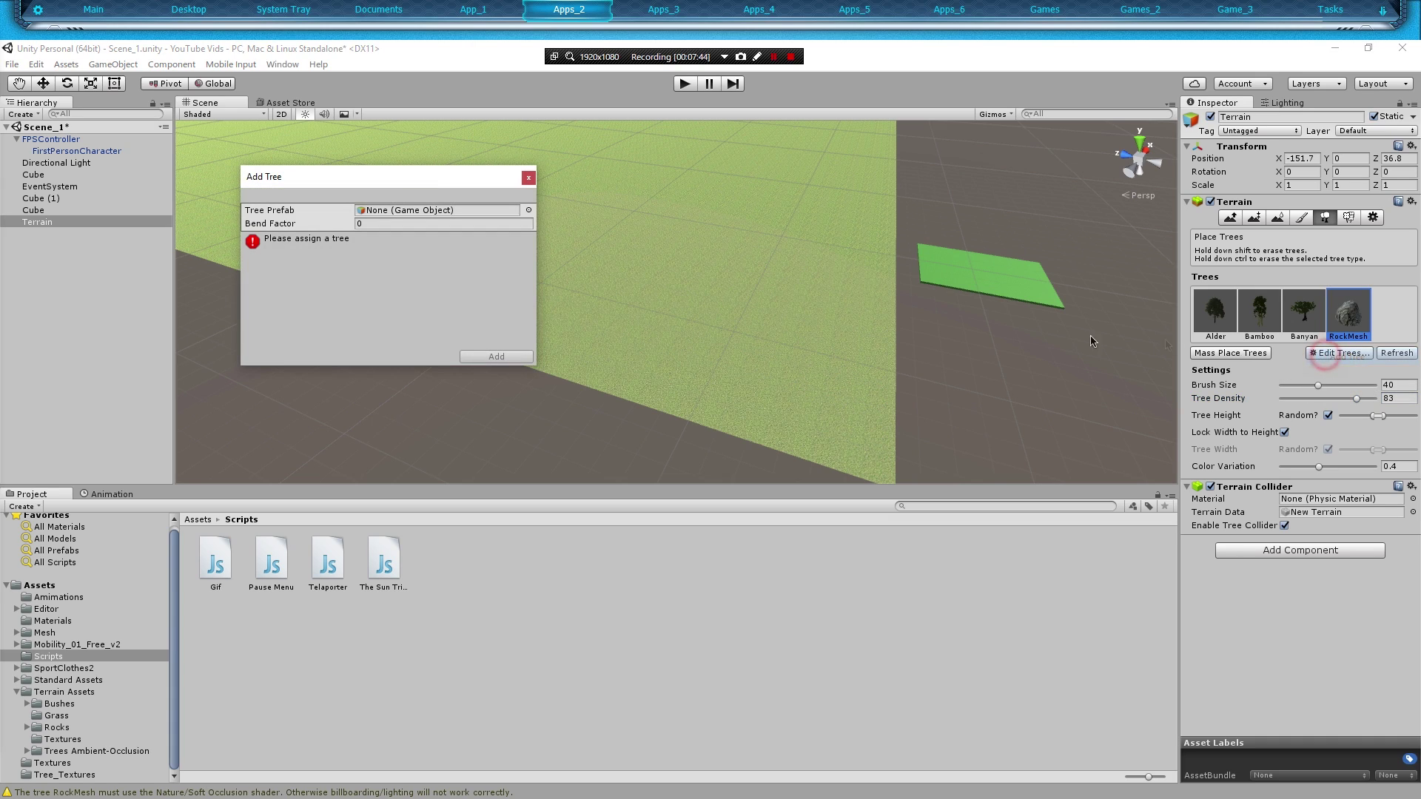
click(529, 210)
click(992, 240)
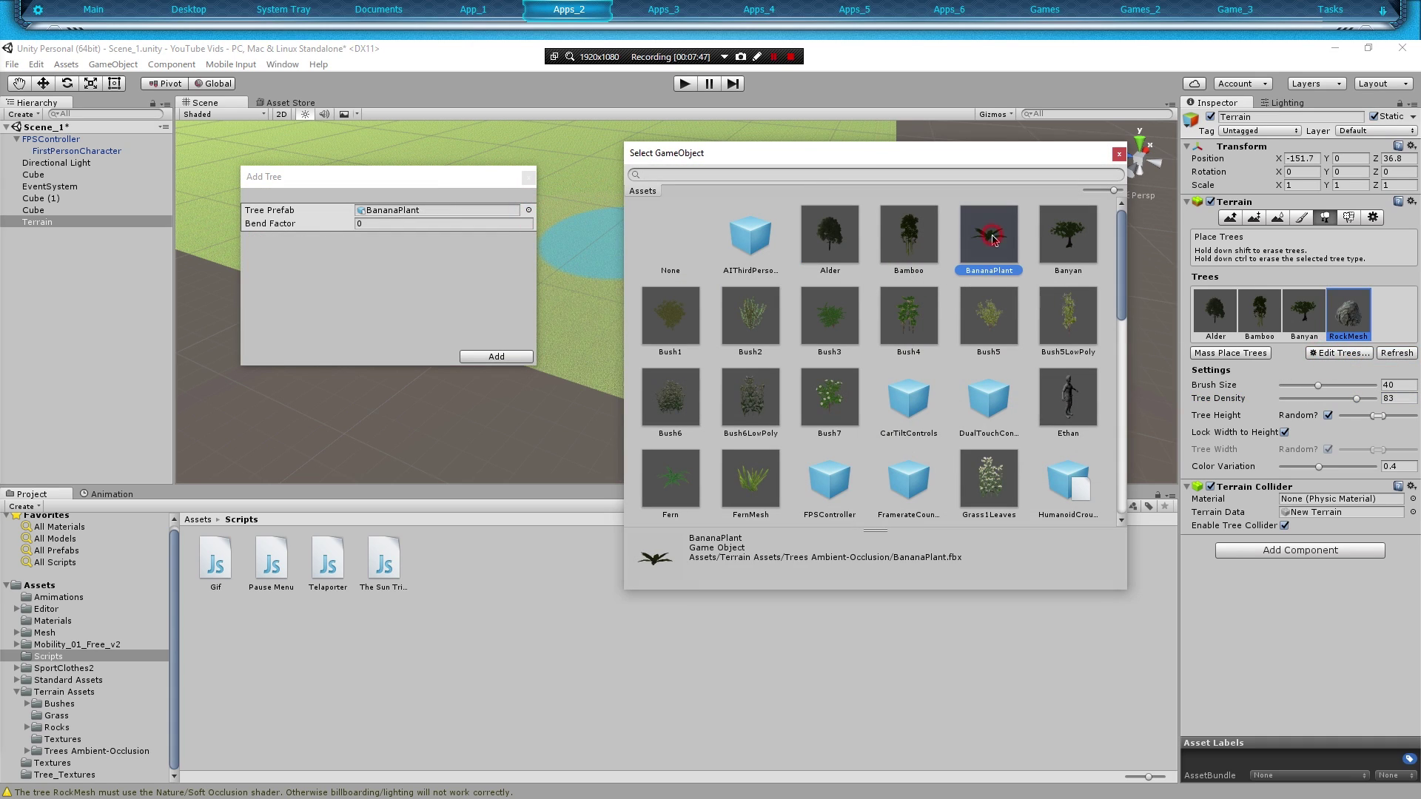
double_click(994, 238)
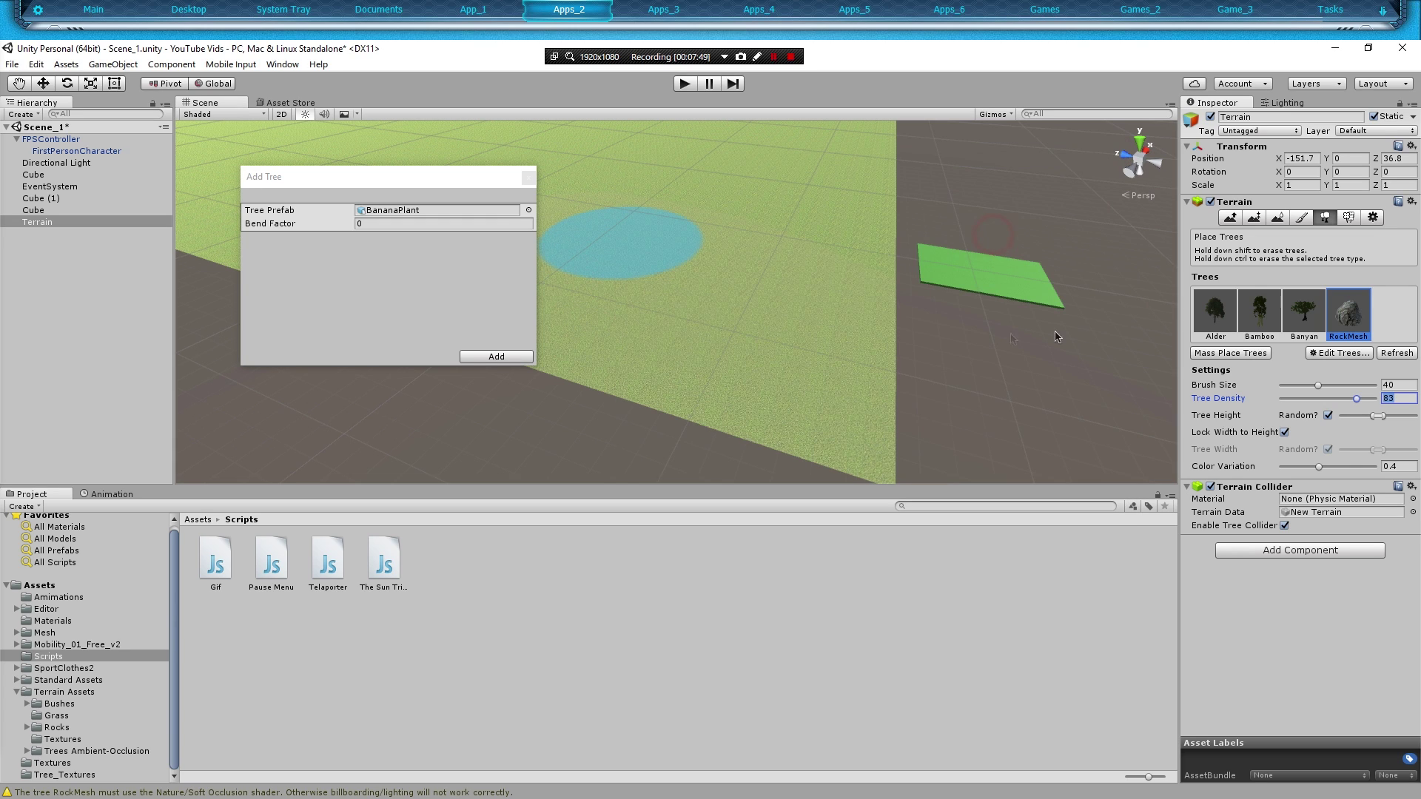
click(497, 357)
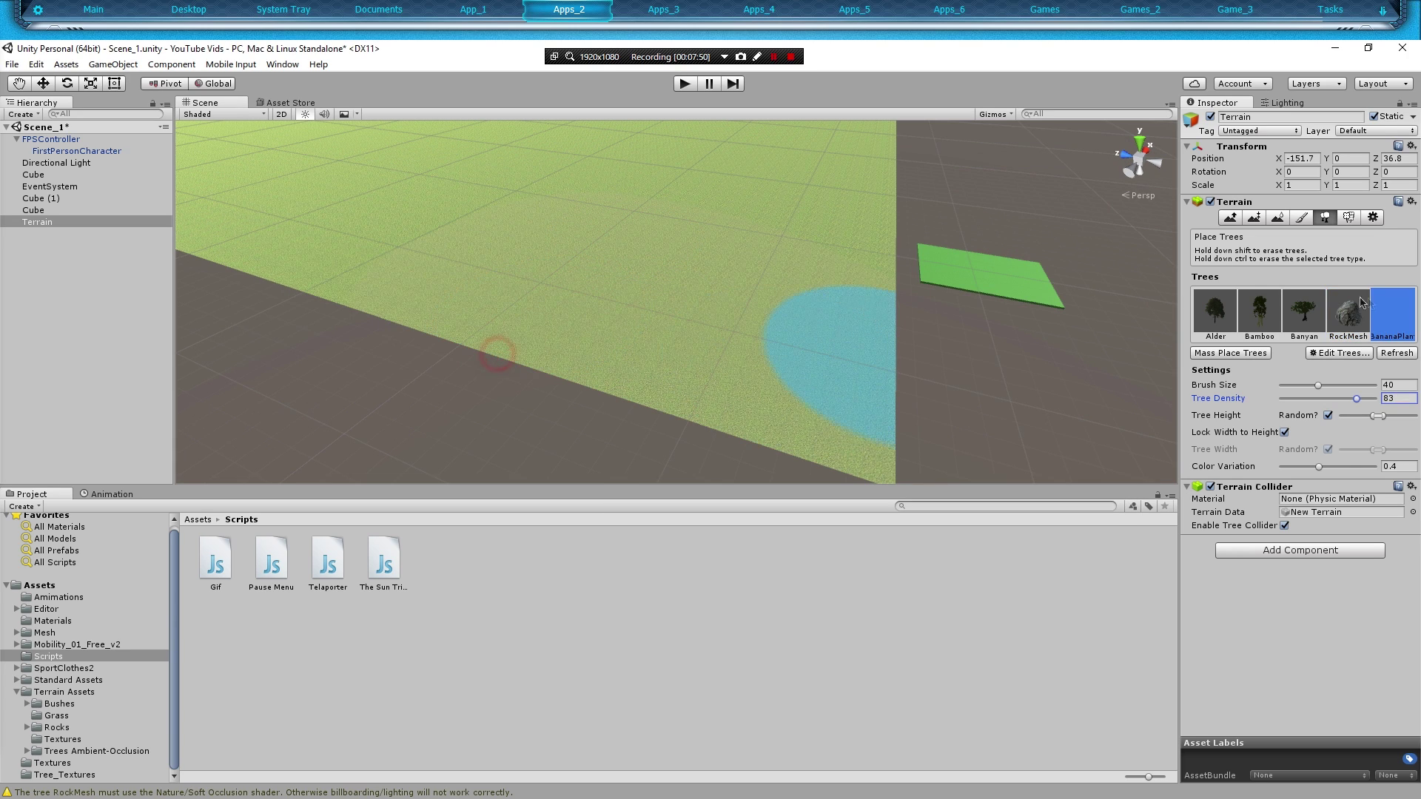
click(1339, 353)
click(1332, 364)
click(528, 210)
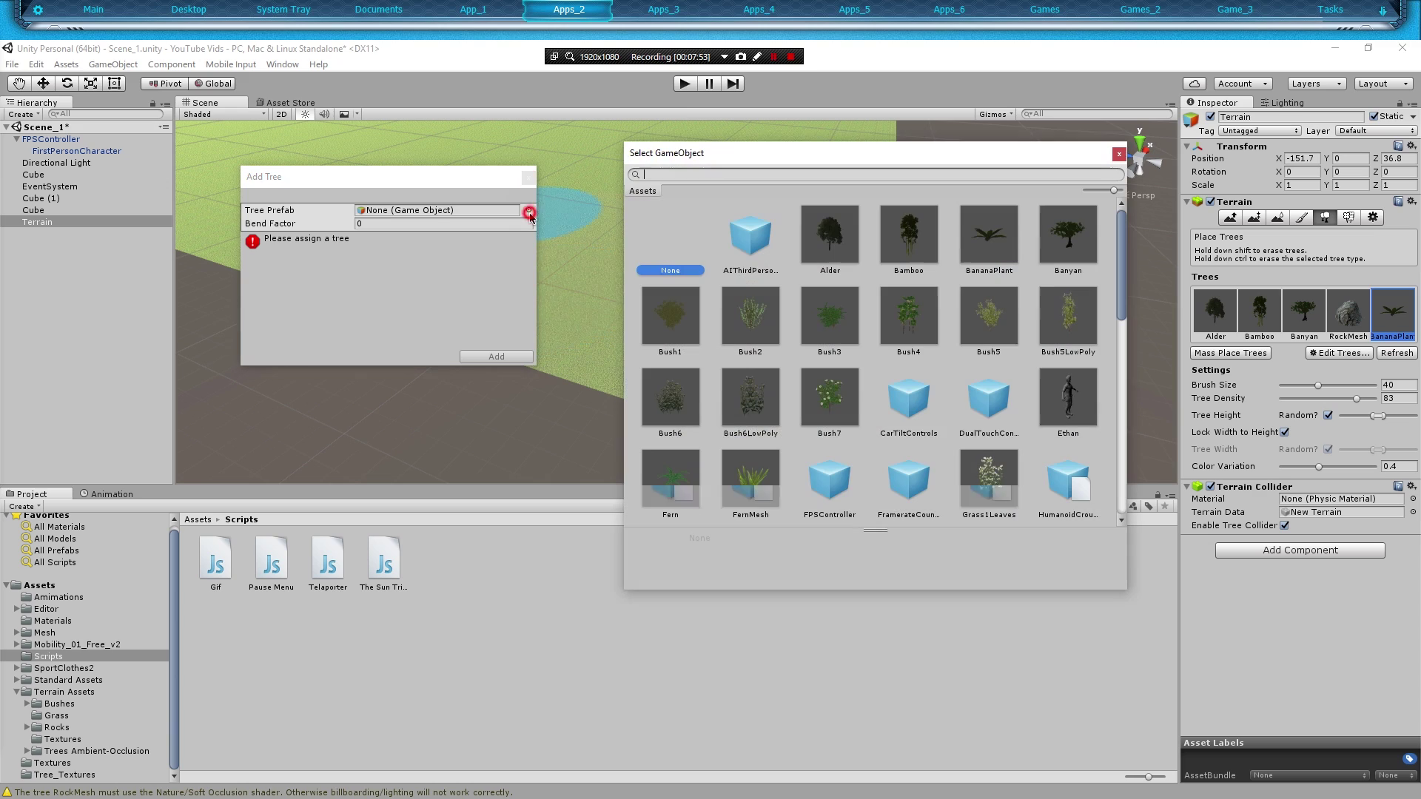
double_click(749, 395)
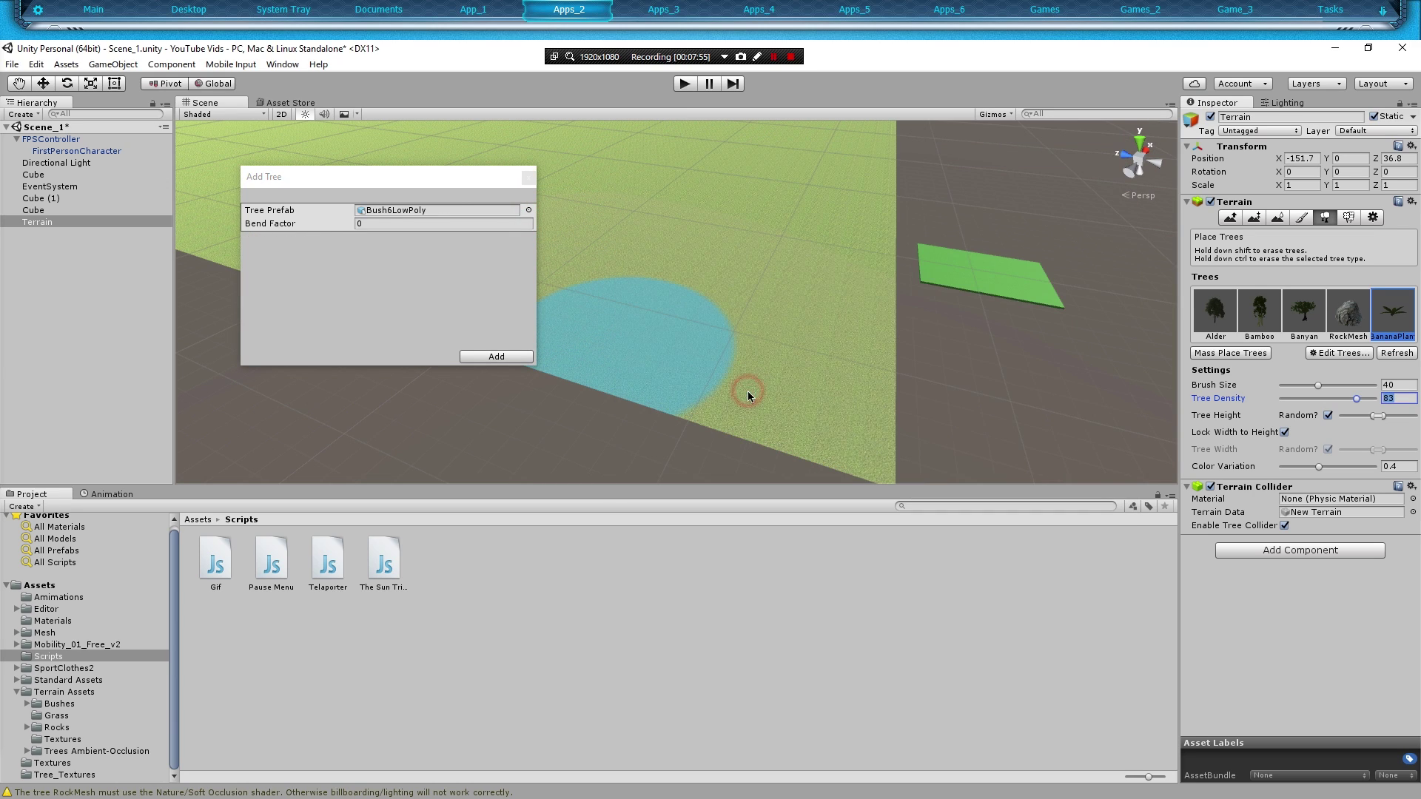
click(497, 357)
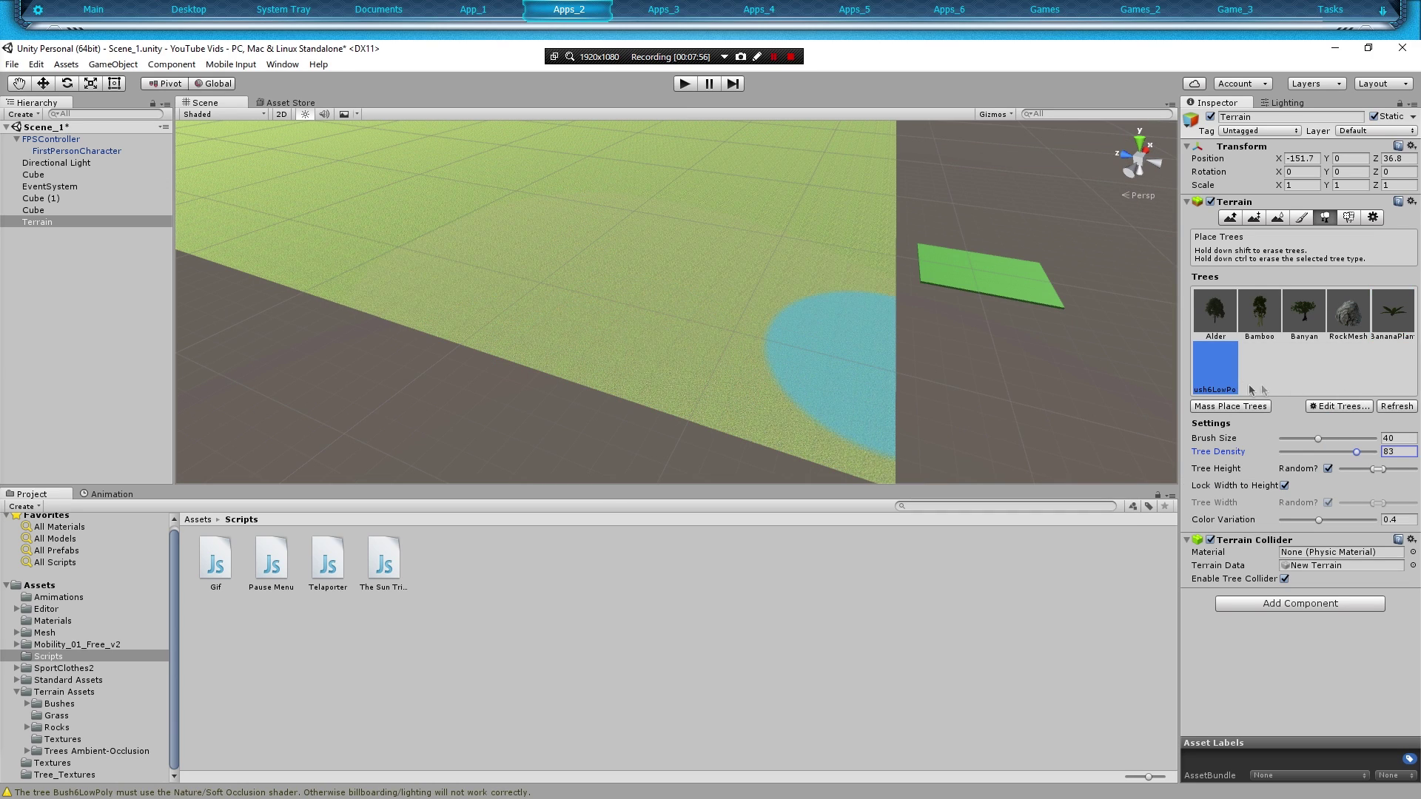
click(1213, 411)
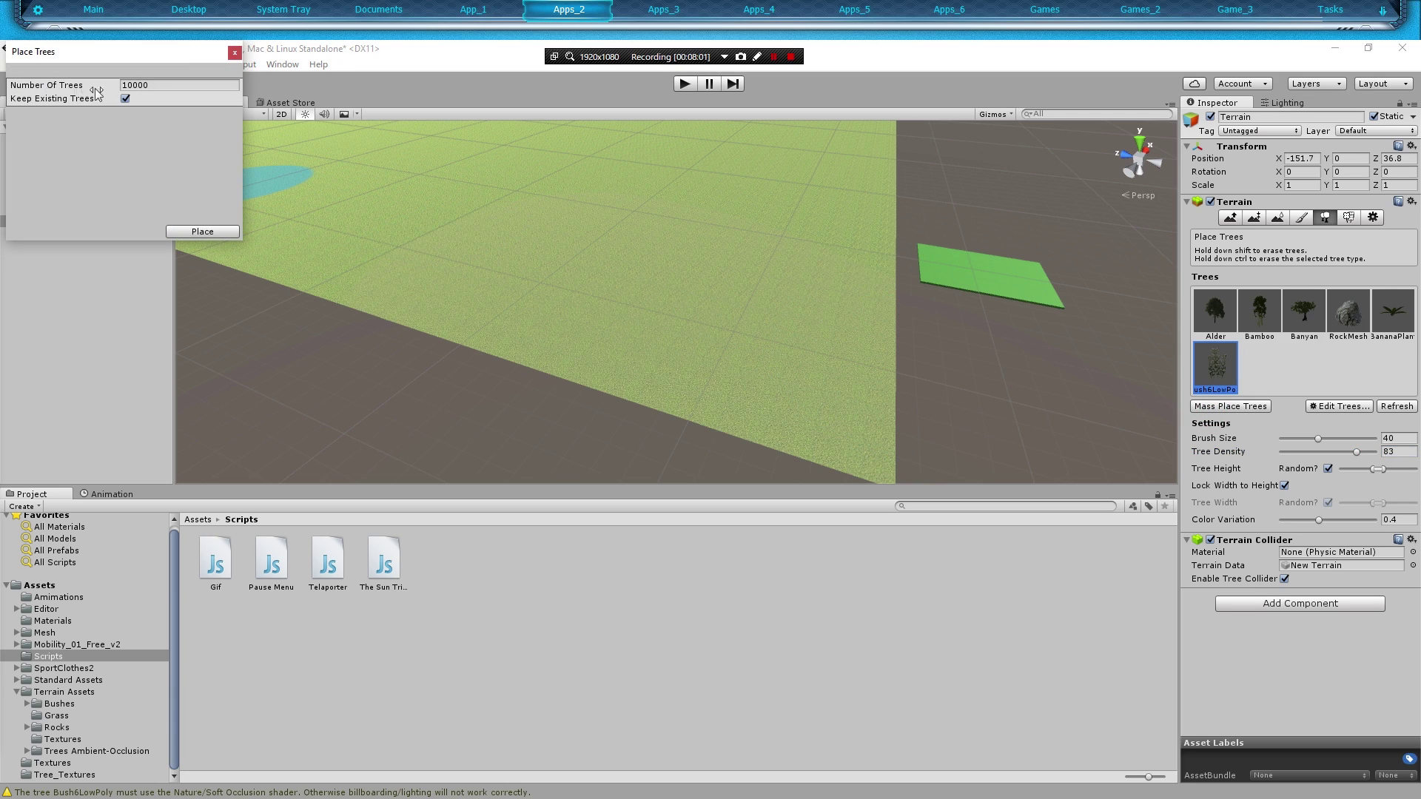
- Mass-place 10000 trees over the terrain, keeping existing trees, then exit tree placement
click(187, 231)
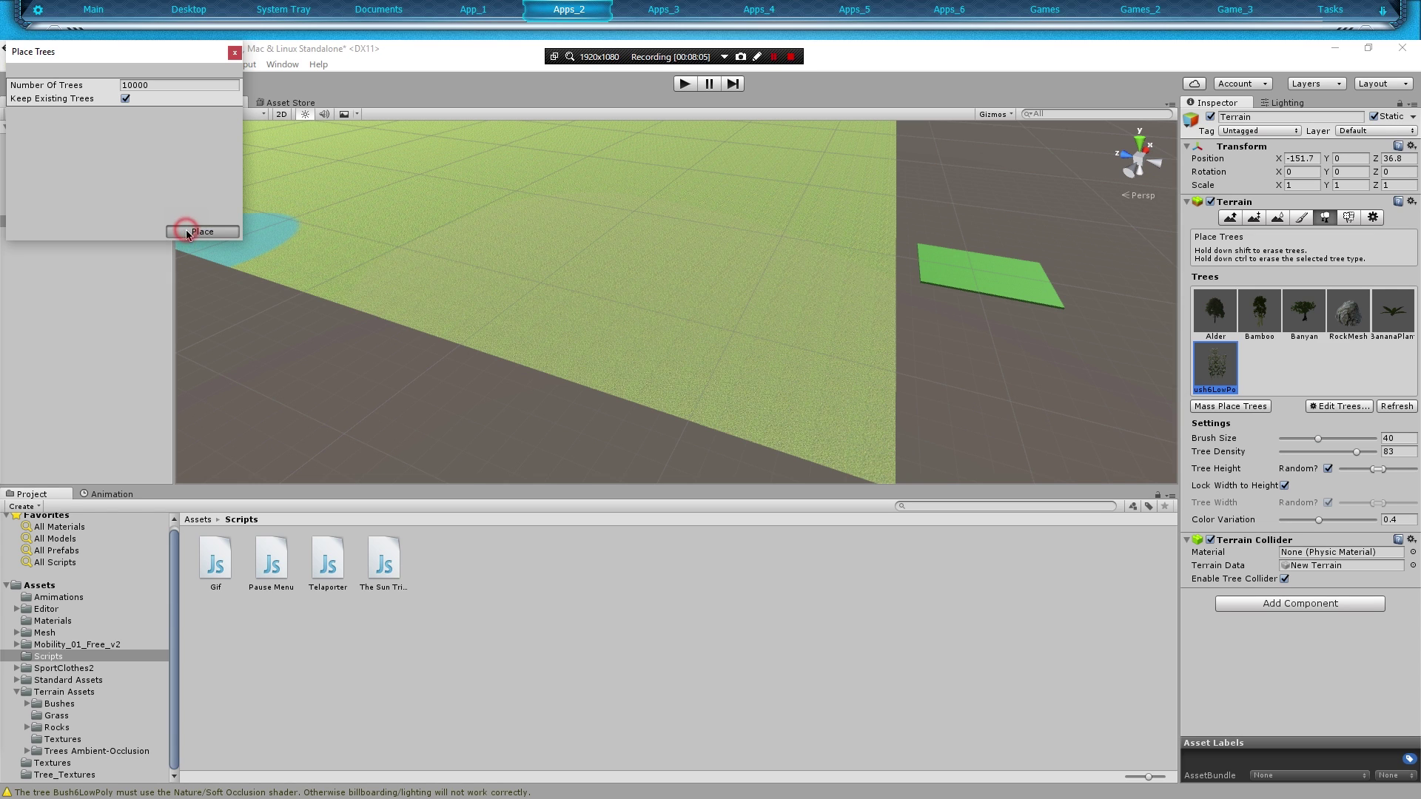
scroll(669, 222, down, 5)
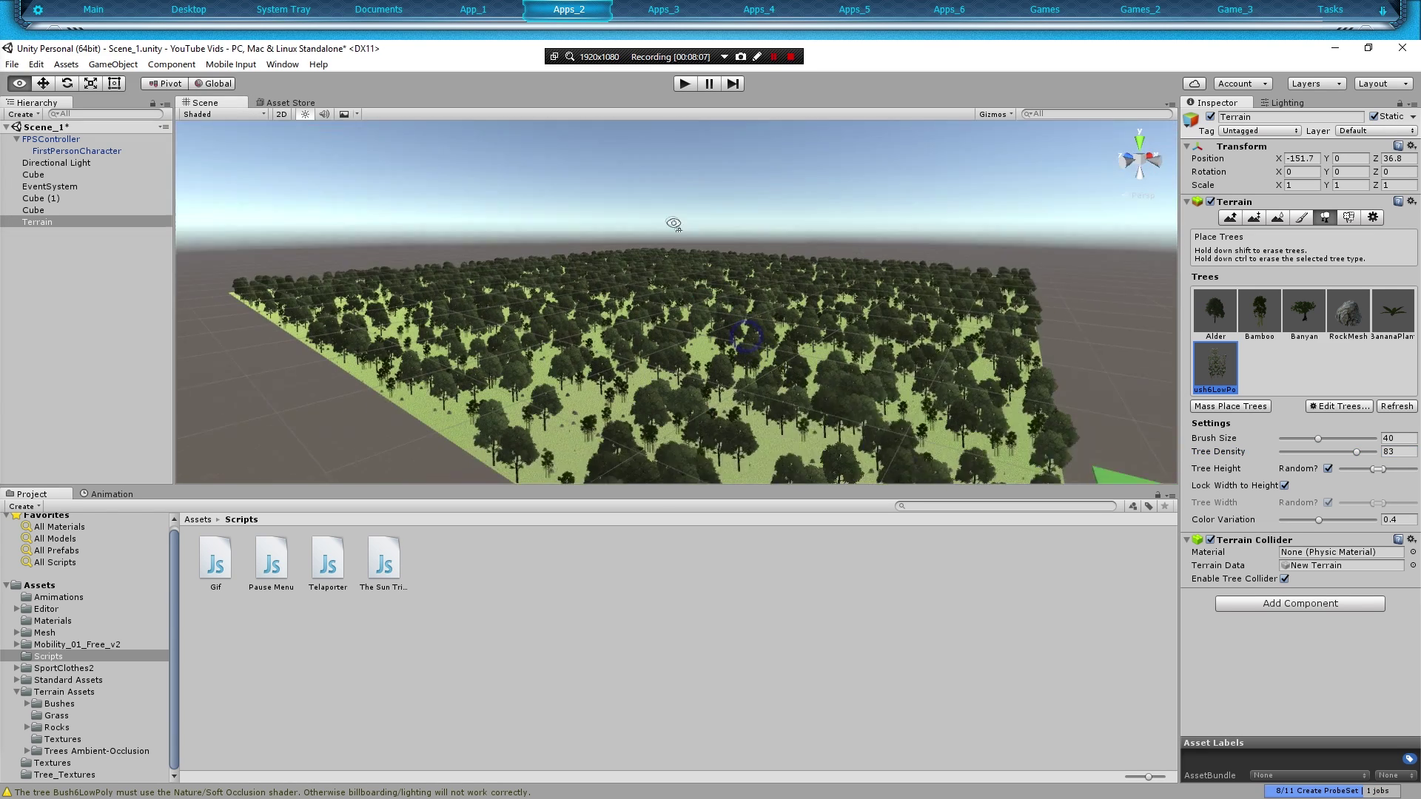
mouse_move(669, 222)
right_down()
mouse_move(643, 222)
mouse_move(773, 317)
mouse_move(703, 159)
mouse_move(624, 181)
mouse_move(596, 222)
mouse_move(497, 295)
mouse_move(518, 185)
mouse_move(587, 295)
mouse_move(713, 339)
mouse_move(668, 194)
right_up()
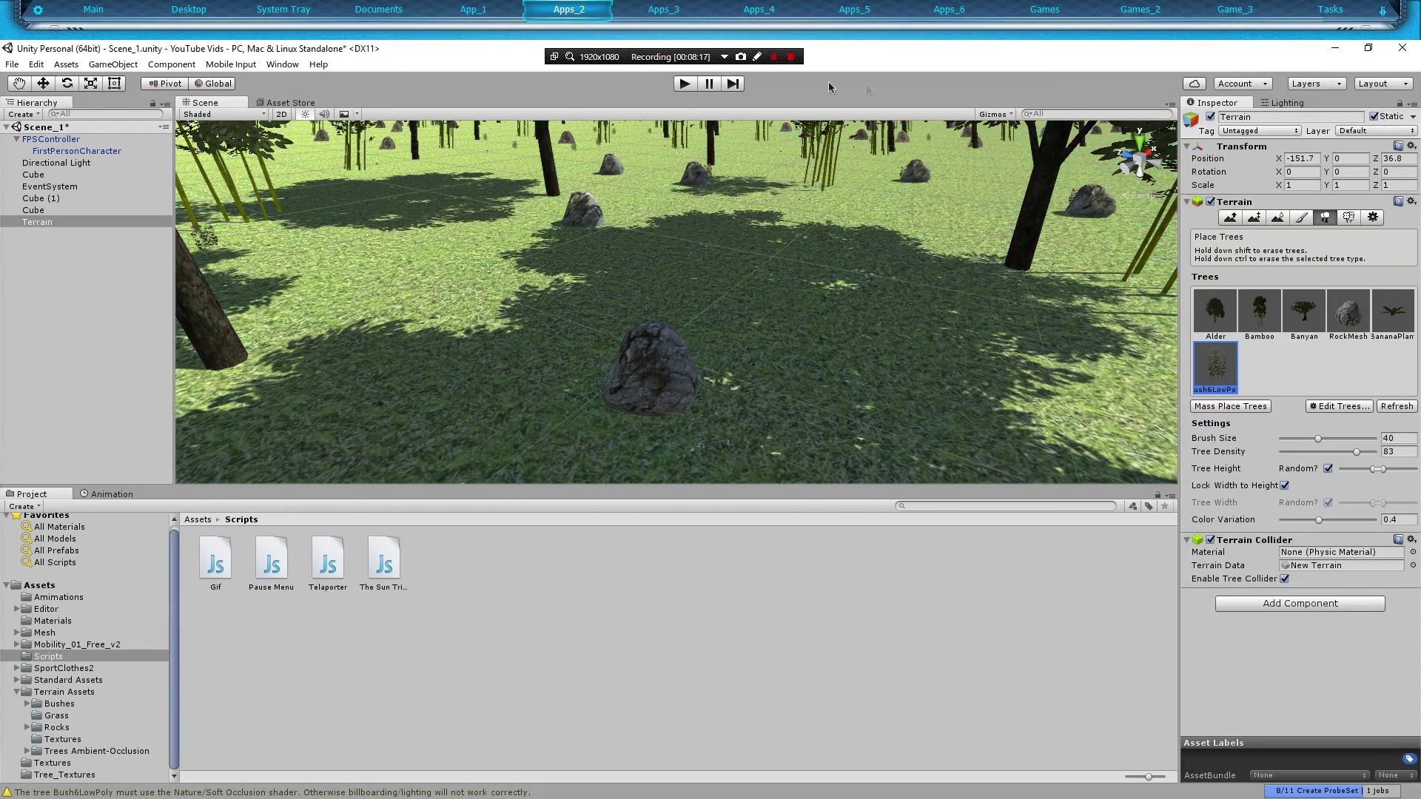
click(36, 220)
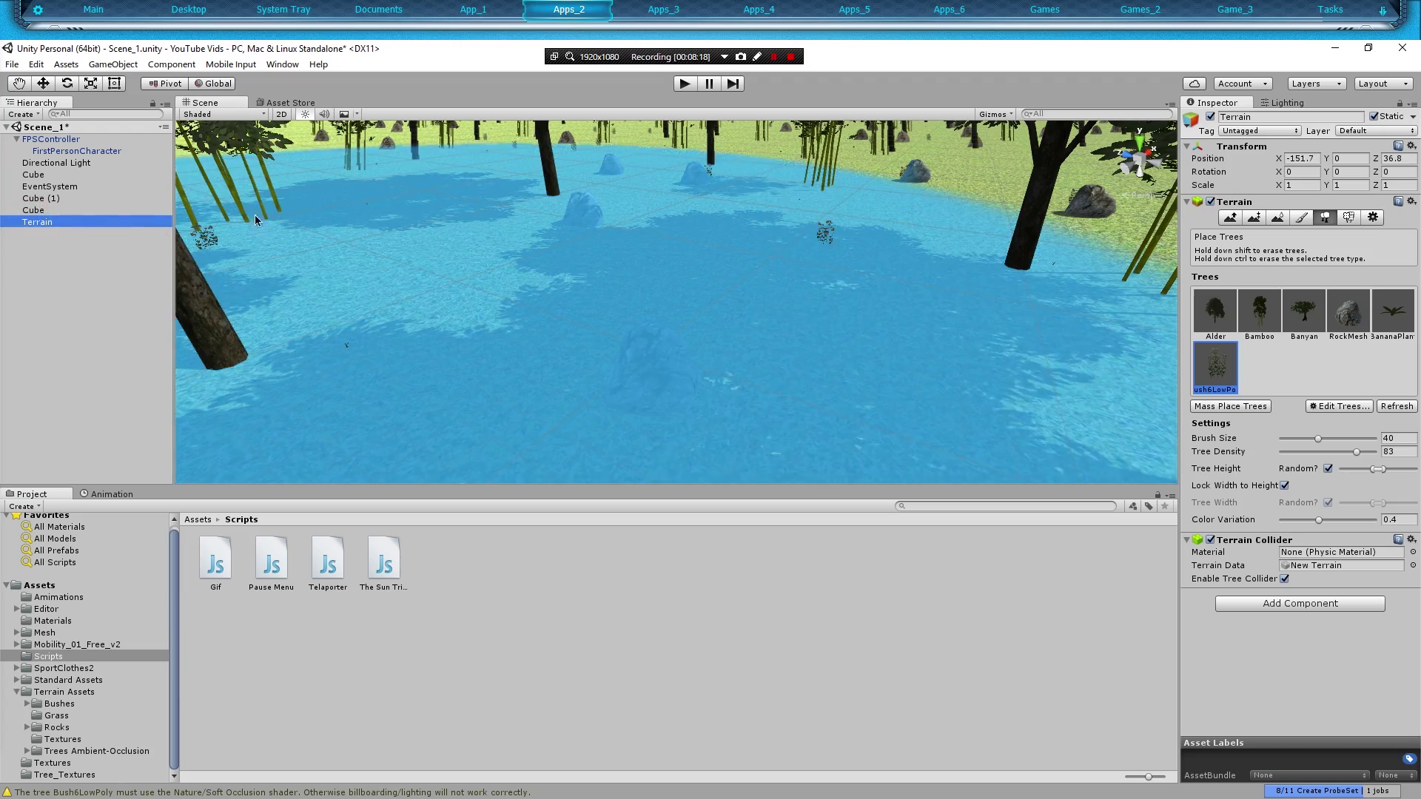
click(44, 84)
right_drag(622, 263, 765, 287)
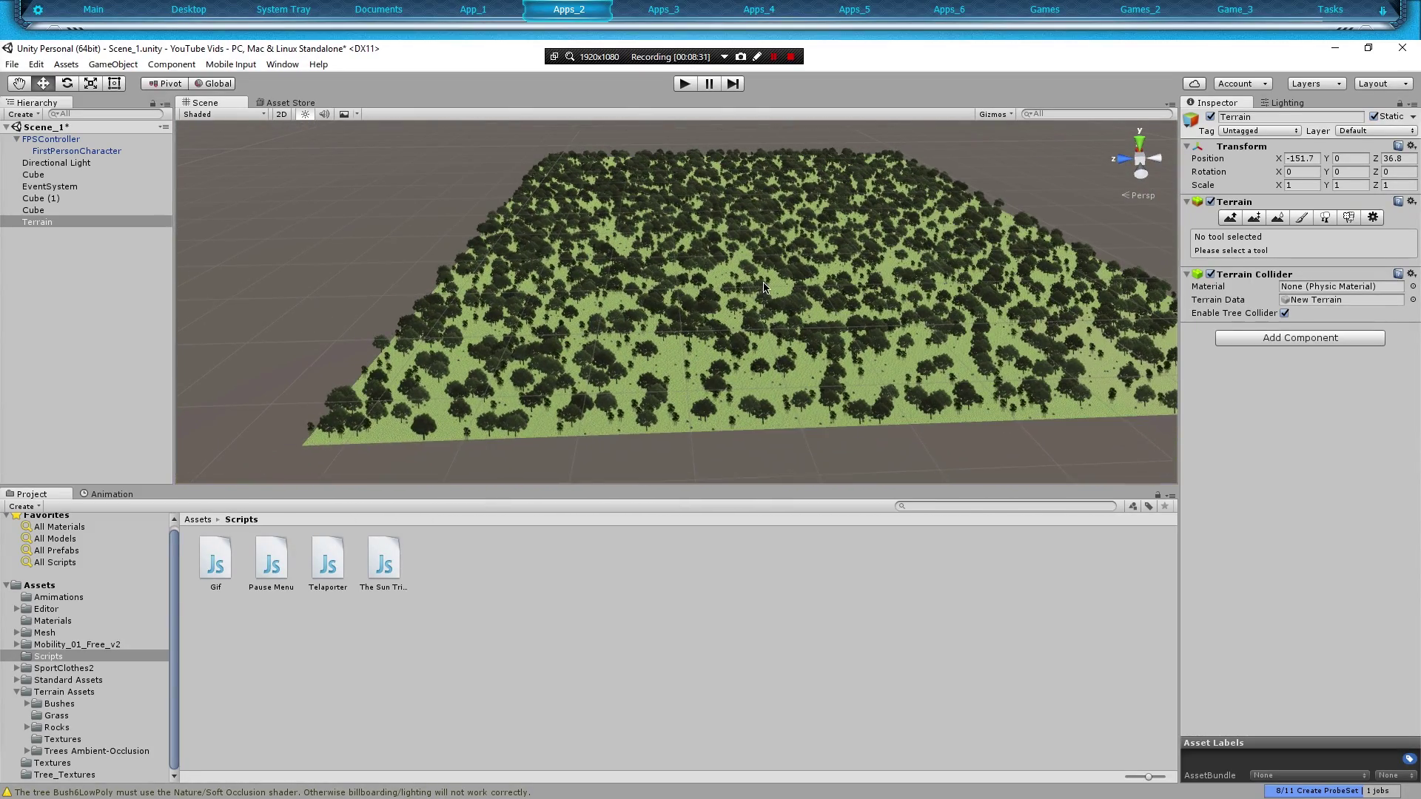
- With Raise/Lower Terrain, build a tall hill at the left corner and ridges along the far edge
click(1231, 219)
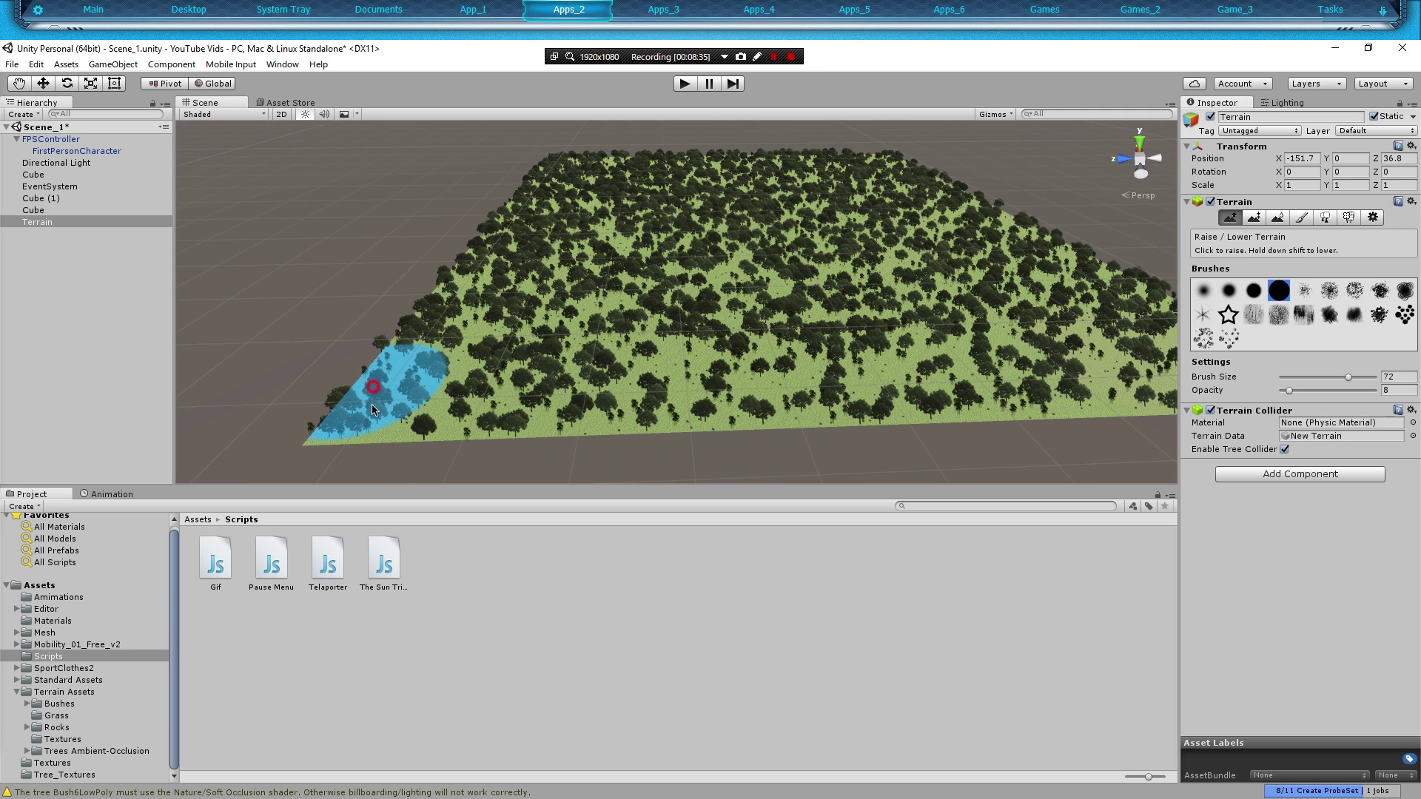
mouse_move(392, 377)
mouse_down()
mouse_move(442, 354)
mouse_move(495, 392)
mouse_move(415, 372)
mouse_move(419, 330)
mouse_move(499, 321)
mouse_move(489, 290)
mouse_move(433, 322)
mouse_up()
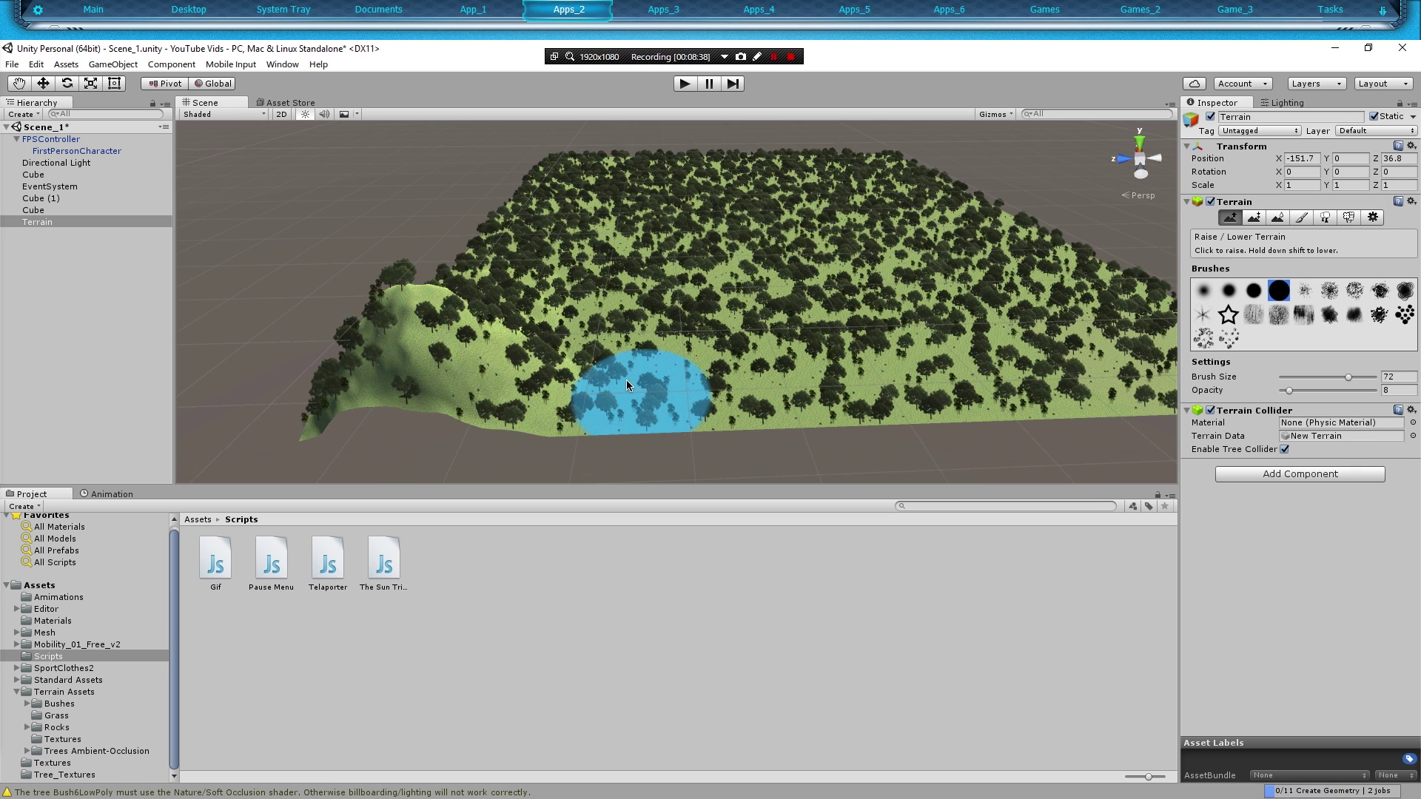
click(574, 162)
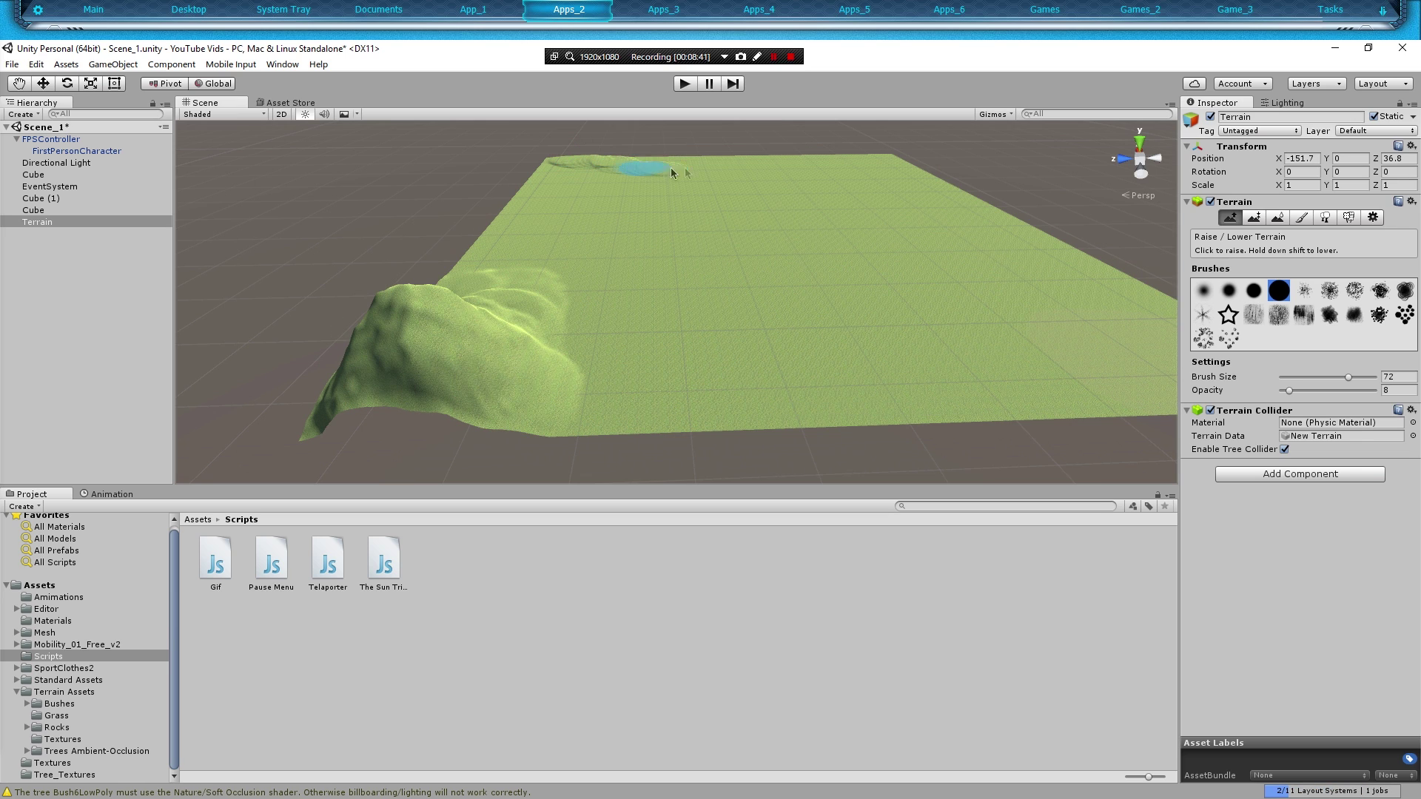
drag(687, 185, 518, 238)
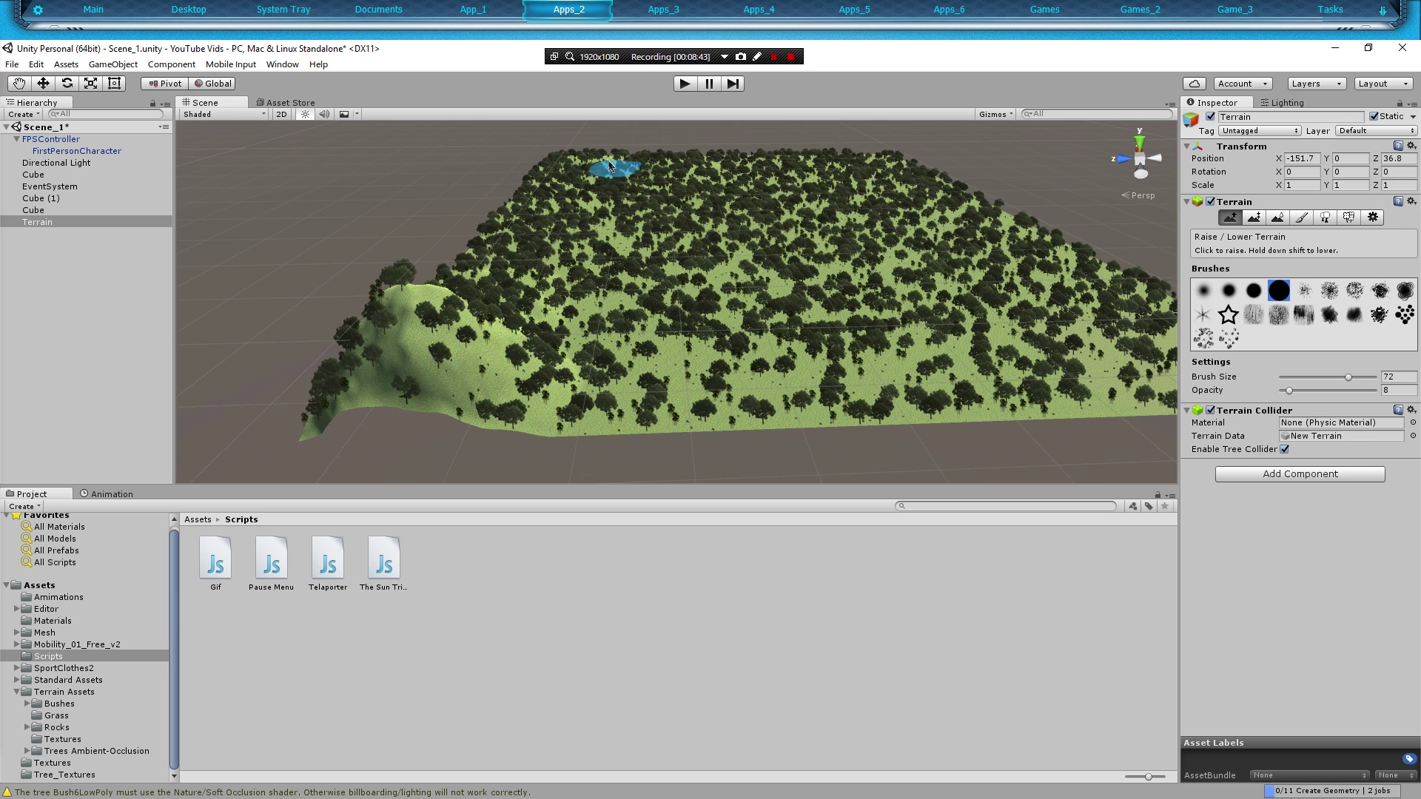
click(600, 166)
drag(599, 167, 668, 168)
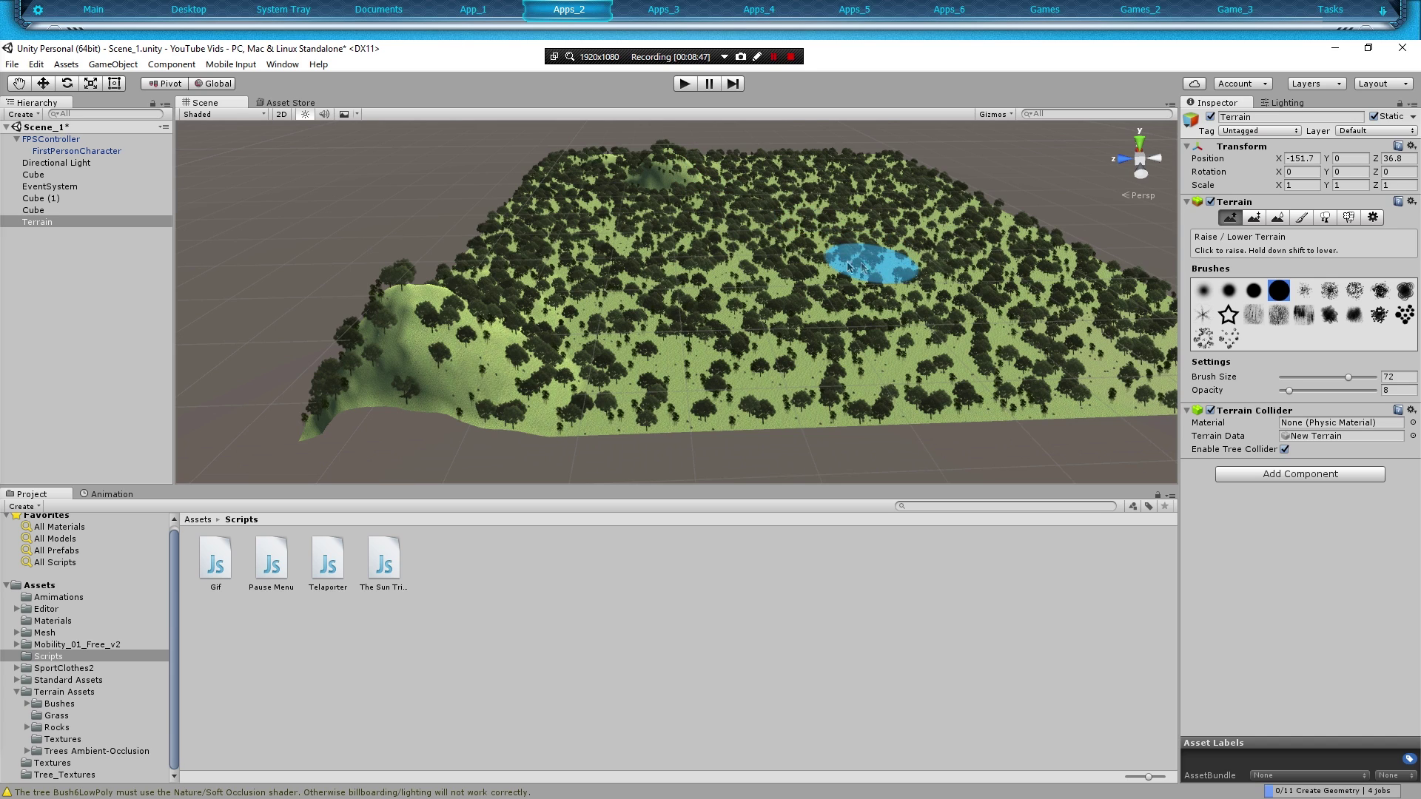
drag(888, 164, 926, 193)
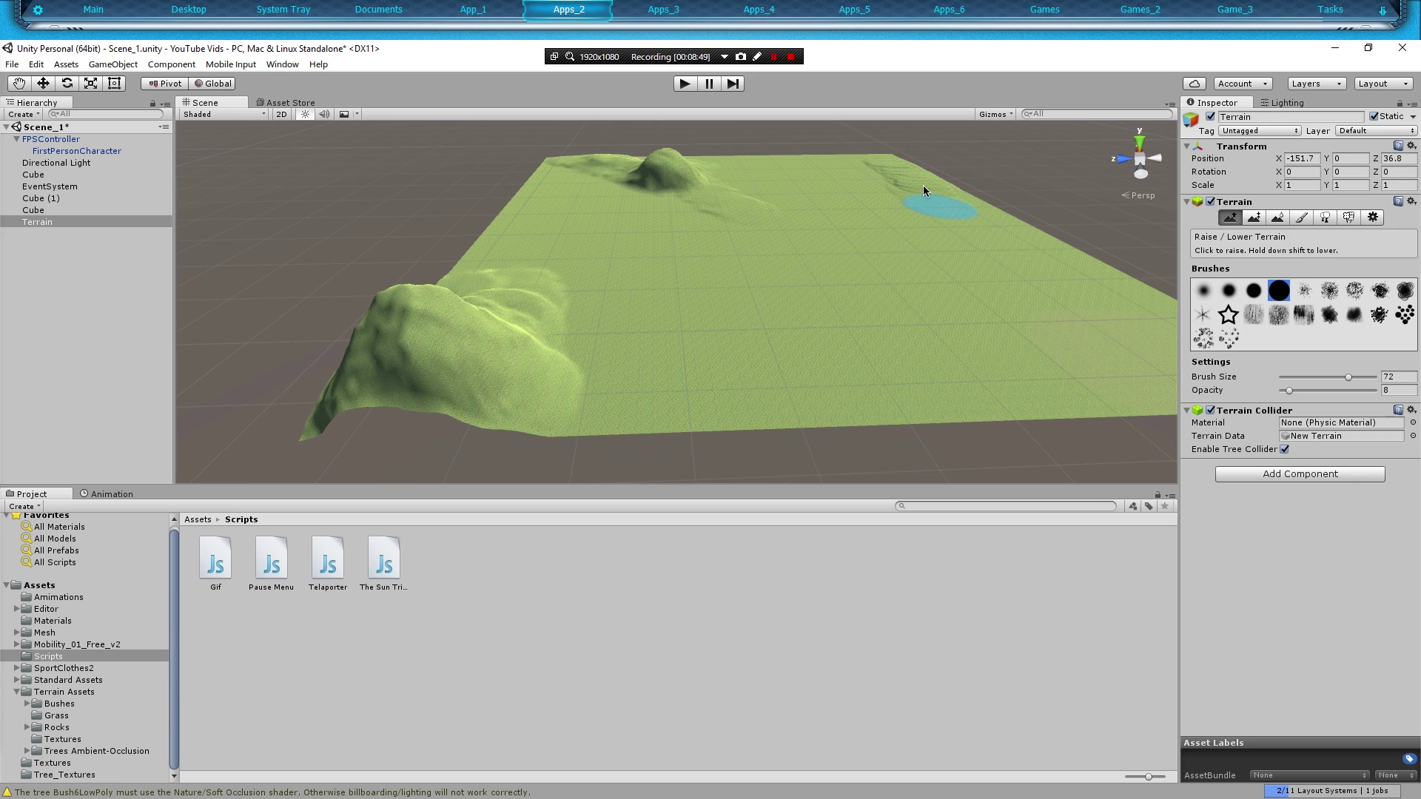
mouse_move(768, 220)
mouse_down()
mouse_move(980, 202)
mouse_move(1046, 238)
mouse_move(1007, 231)
mouse_up()
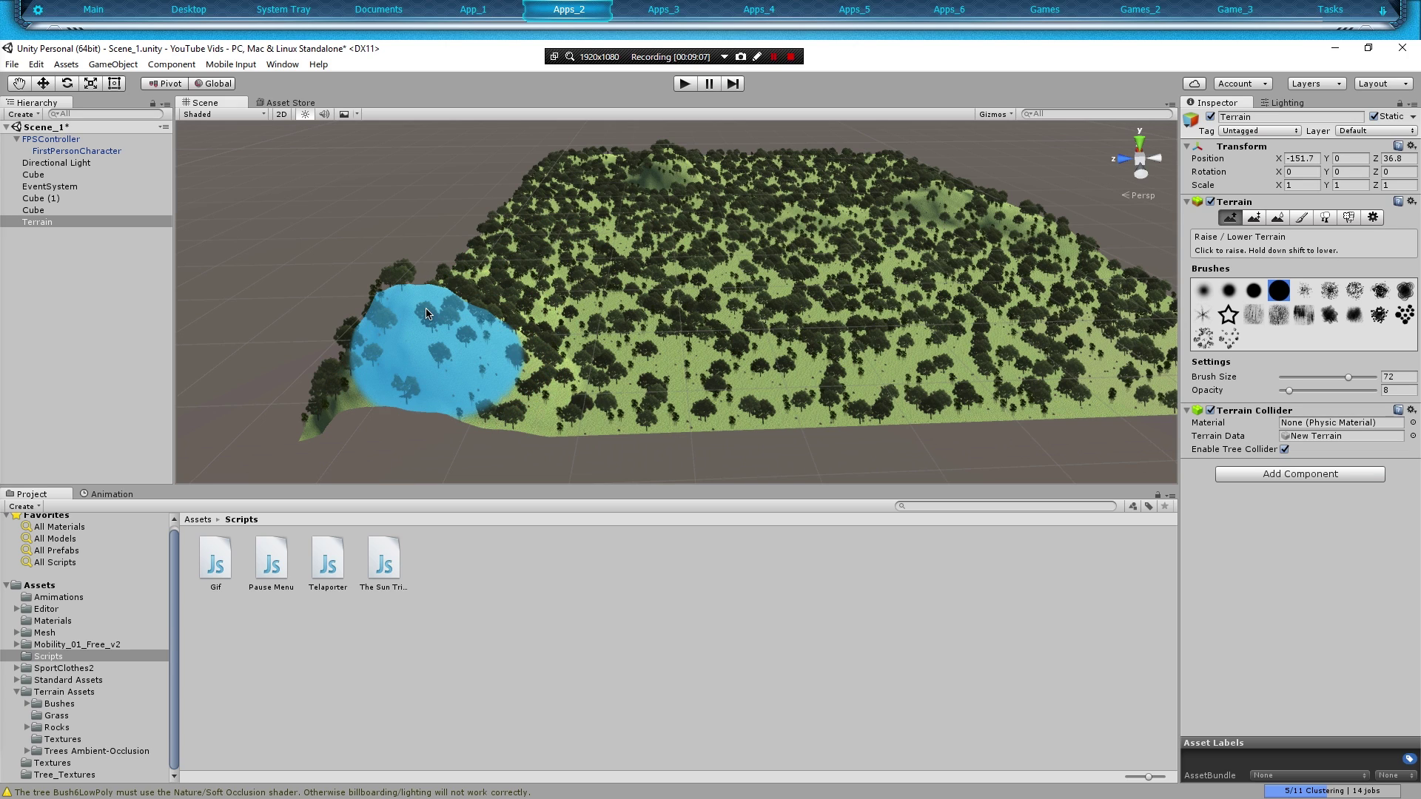
mouse_move(427, 313)
mouse_down()
mouse_move(454, 328)
mouse_move(390, 338)
mouse_move(450, 352)
mouse_move(415, 374)
mouse_up()
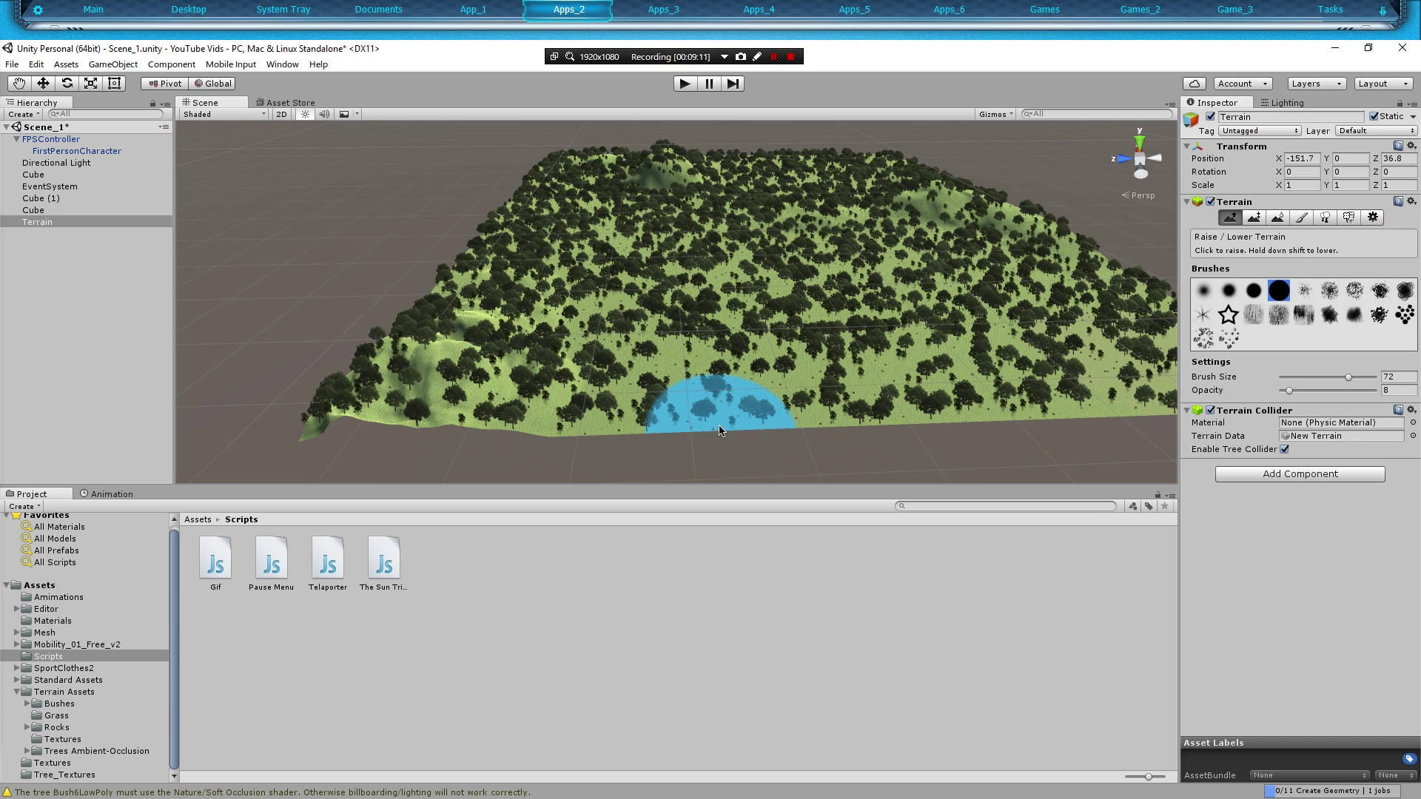
- Use Paint Height to hollow the far hilltop, then fill it to the sampled 40.0076 height
click(1254, 219)
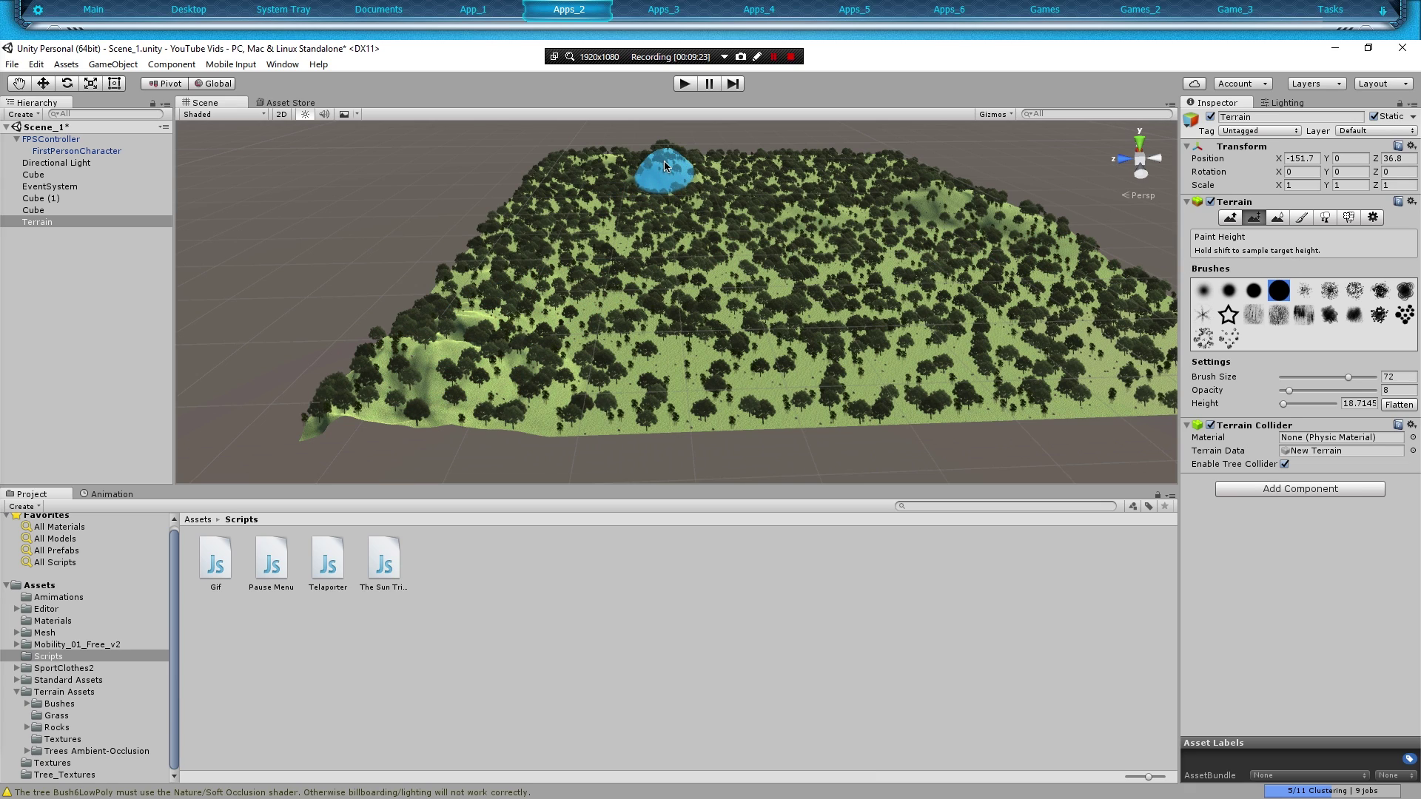
drag(666, 157, 678, 187)
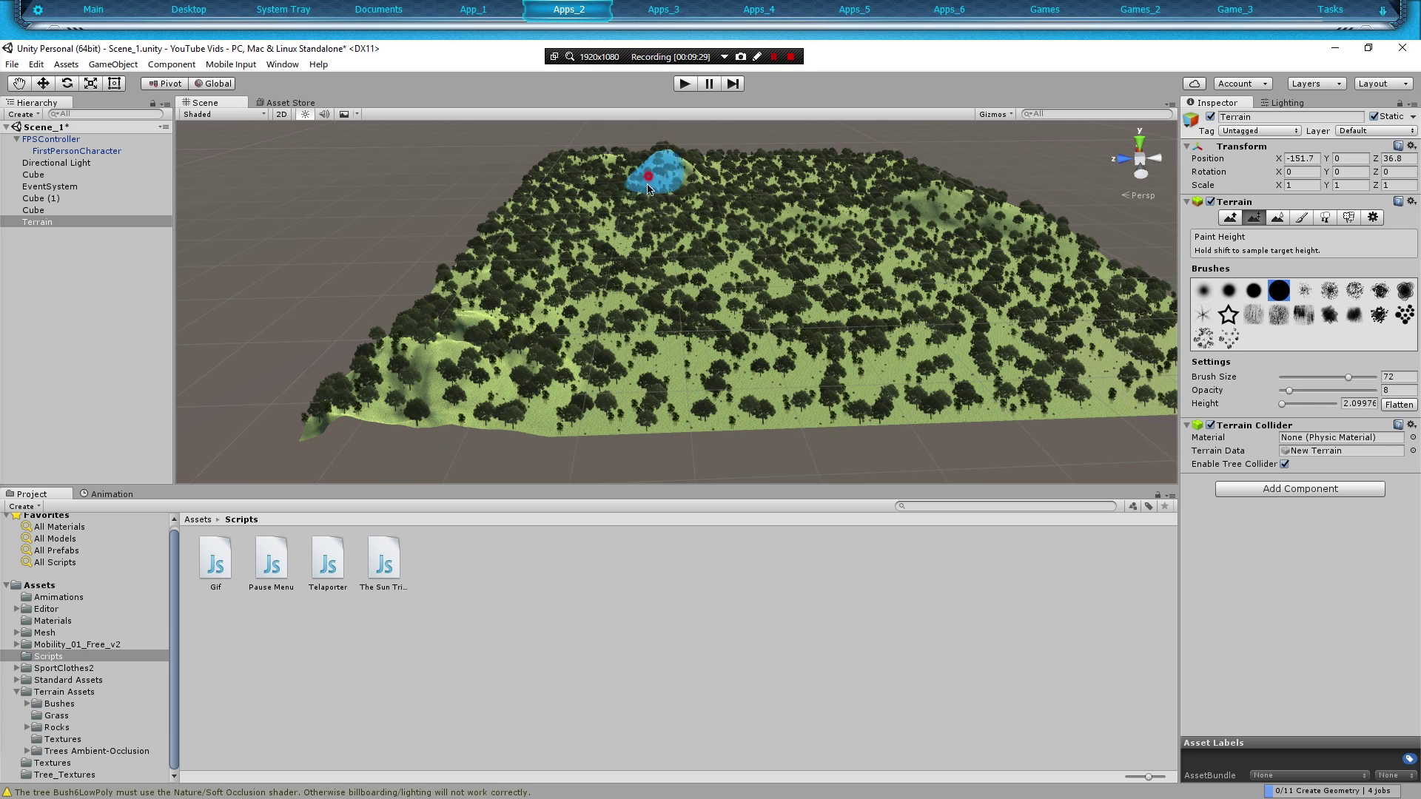
shift+click(709, 200)
mouse_move(709, 200)
shift+mouse_down()
mouse_move(645, 193)
mouse_move(693, 166)
mouse_move(652, 156)
mouse_move(695, 171)
mouse_move(659, 189)
mouse_move(670, 206)
mouse_move(661, 162)
mouse_move(668, 188)
mouse_move(646, 183)
mouse_move(678, 173)
shift+mouse_up()
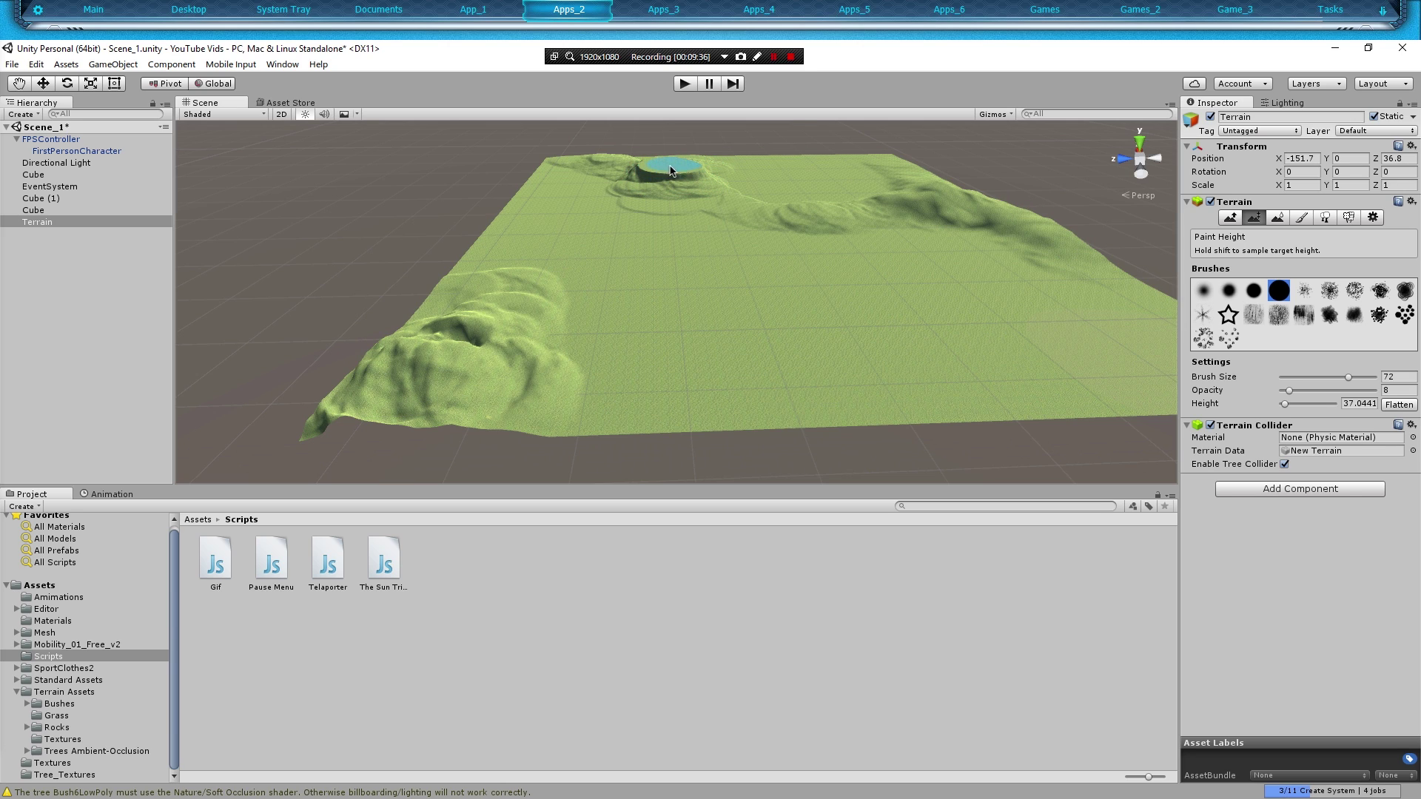
shift+click(667, 251)
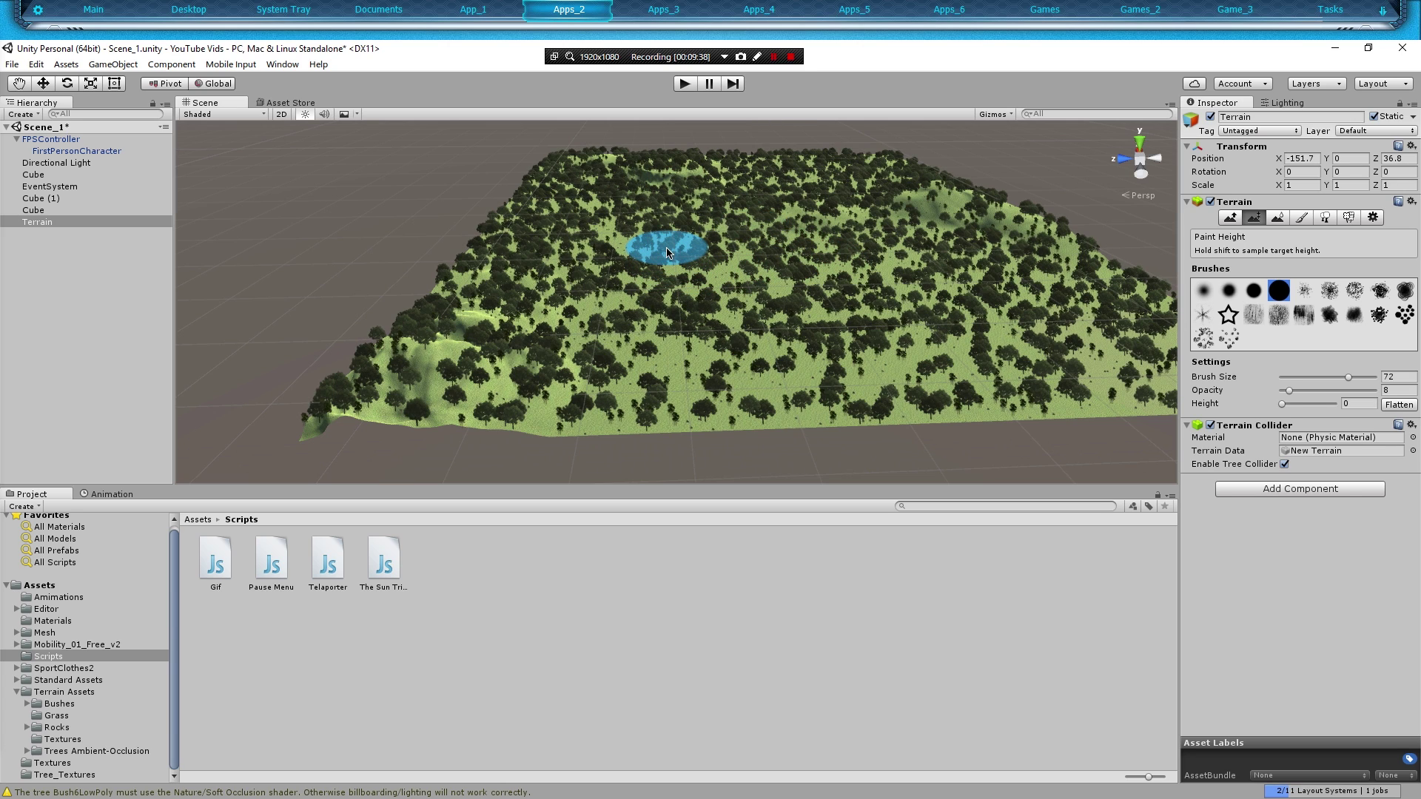
mouse_move(675, 177)
mouse_down()
mouse_move(666, 164)
mouse_move(627, 177)
mouse_up()
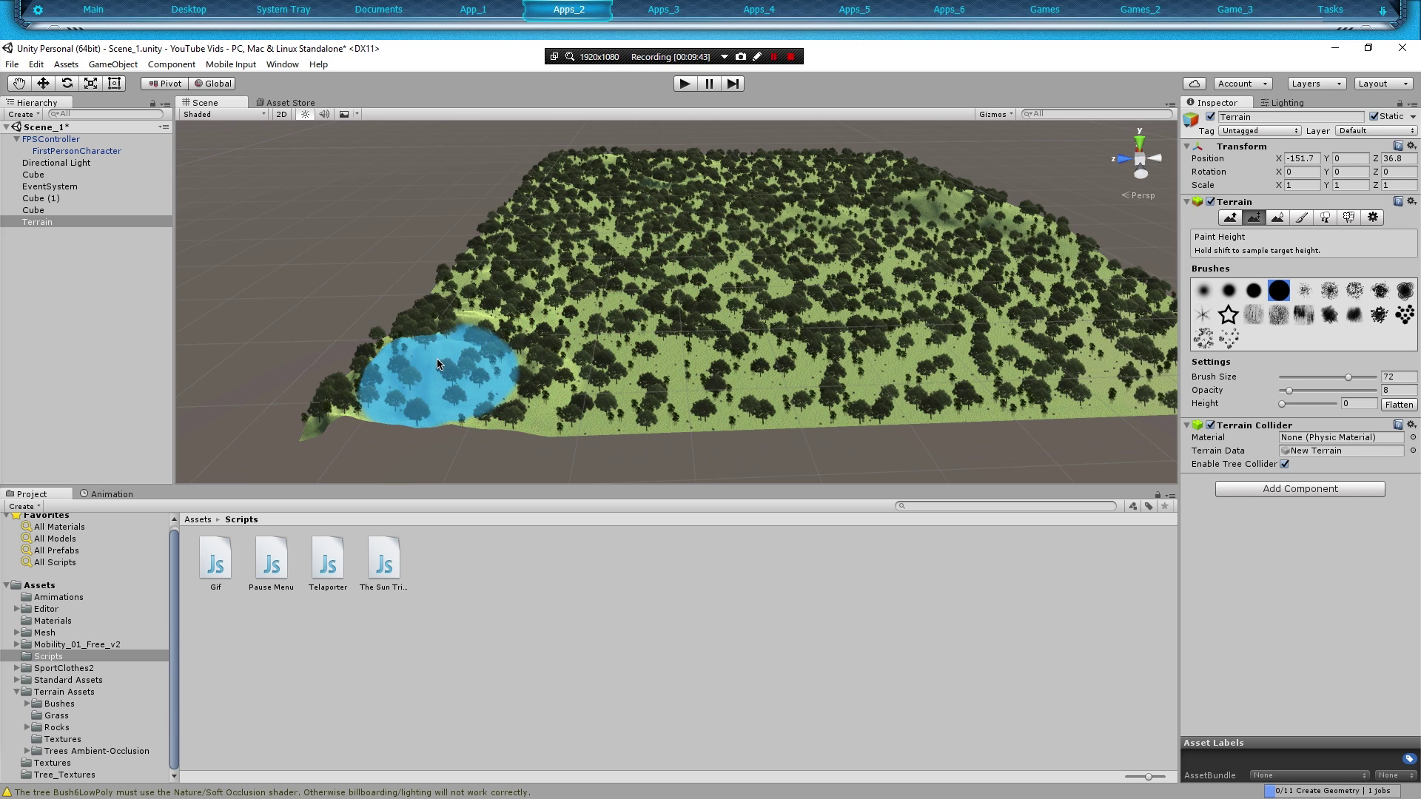
shift+click(433, 360)
mouse_move(666, 161)
mouse_down()
mouse_move(695, 165)
mouse_move(668, 174)
mouse_up()
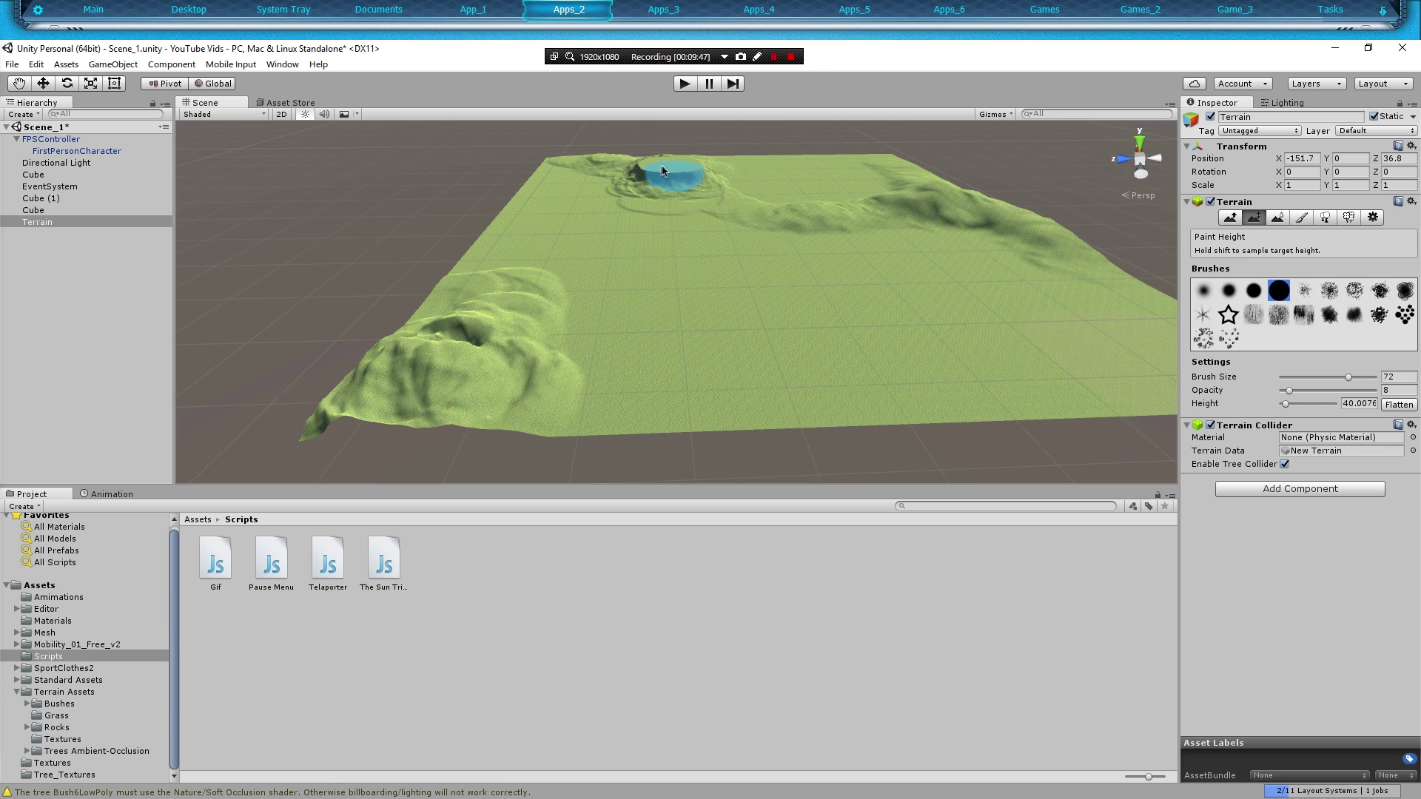
- Raise the ground around the crater and a mound in the terrain's middle
click(1230, 217)
drag(666, 167, 670, 198)
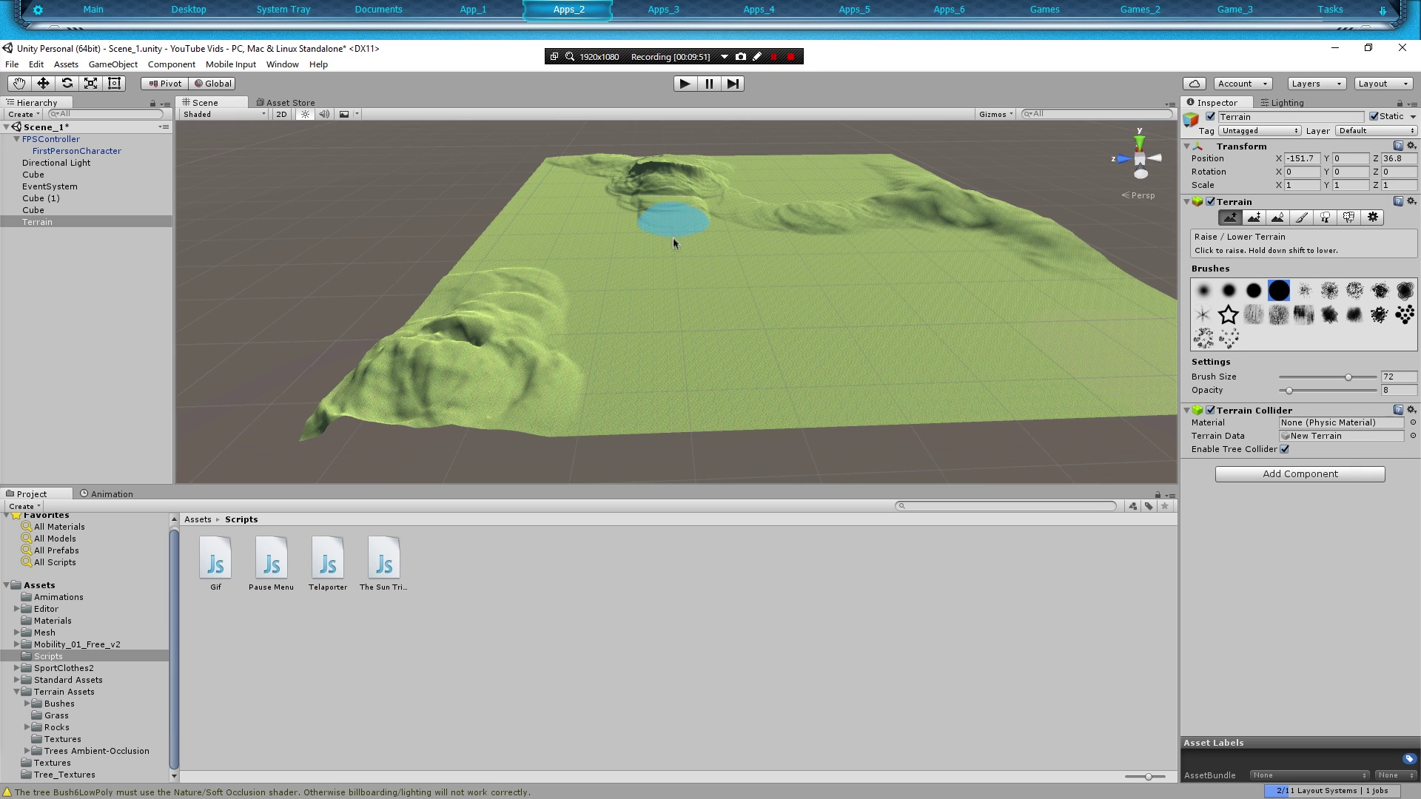
drag(674, 243, 677, 225)
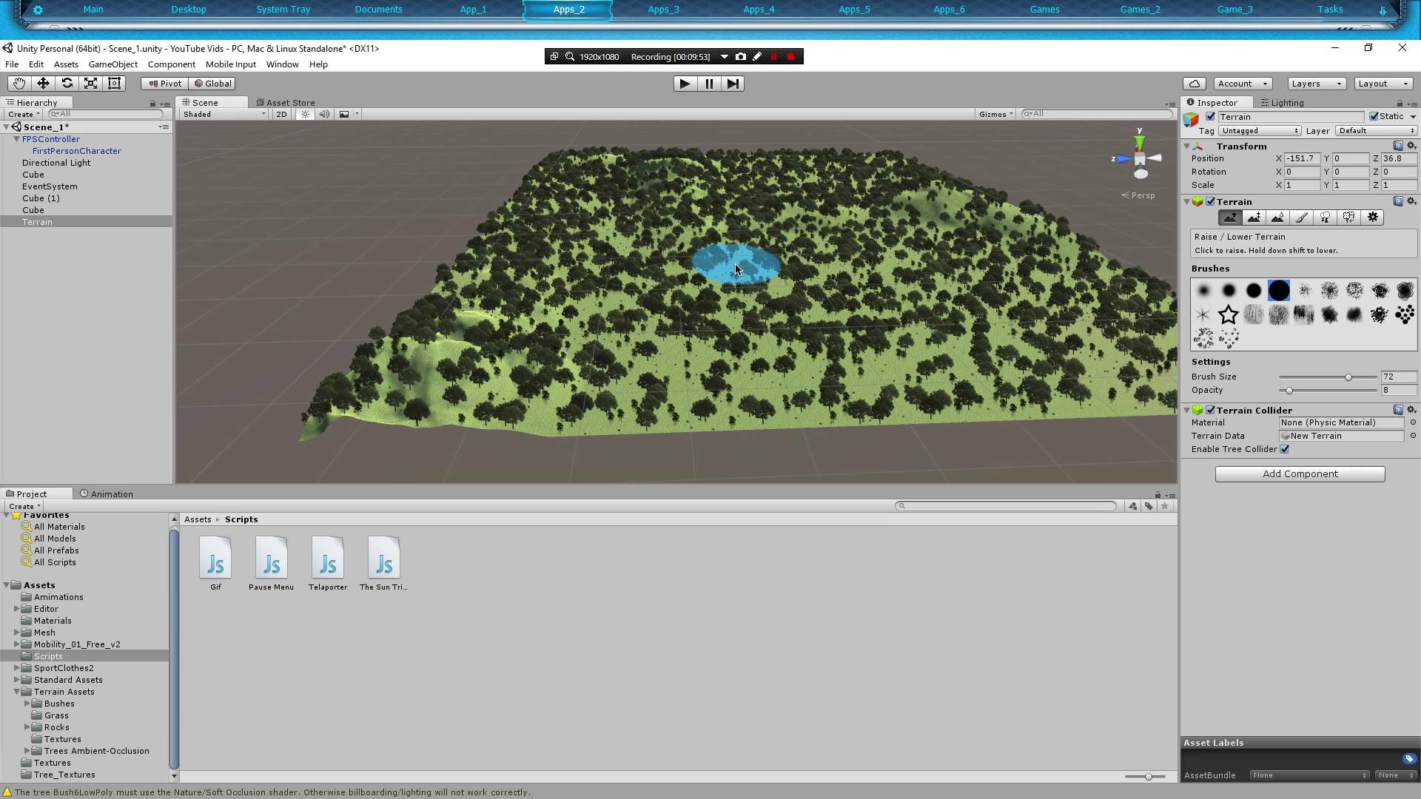
mouse_move(984, 348)
alt+mouse_down()
mouse_move(966, 293)
mouse_move(875, 269)
mouse_move(867, 330)
mouse_move(774, 304)
mouse_move(665, 368)
mouse_move(647, 400)
mouse_move(723, 355)
mouse_move(701, 362)
mouse_move(772, 346)
mouse_move(729, 310)
mouse_move(785, 313)
mouse_move(830, 349)
mouse_move(761, 352)
mouse_move(741, 308)
mouse_move(765, 330)
mouse_move(715, 354)
mouse_move(809, 317)
mouse_move(1034, 384)
mouse_move(1083, 415)
mouse_move(609, 325)
alt+mouse_up()
- Begin raising hills on the terrain's right side, undoing one stroke
click(967, 313)
key(ctrl+z)
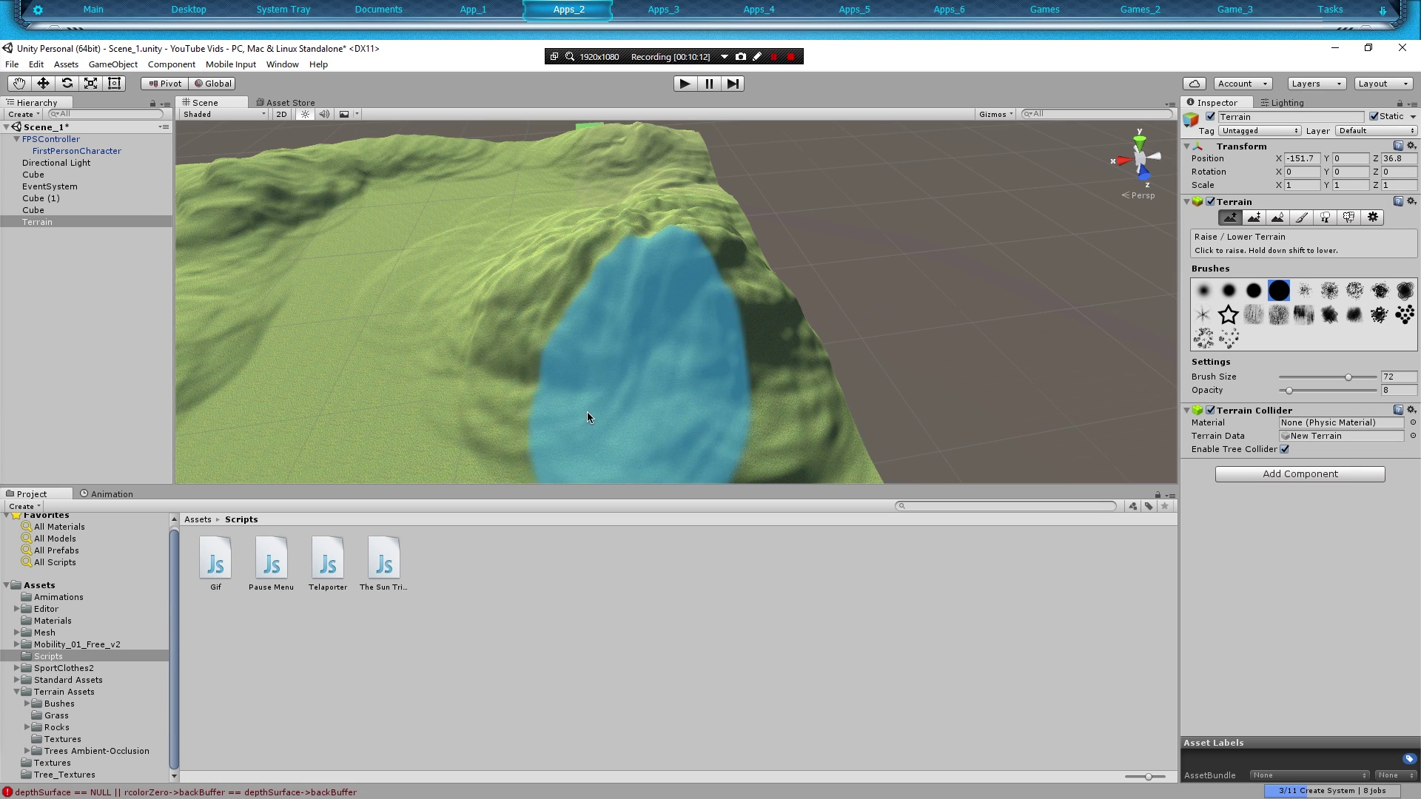
scroll(587, 411, down, 5)
scroll(641, 355, up, 7)
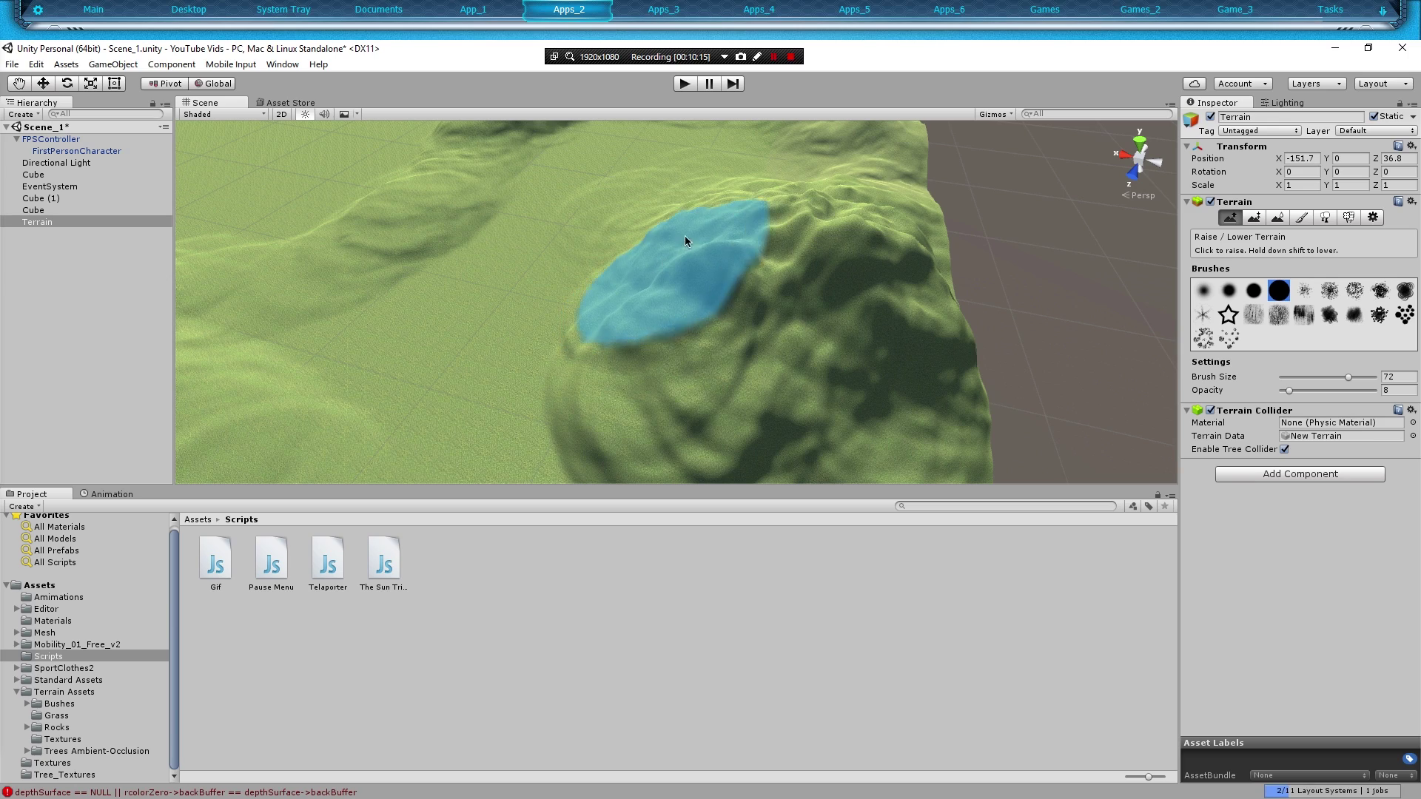
- Paint a sunken canyon down to height 0 with Paint Height among the right-side hills
click(1253, 217)
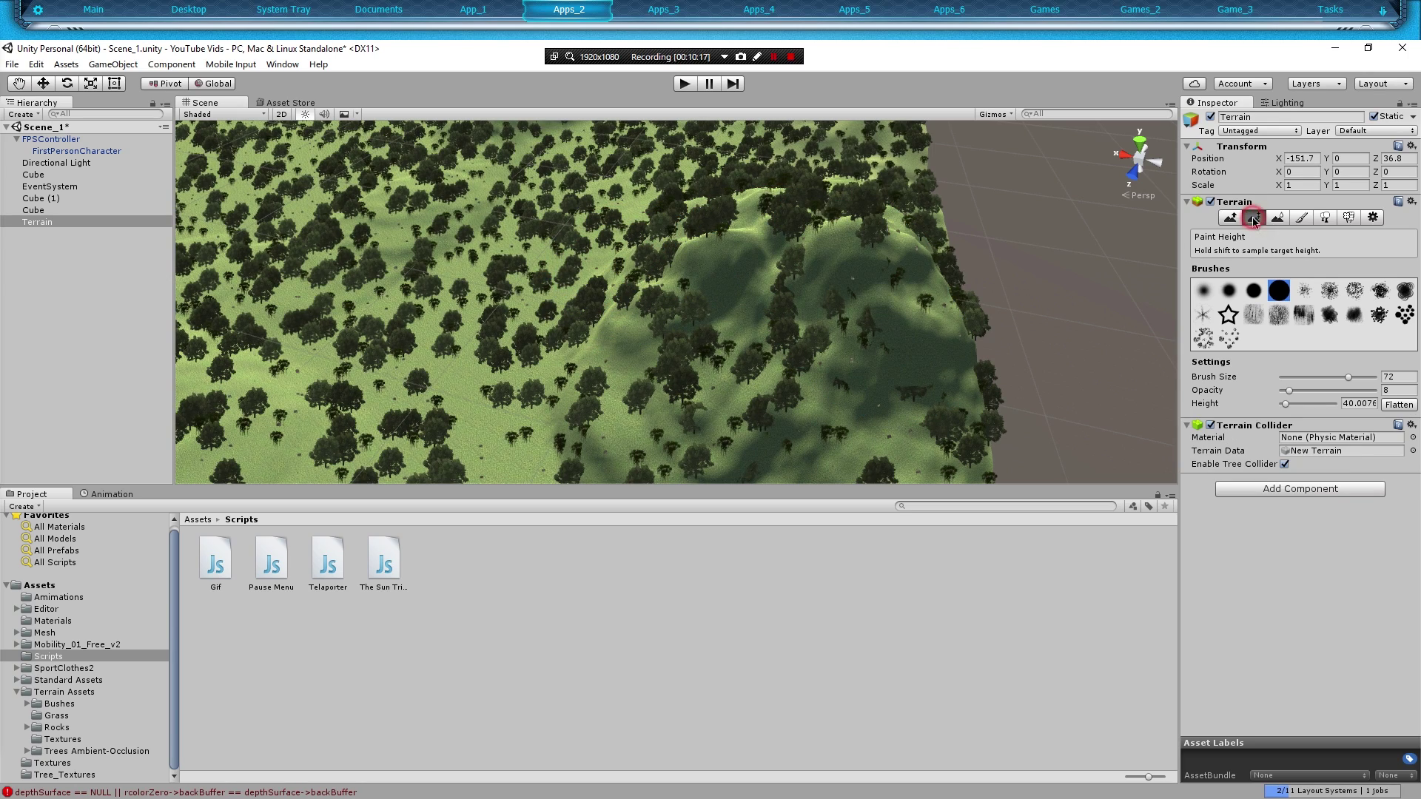
right_drag(777, 270, 623, 216)
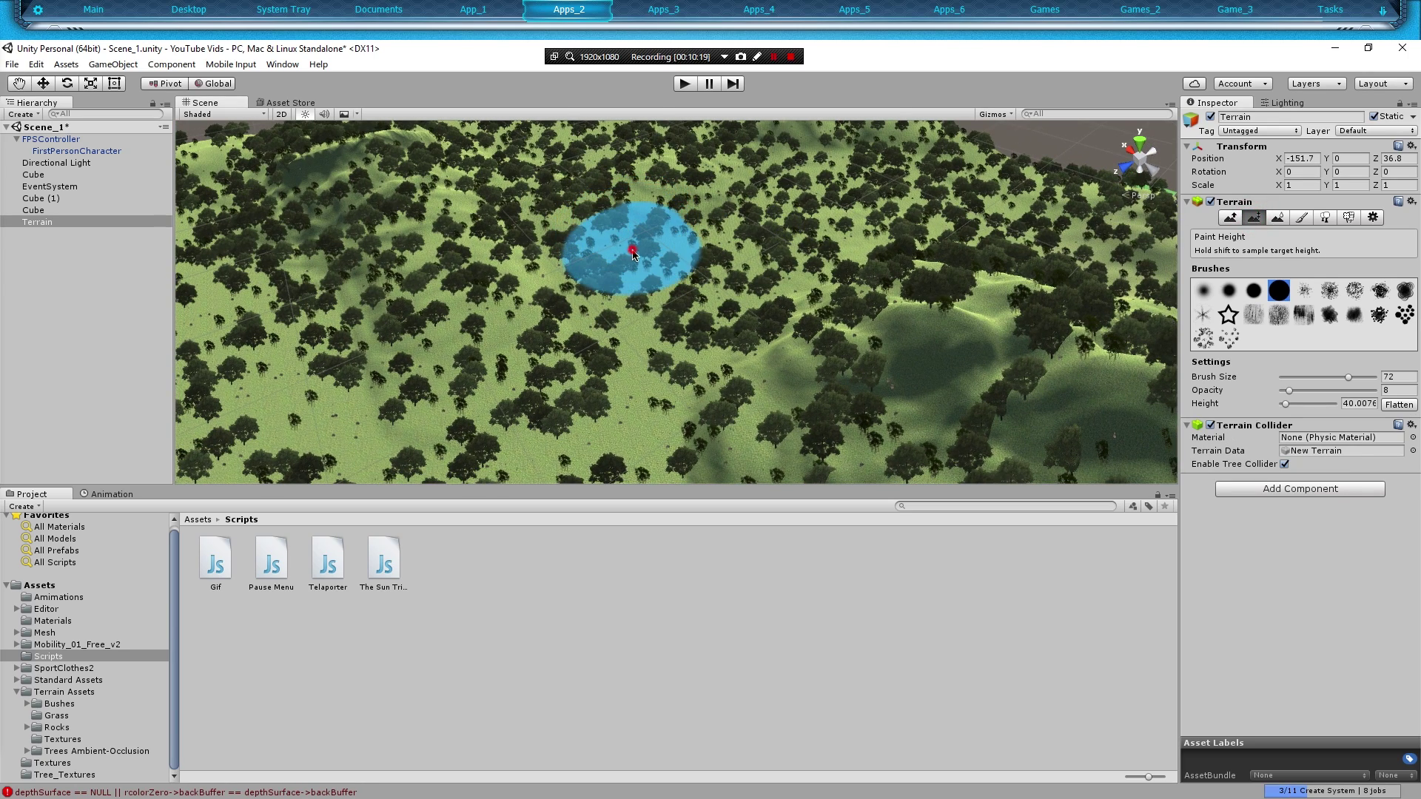
shift+click(633, 252)
scroll(810, 247, up, 3)
mouse_move(811, 247)
mouse_down()
mouse_move(742, 261)
mouse_move(808, 276)
mouse_move(772, 261)
mouse_move(740, 288)
mouse_move(764, 310)
mouse_move(731, 324)
mouse_move(758, 318)
mouse_move(732, 324)
mouse_move(743, 335)
mouse_move(960, 321)
mouse_move(505, 343)
mouse_move(592, 333)
mouse_move(619, 267)
mouse_up()
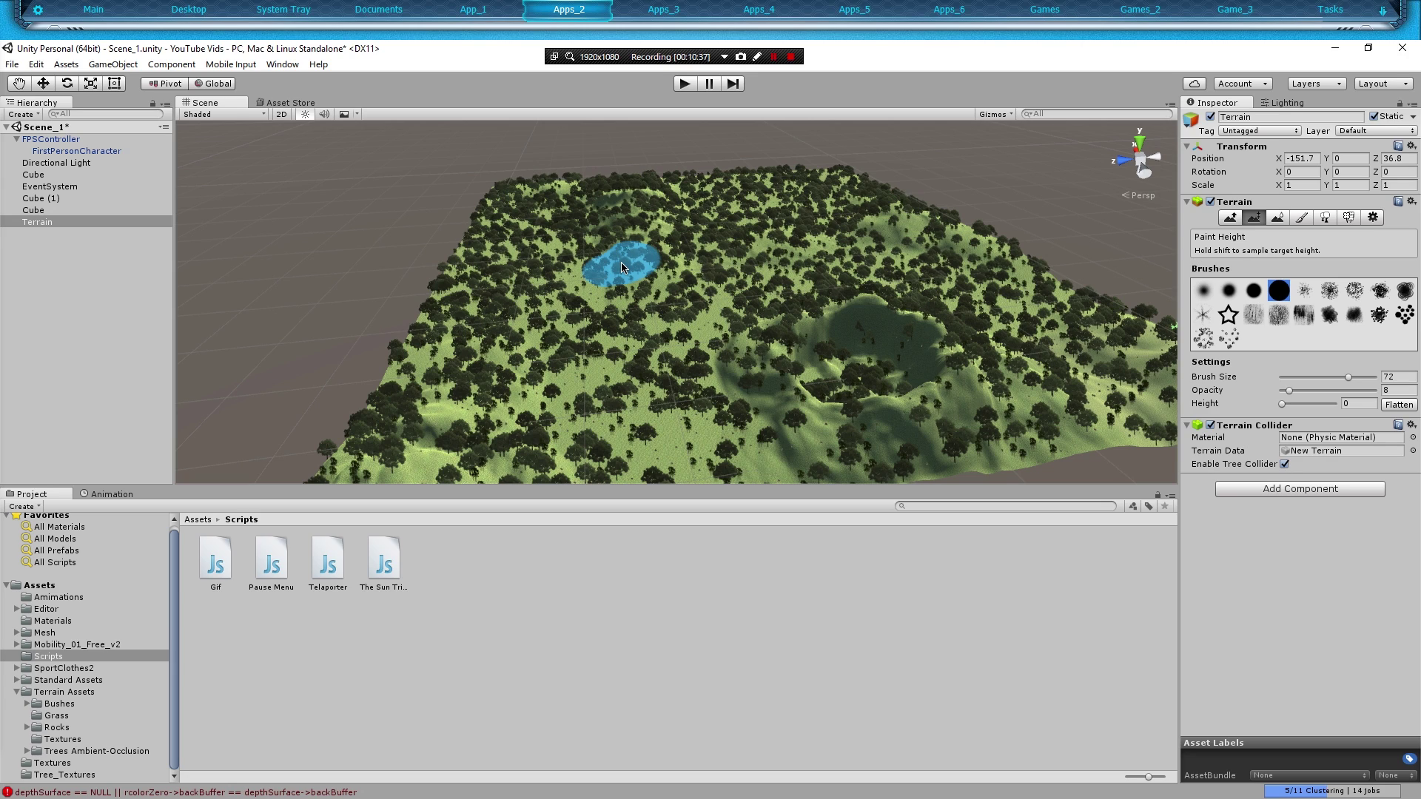
- Open the terrain's Paint Details mode, showing an empty detail list
click(1348, 218)
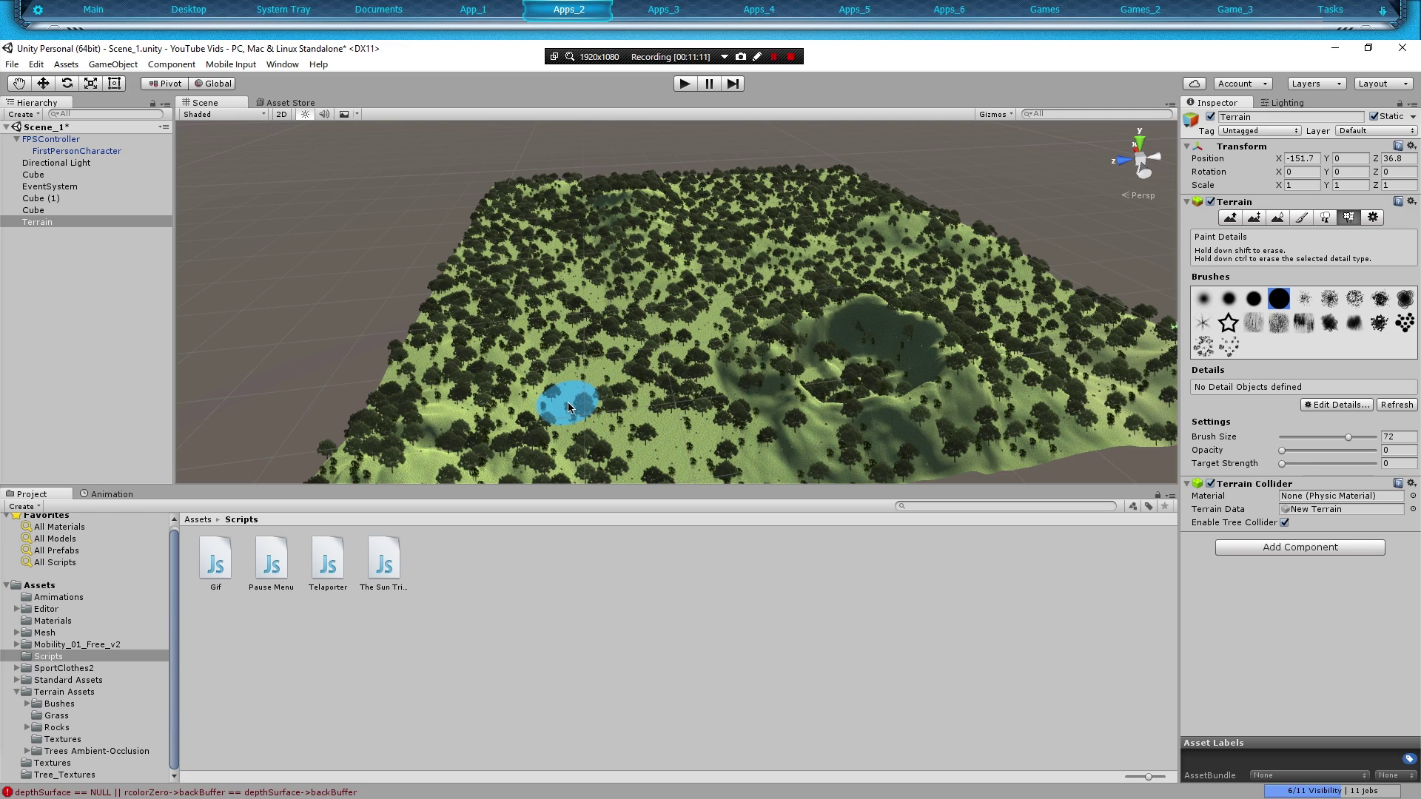
- Return to Place Trees, showing the six tree types at brush size 40
click(1324, 218)
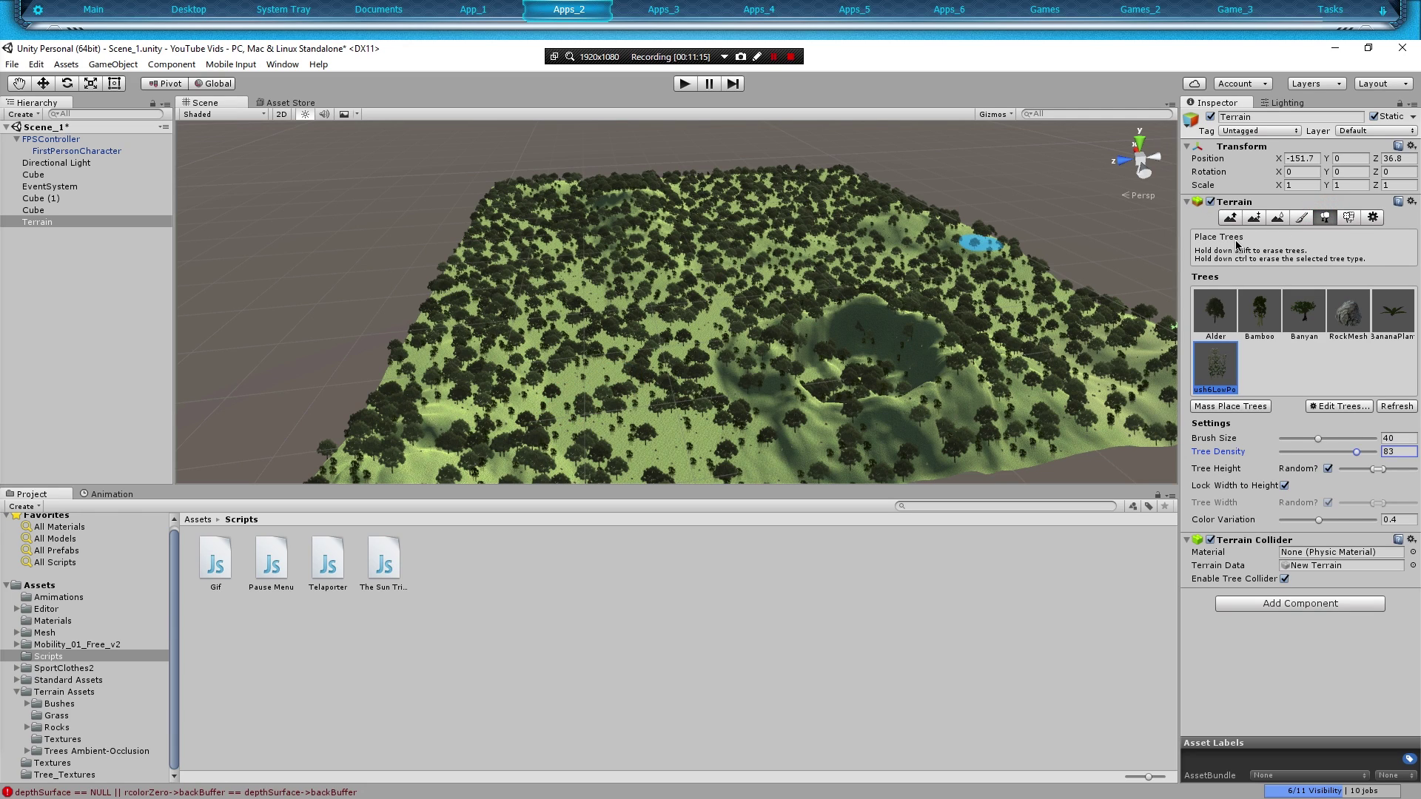